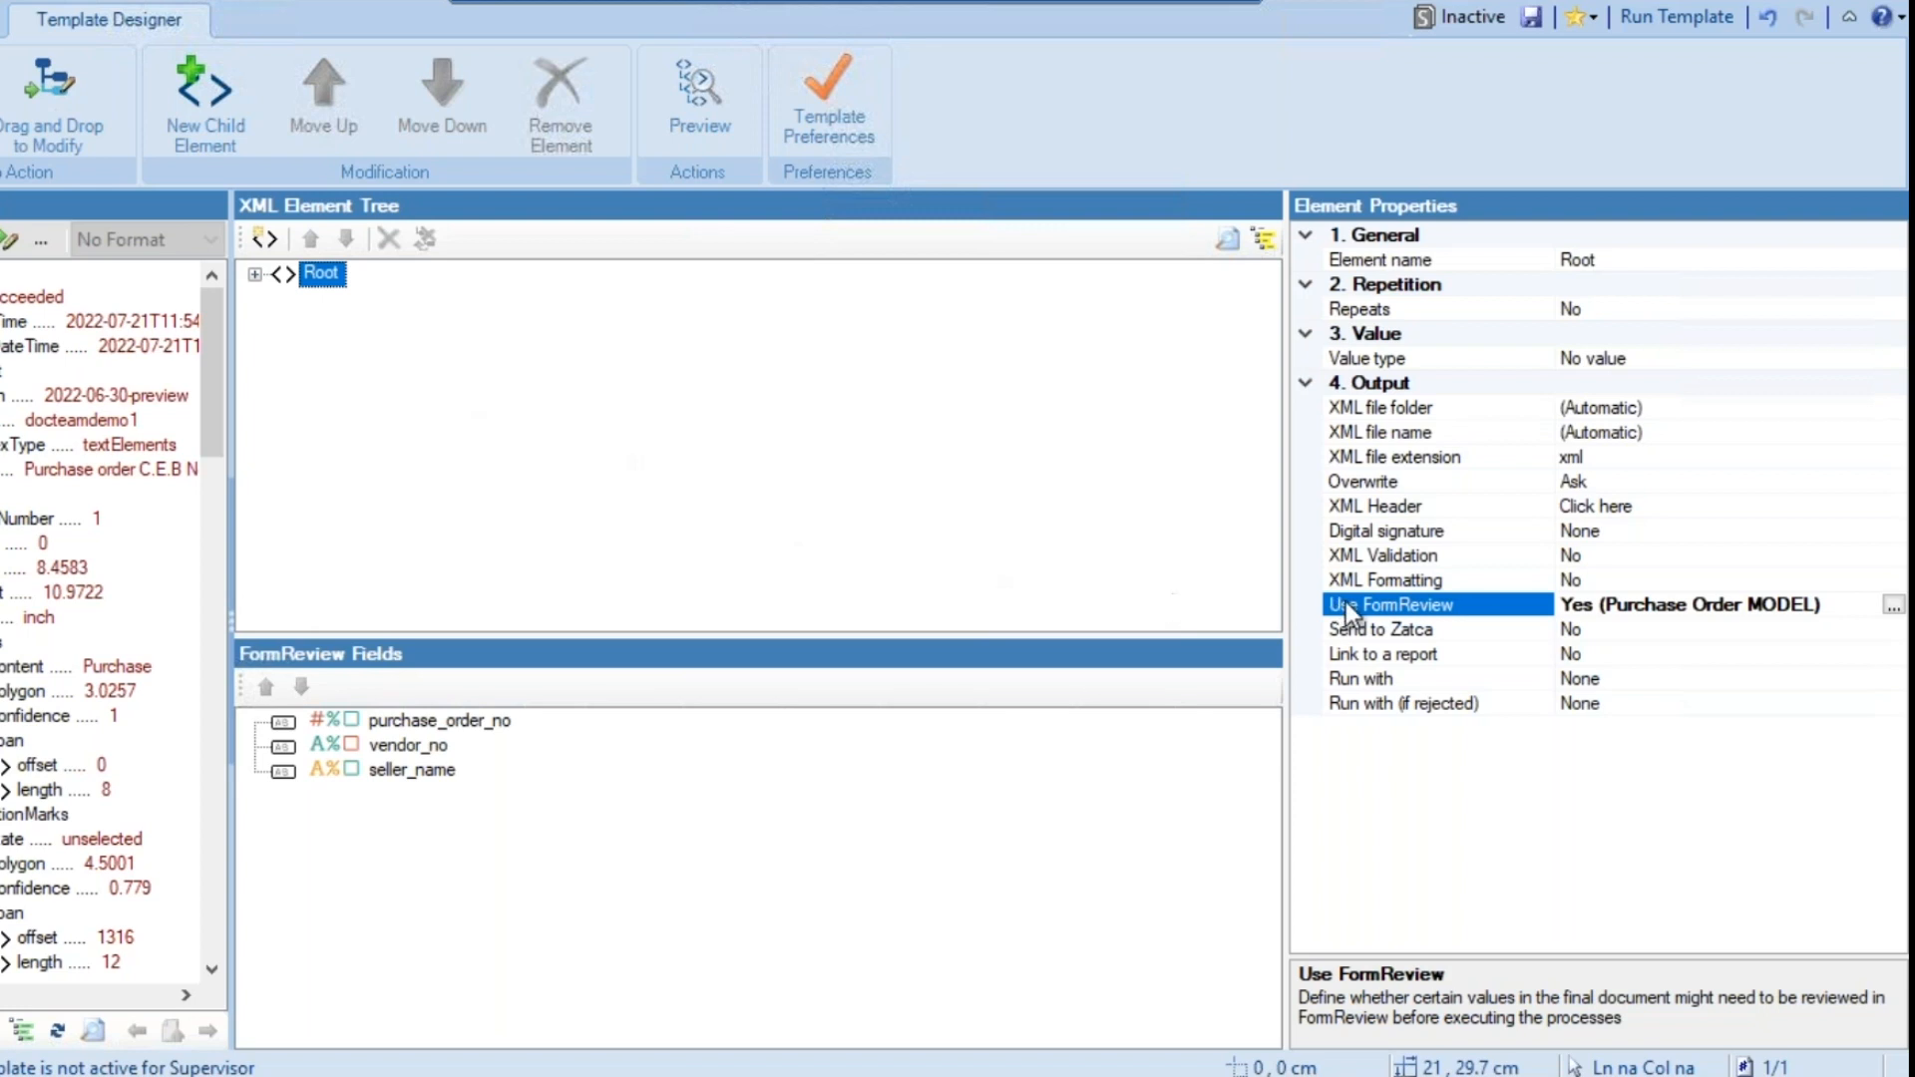
Configure the Root element's FormReview settings to ask for review only when an element needs it, using Purchase Order MODEL
{"action": "left_click", "coordinate": [311, 273]}
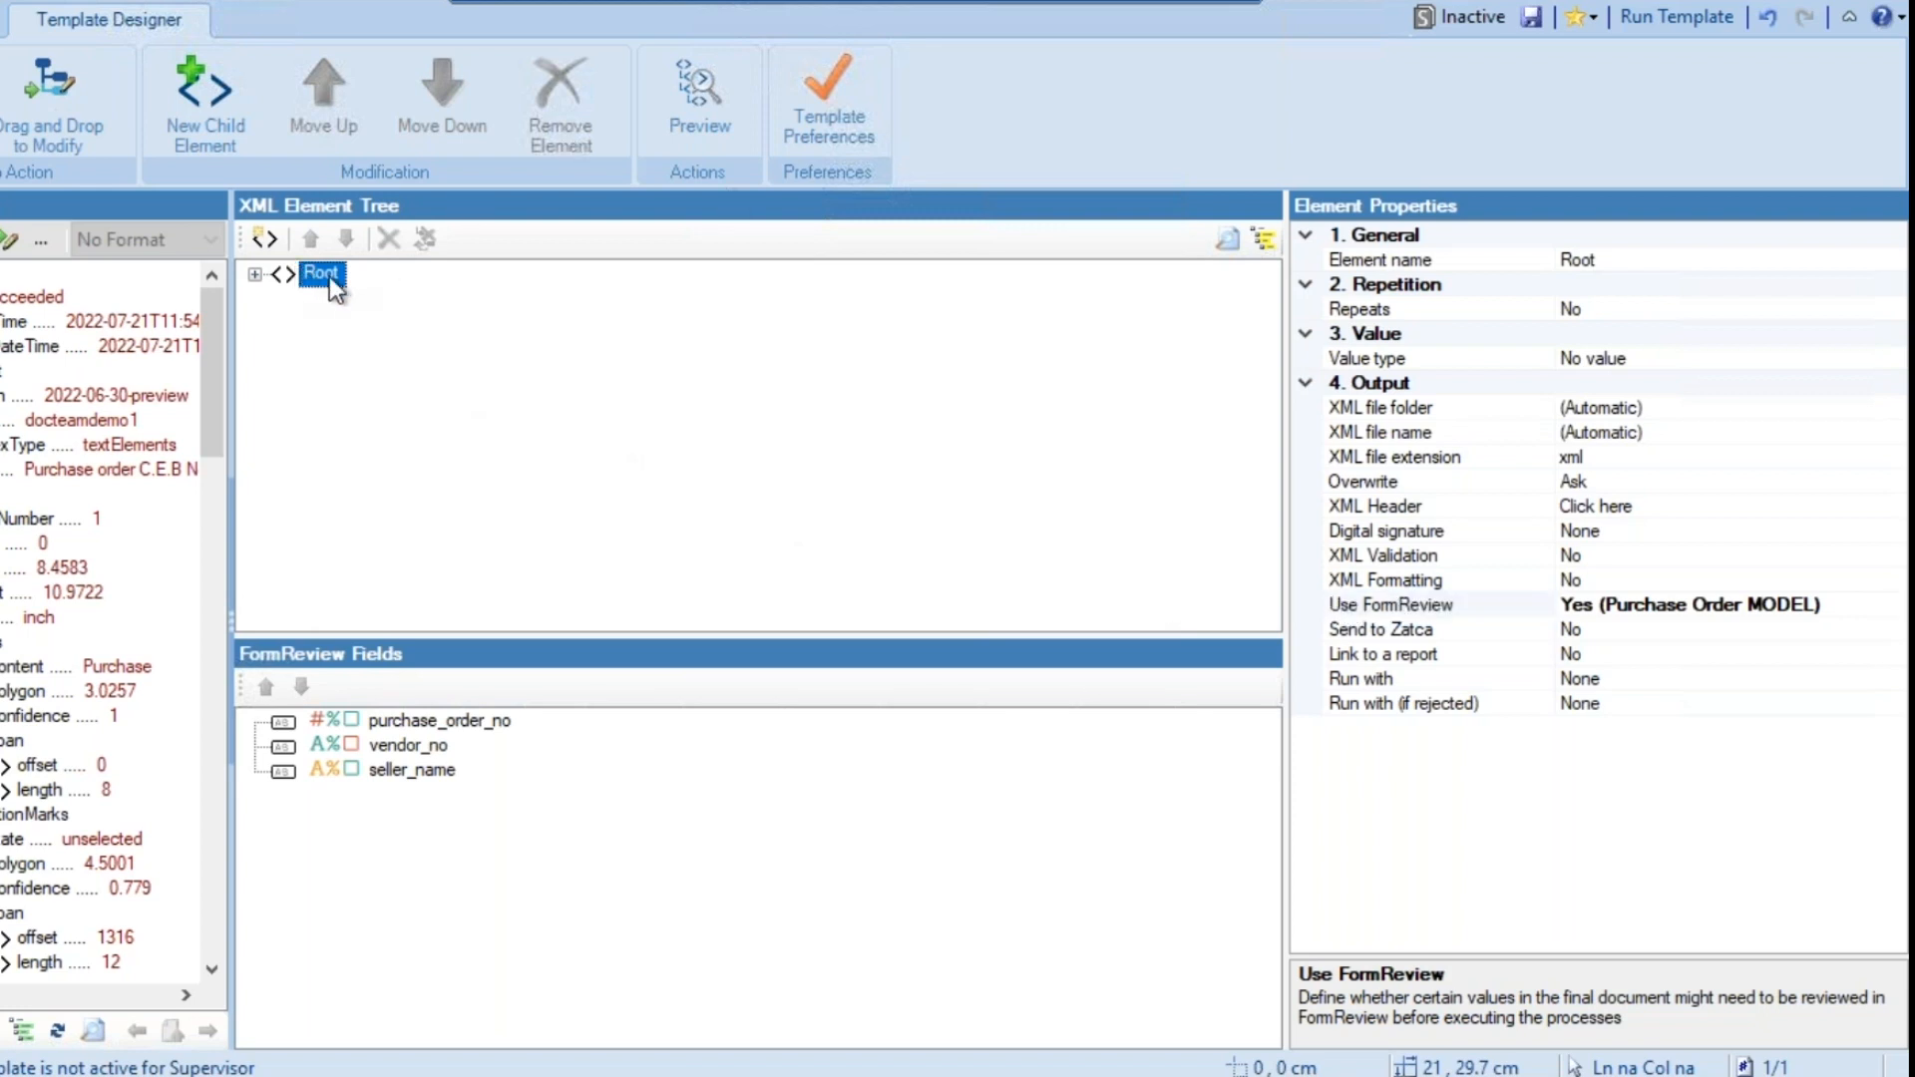
{"action": "left_click", "coordinate": [1809, 606]}
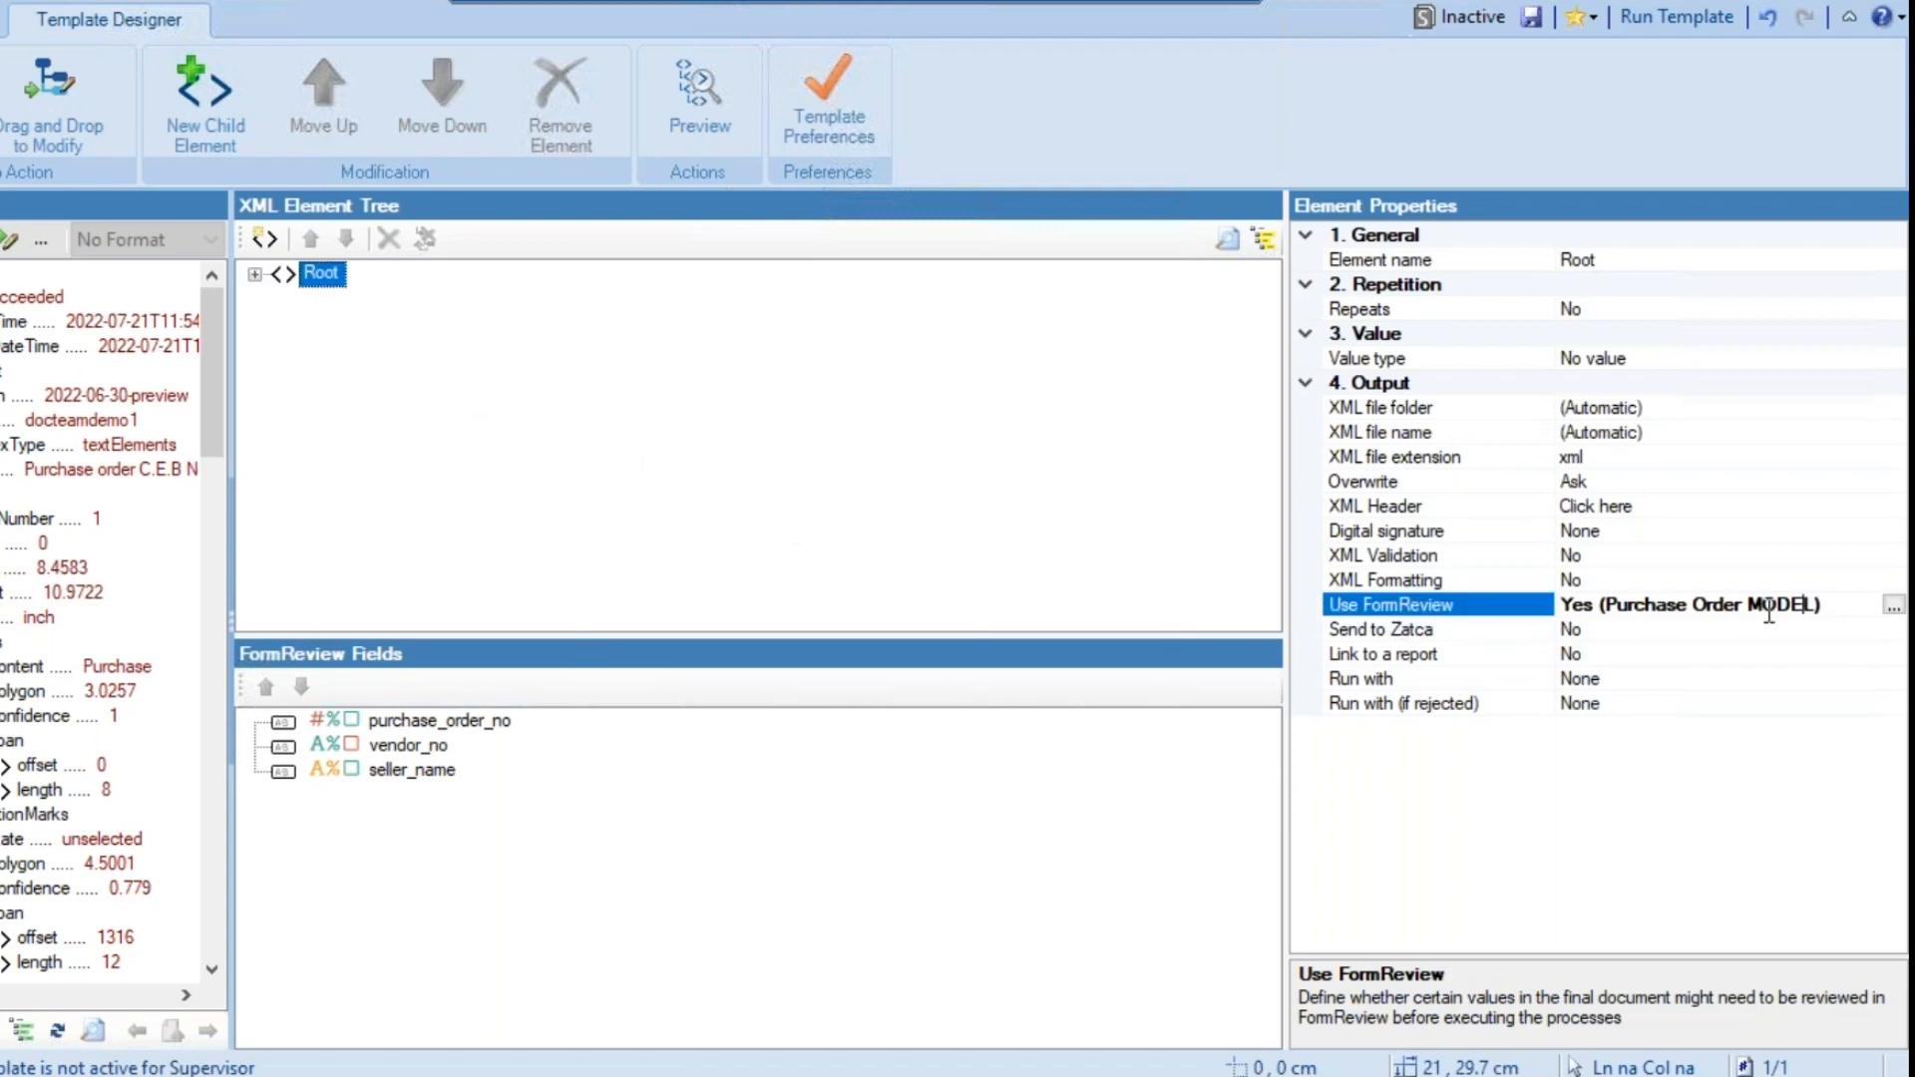
{"action": "left_click", "coordinate": [1892, 605]}
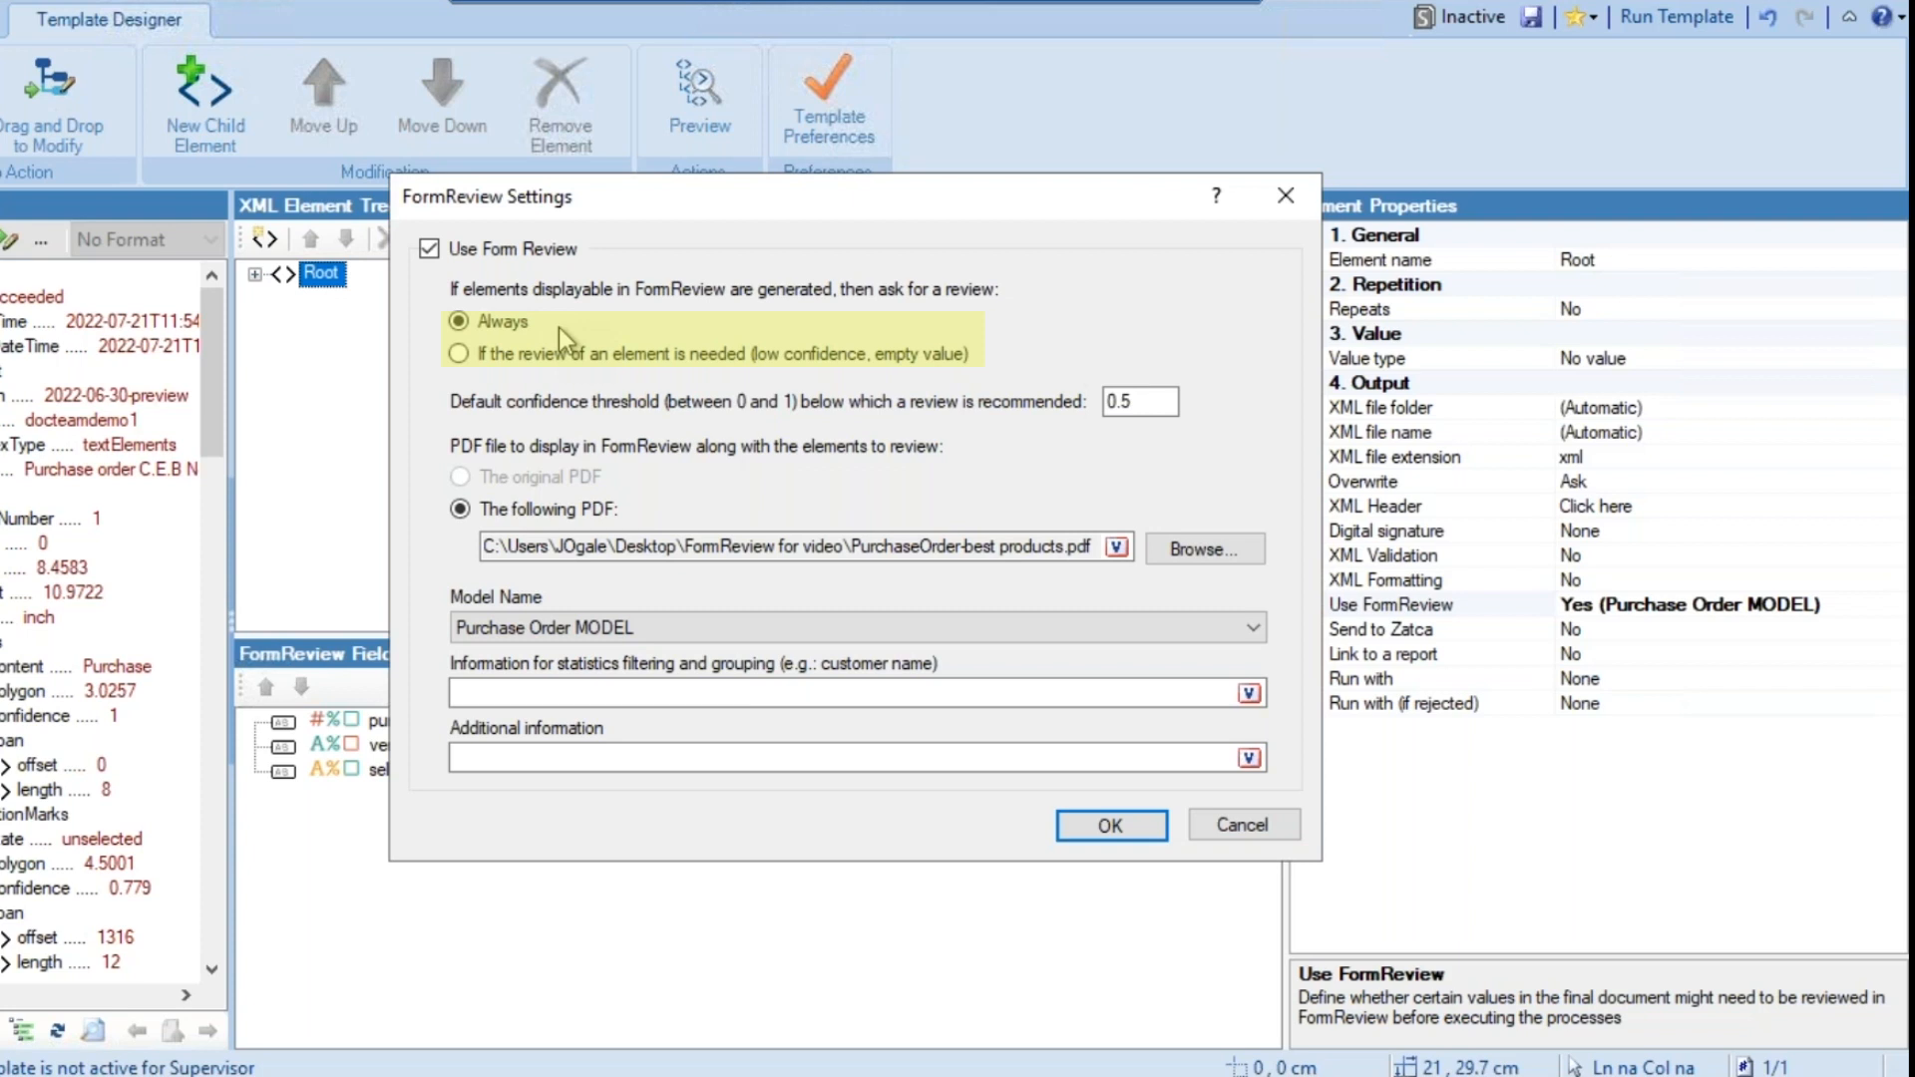
{"action": "left_click", "coordinate": [520, 357]}
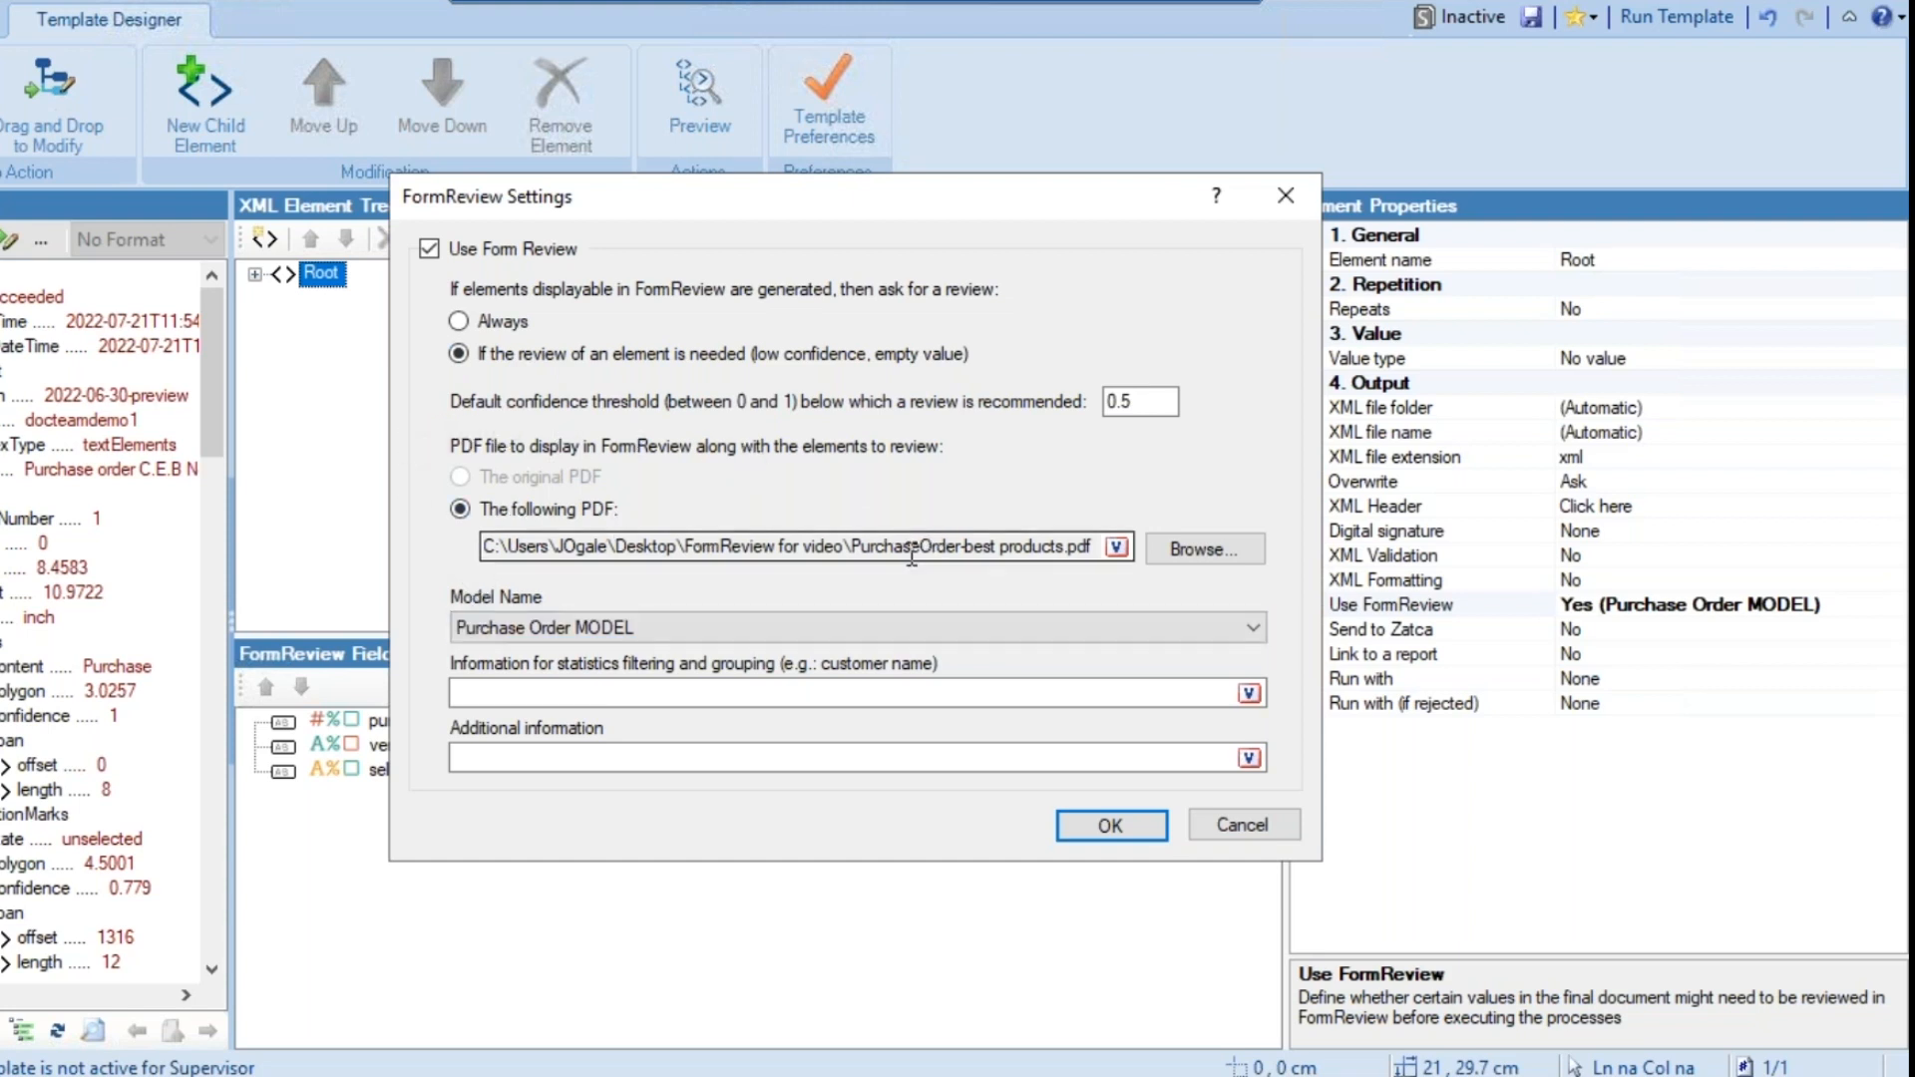
{"action": "left_click", "coordinate": [1237, 638]}
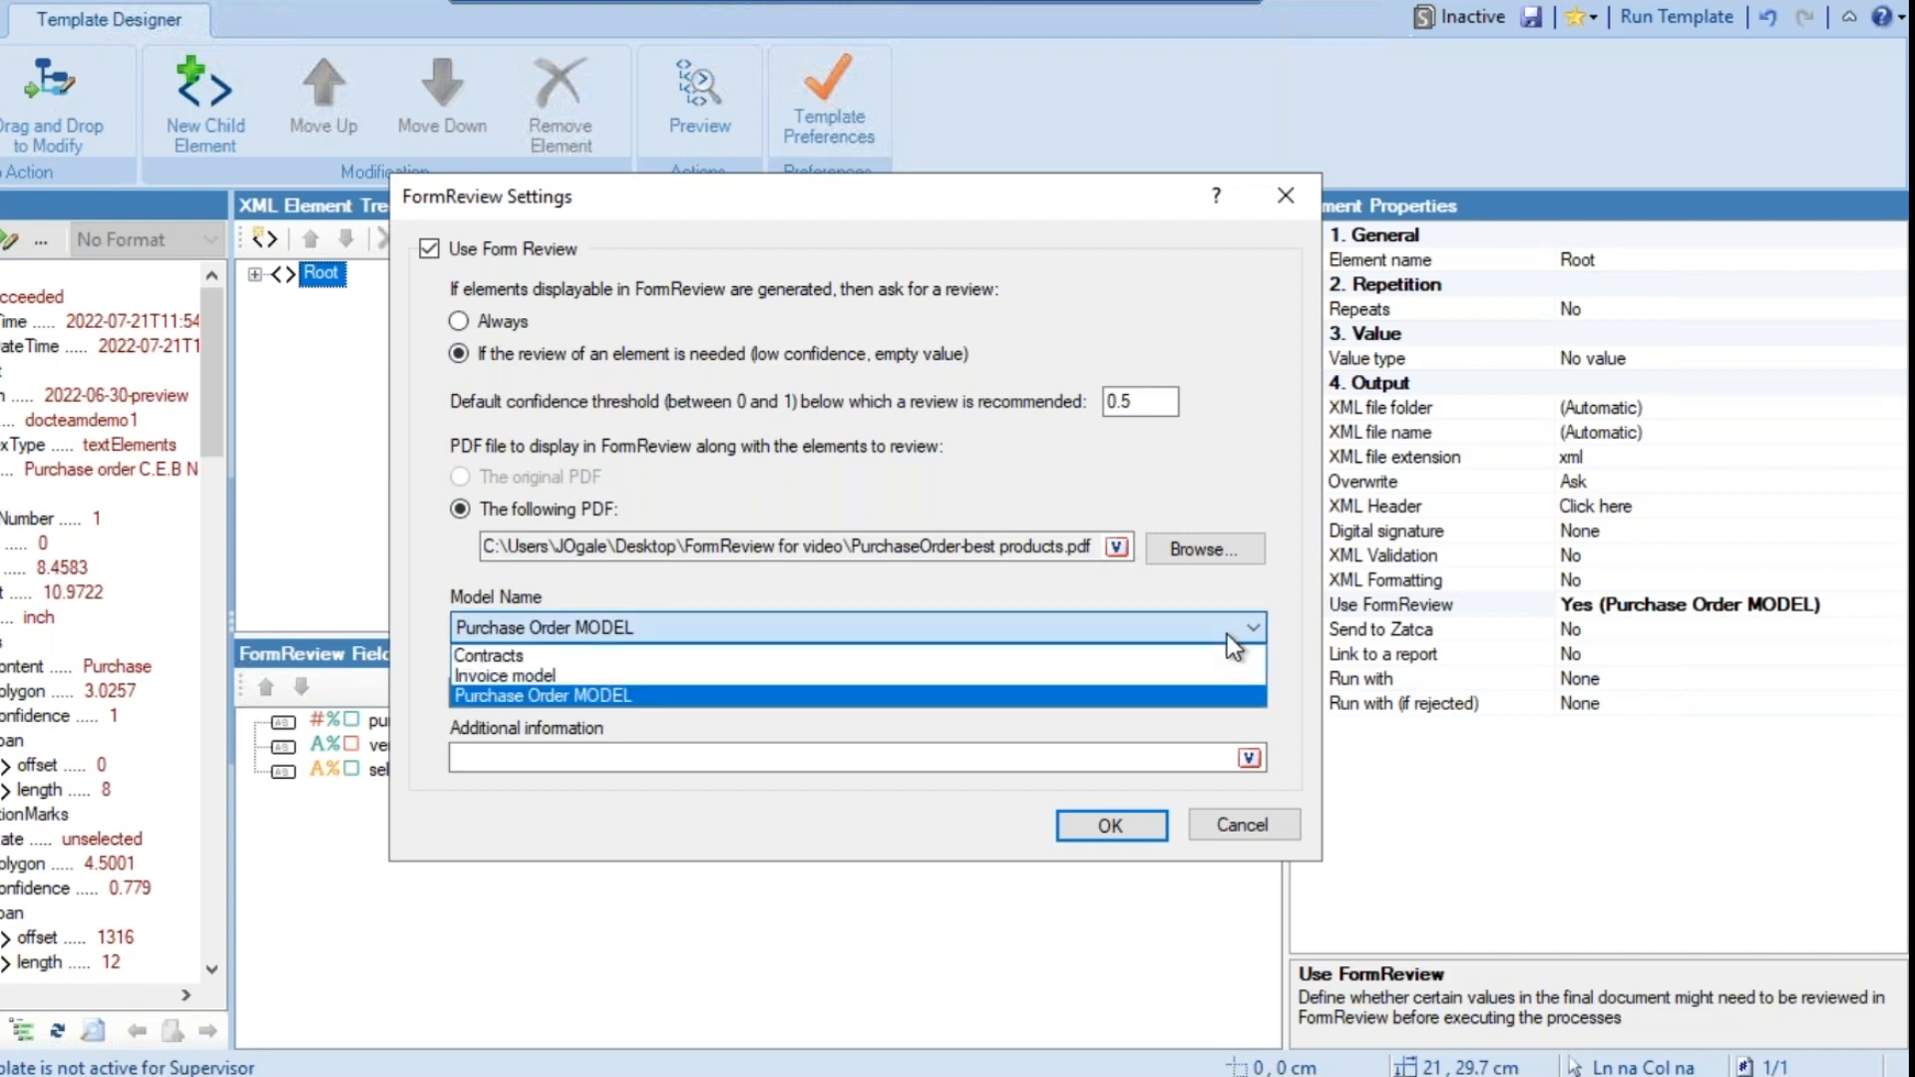
{"action": "left_click", "coordinate": [561, 703]}
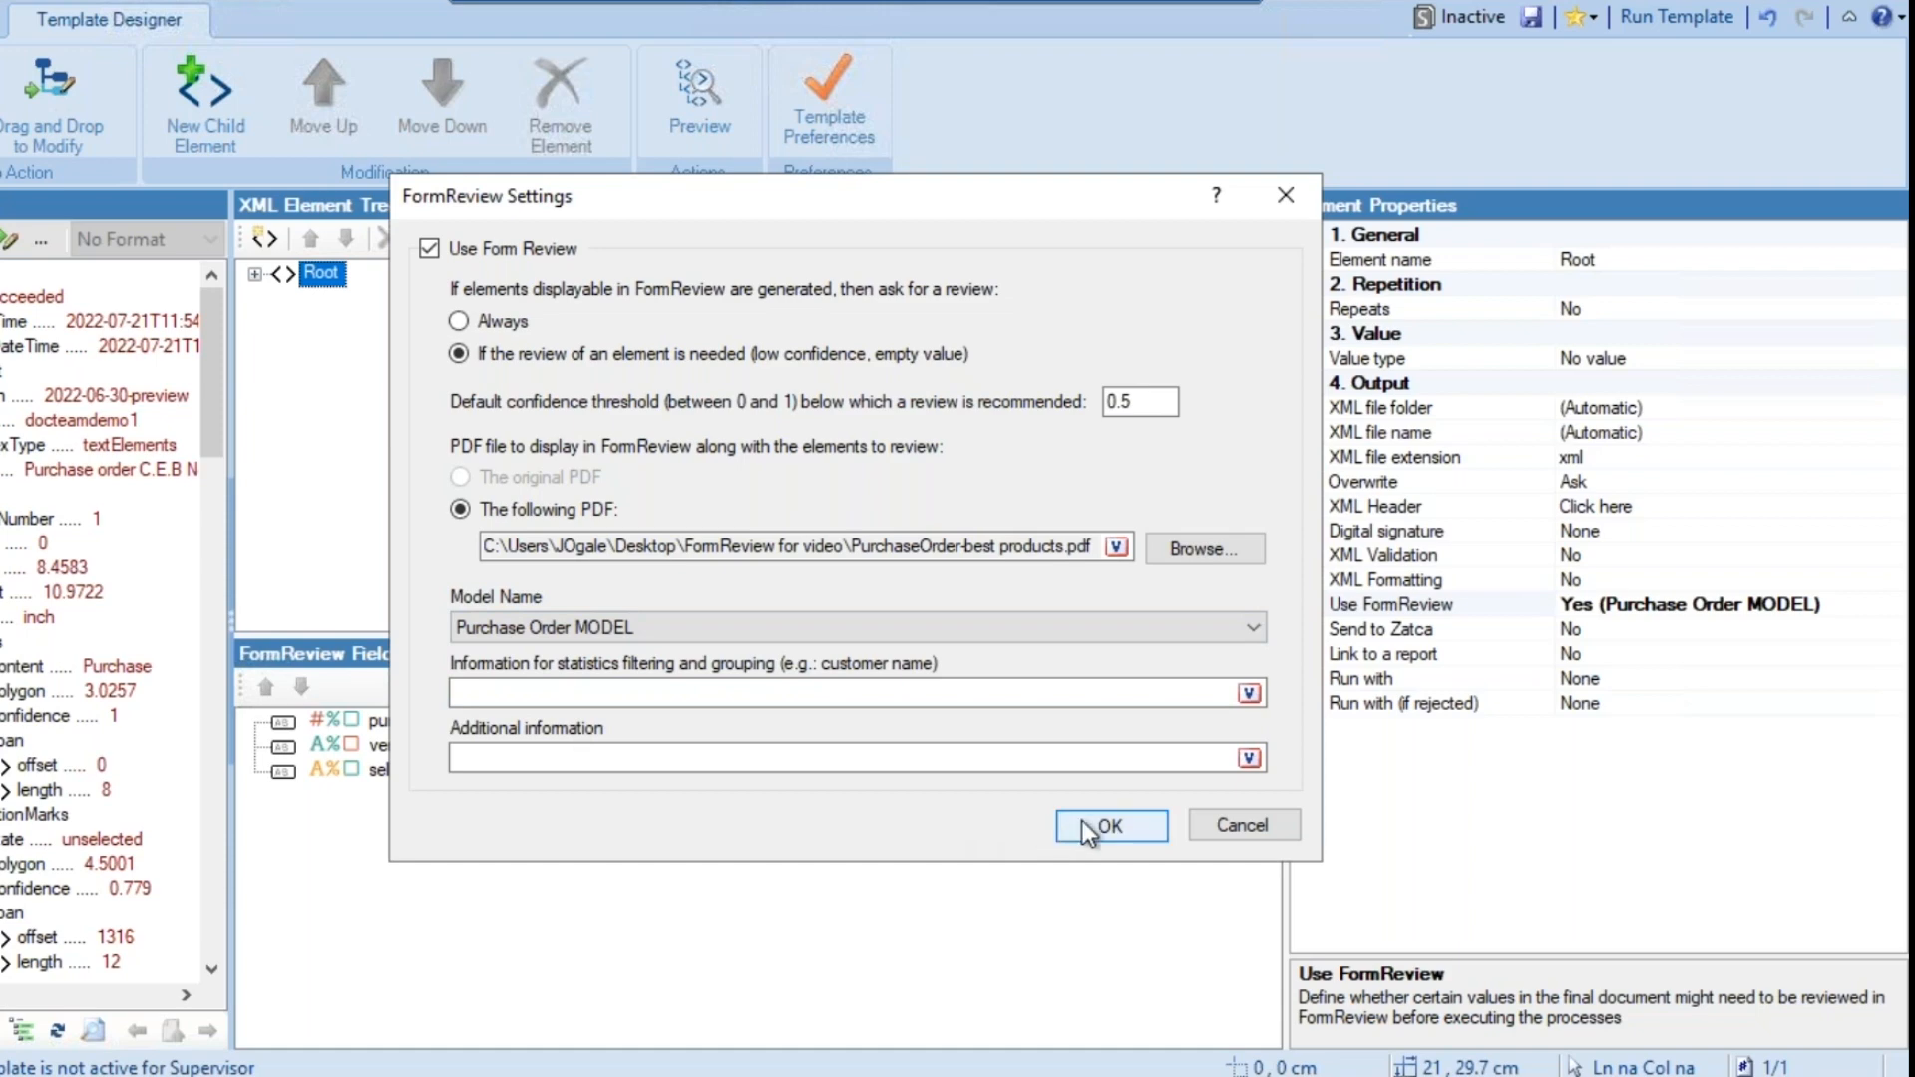
{"action": "left_click", "coordinate": [1109, 826]}
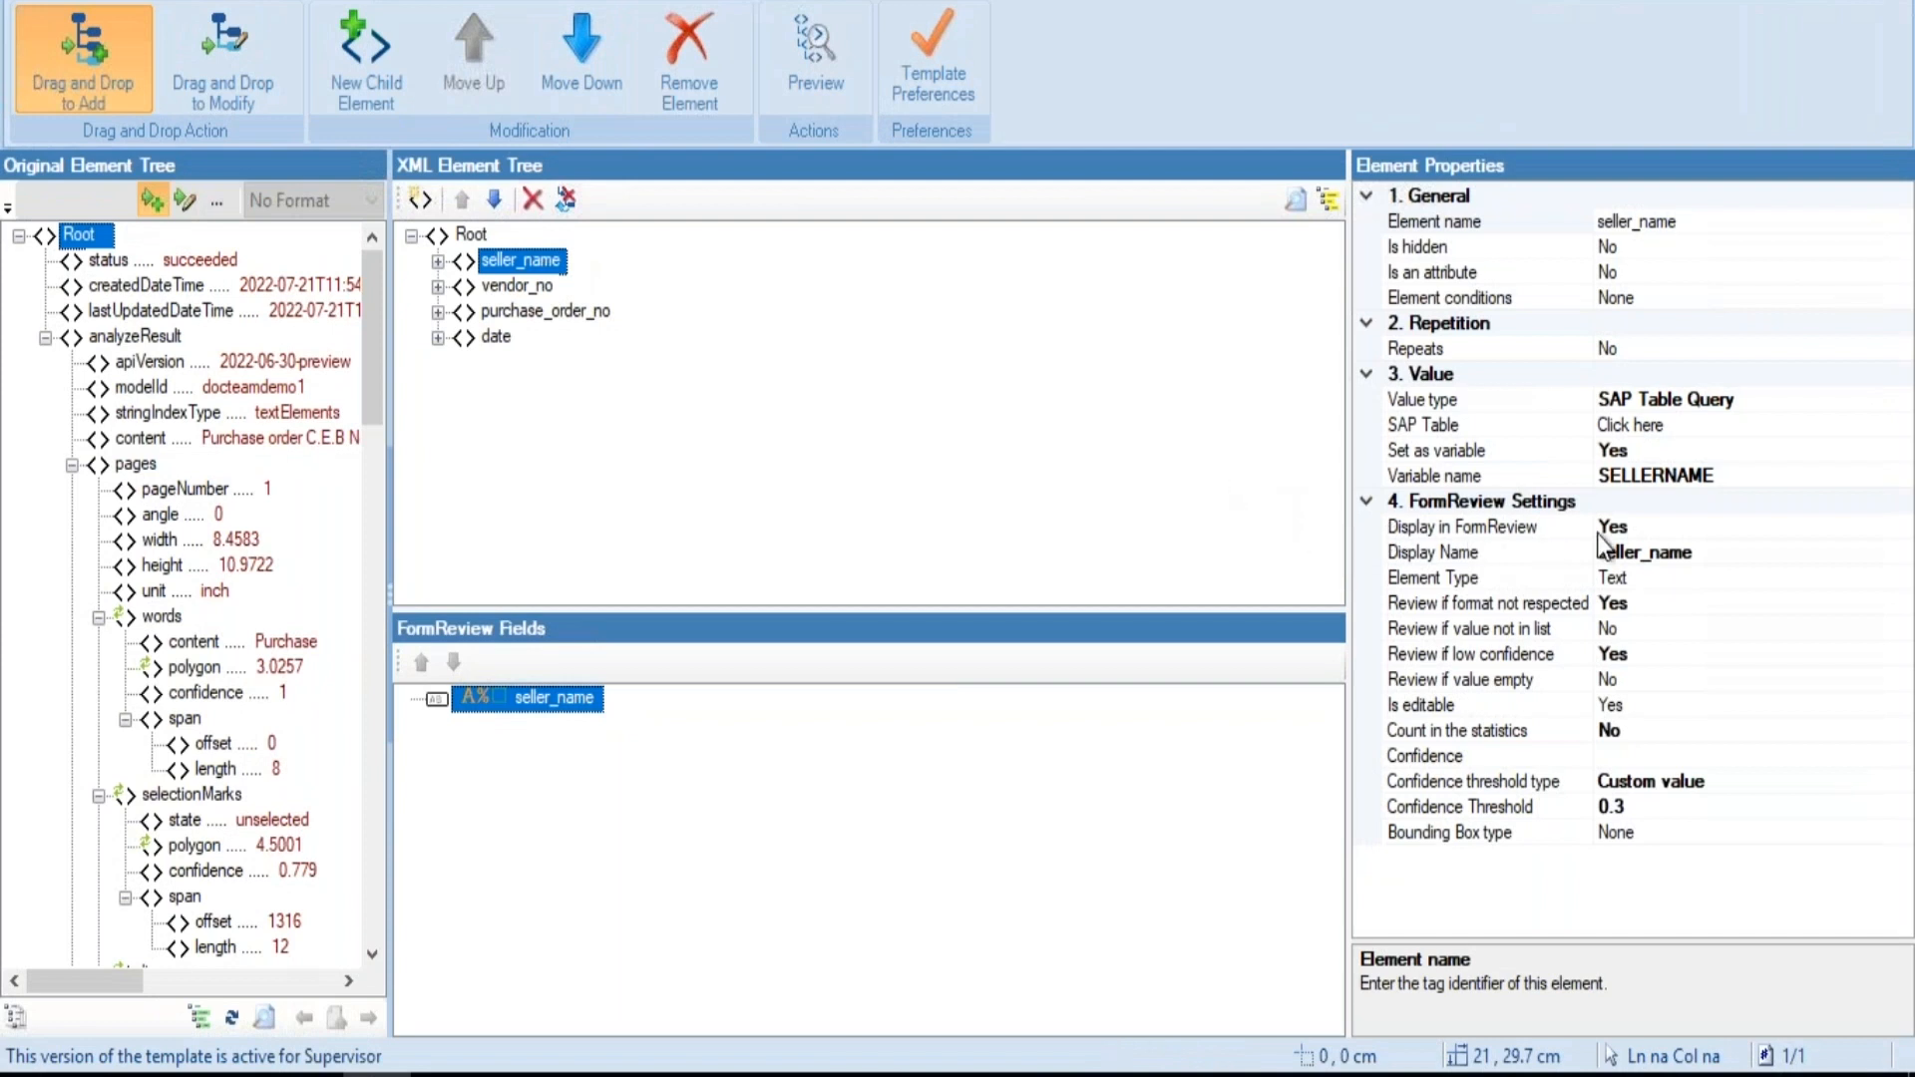
Compare the vendor_no and purchase_order_no elements and examine the displayed fields of the awaiting PurchaseOrder (2).pdf in Compleo Console
{"action": "left_click", "coordinate": [544, 292]}
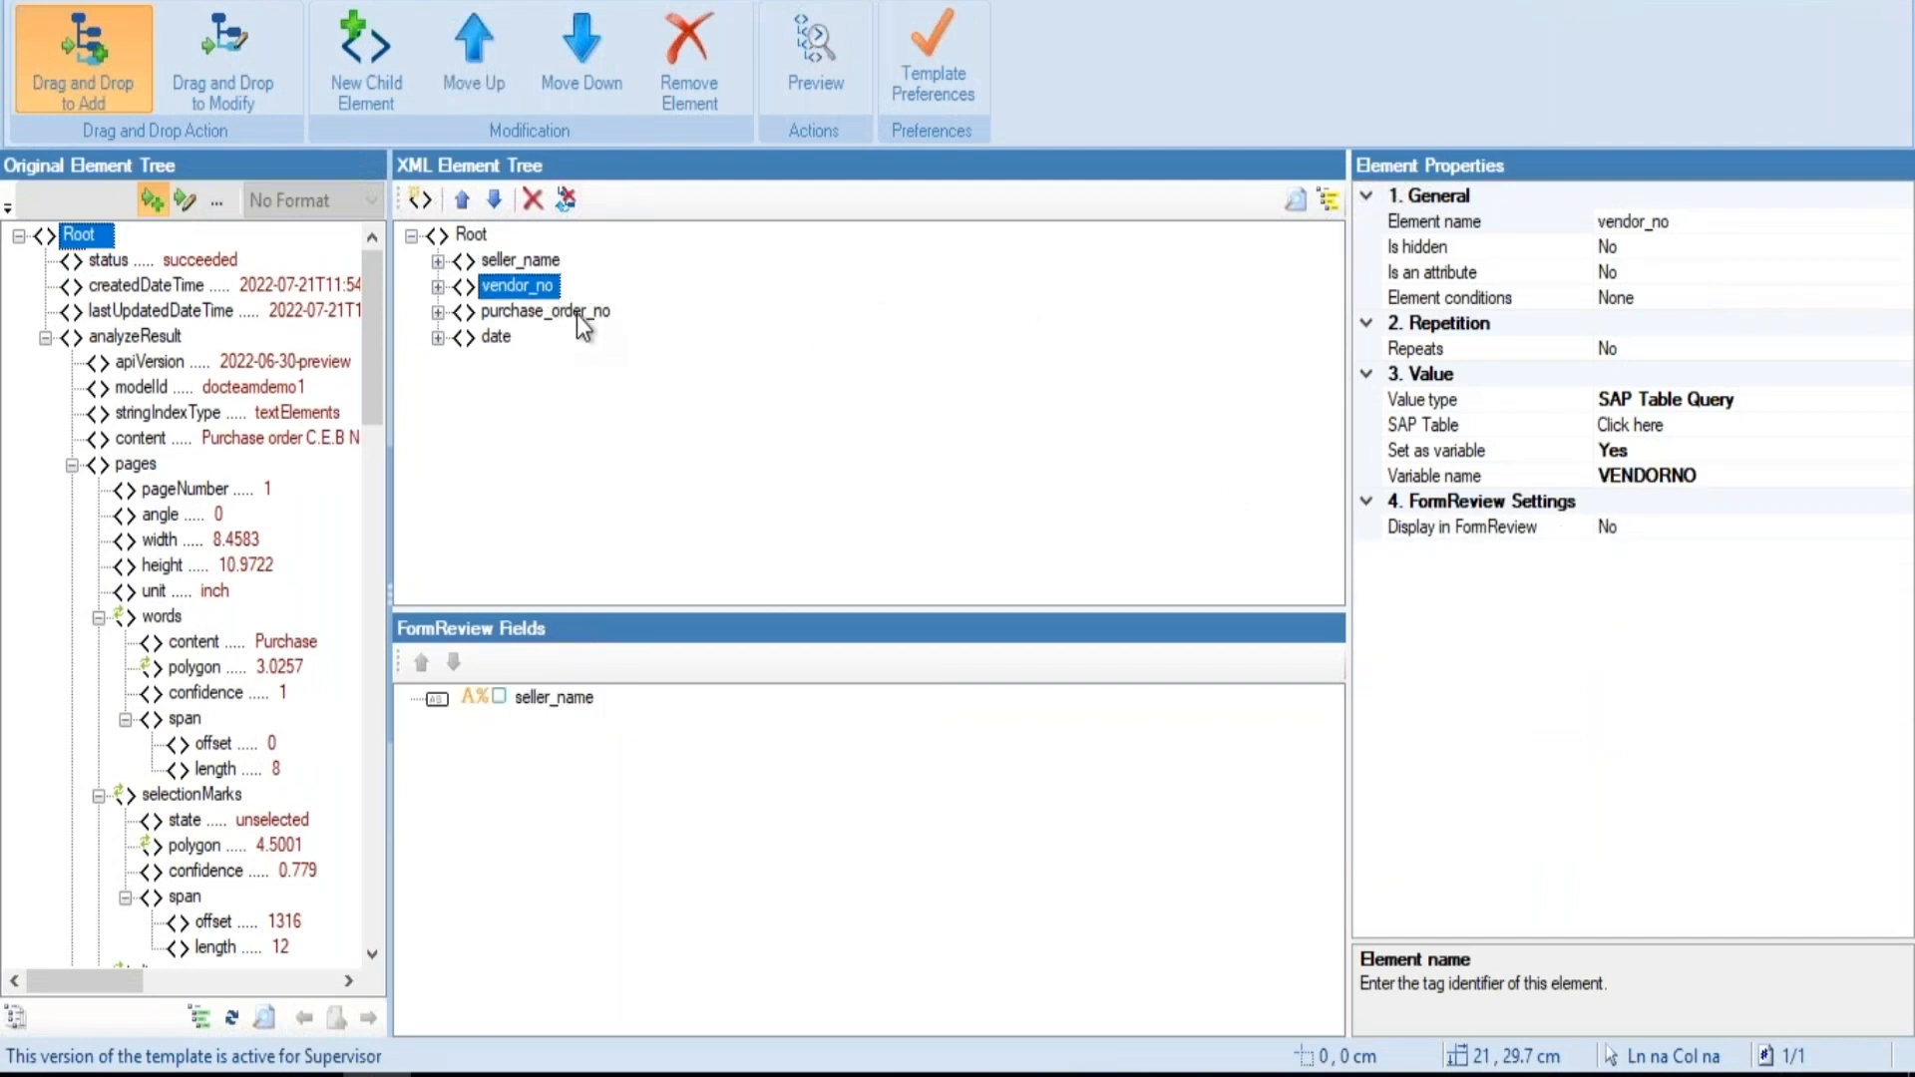
{"action": "left_click", "coordinate": [581, 317]}
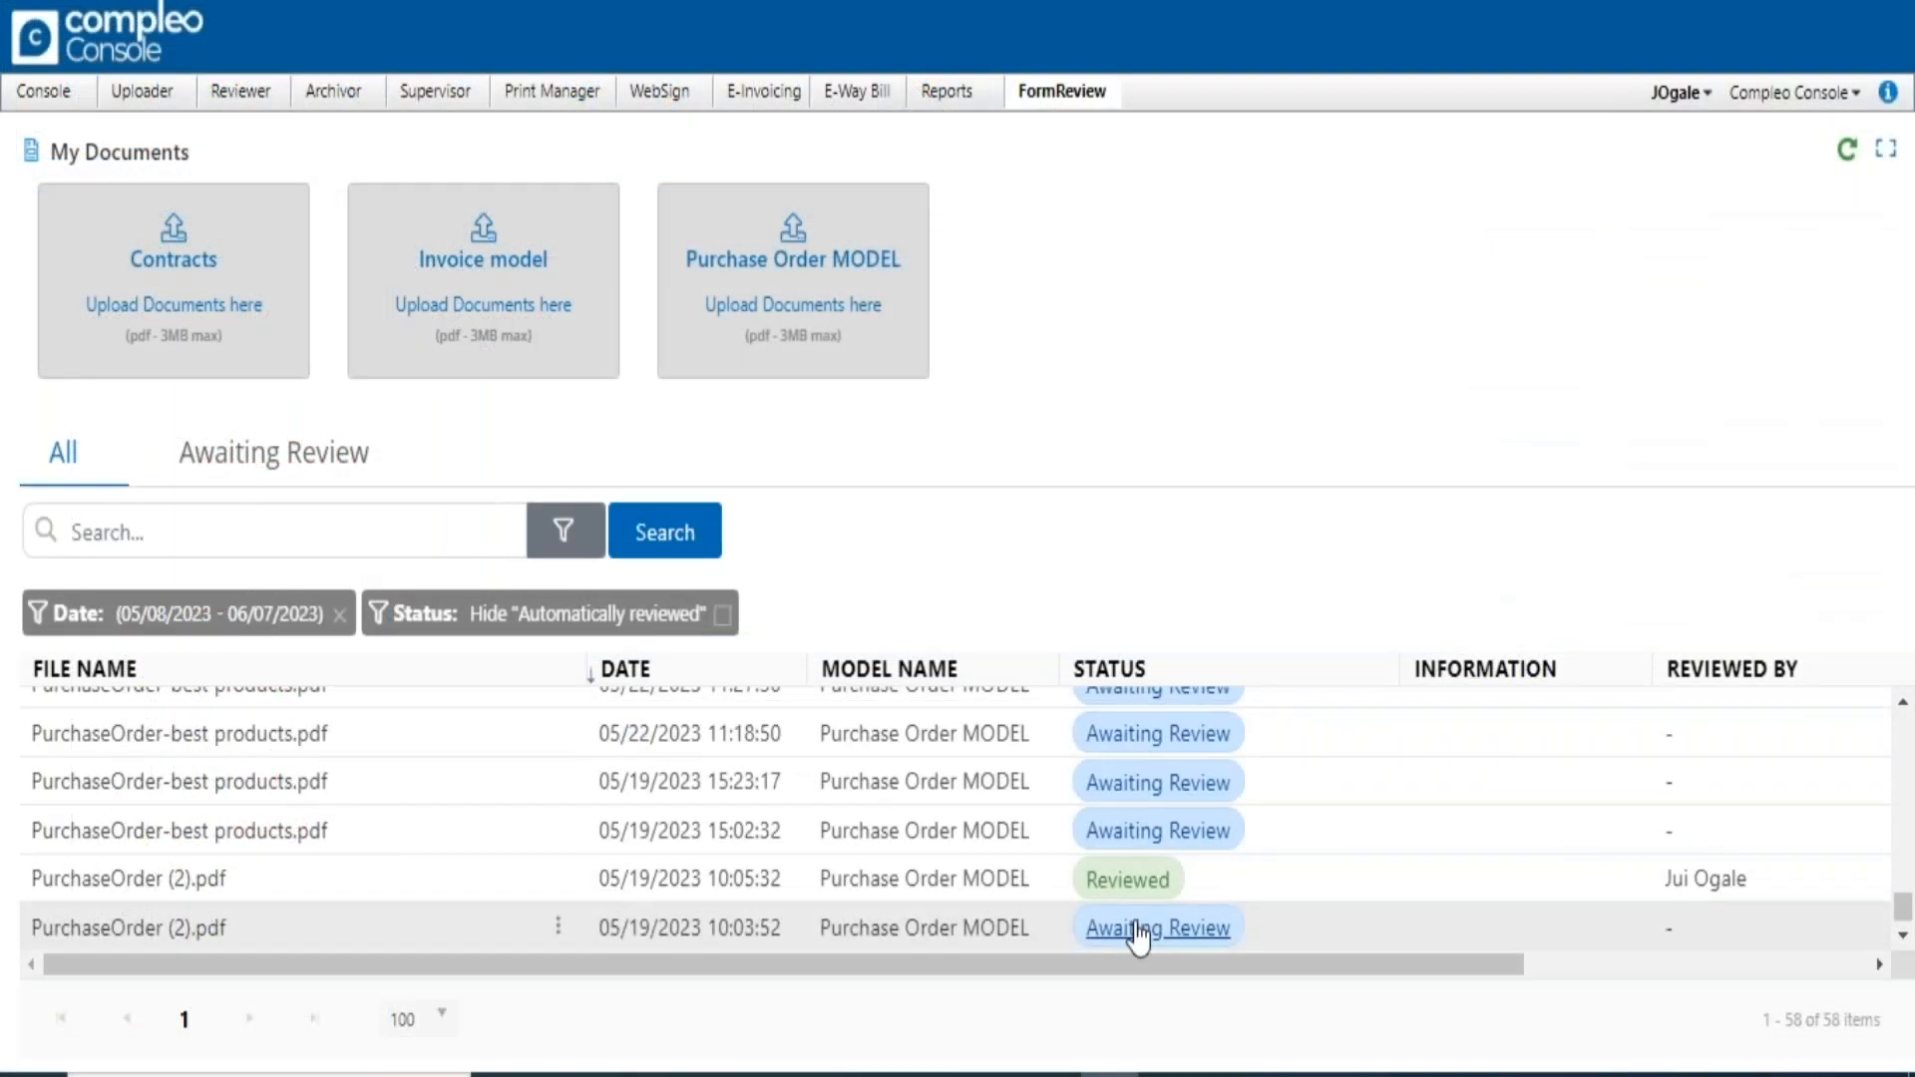
{"action": "left_click", "coordinate": [1133, 925]}
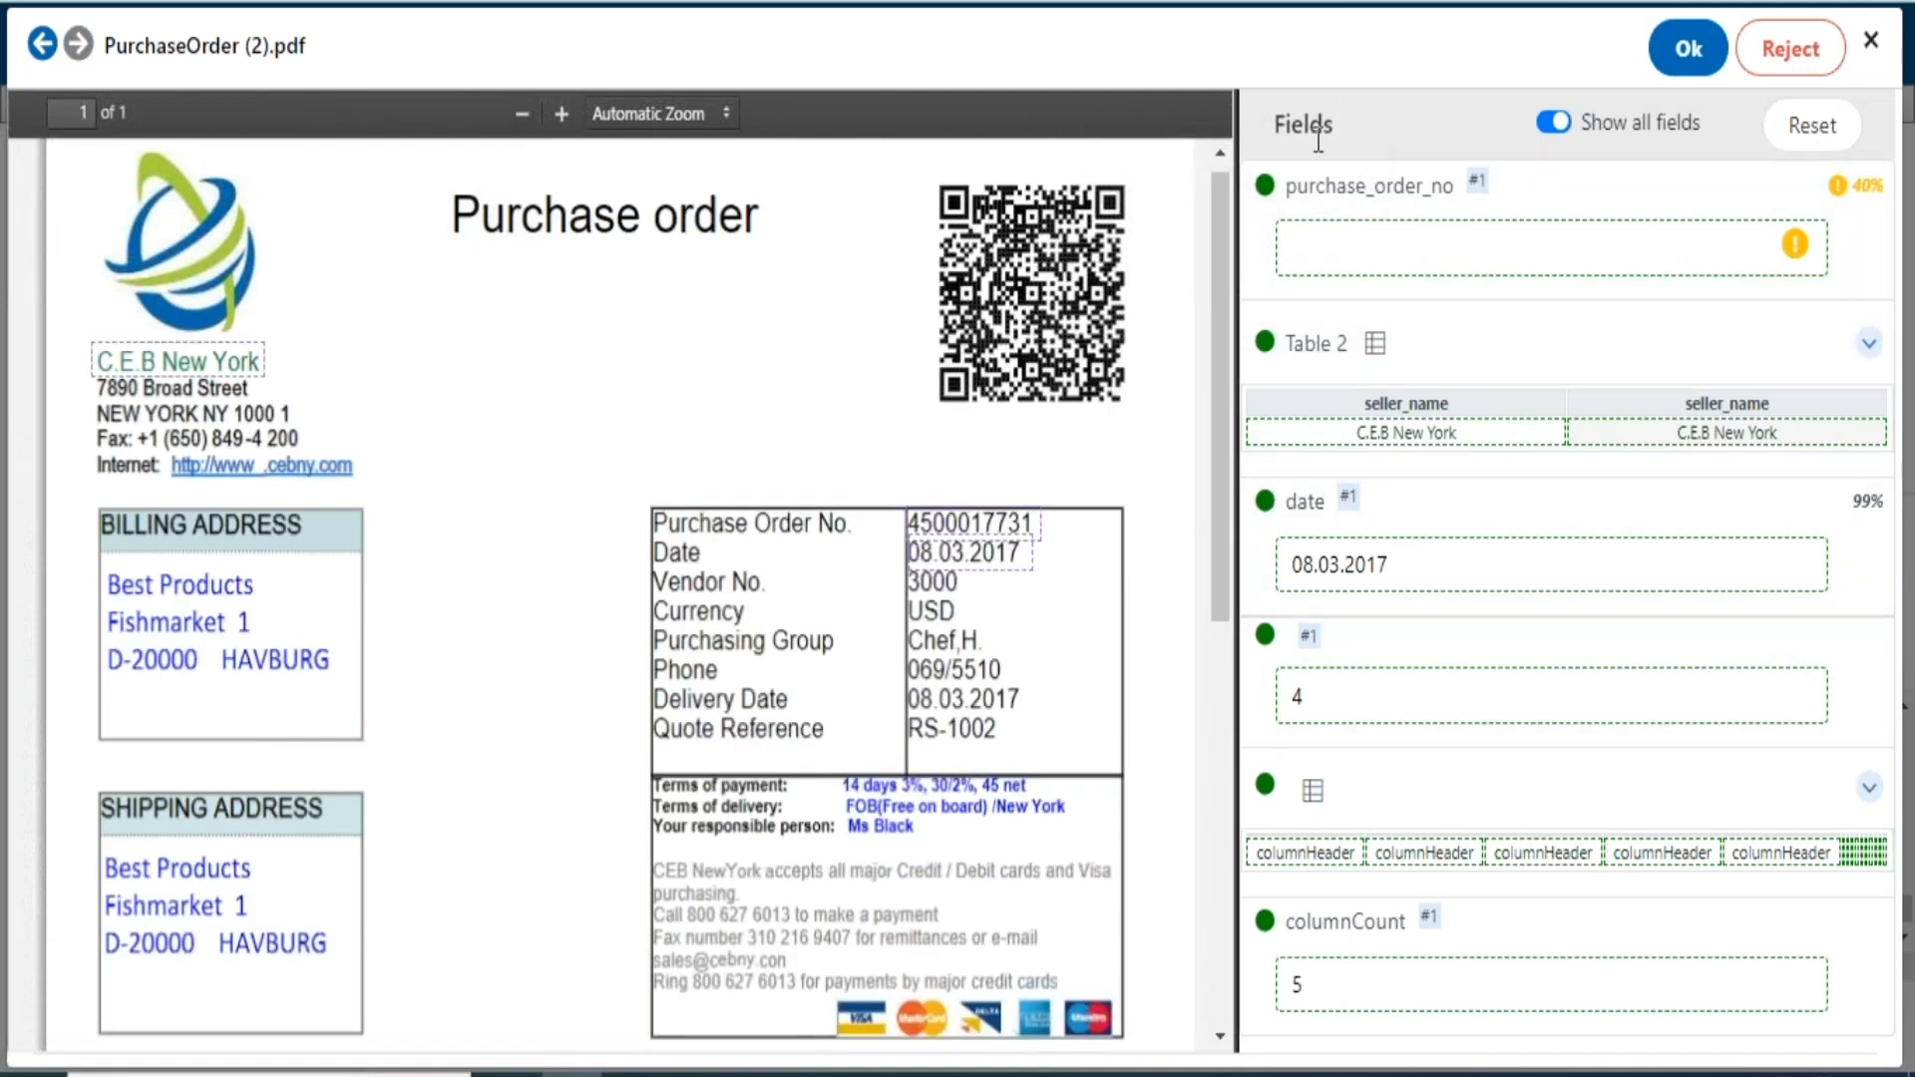
{"action": "left_click", "coordinate": [1872, 41]}
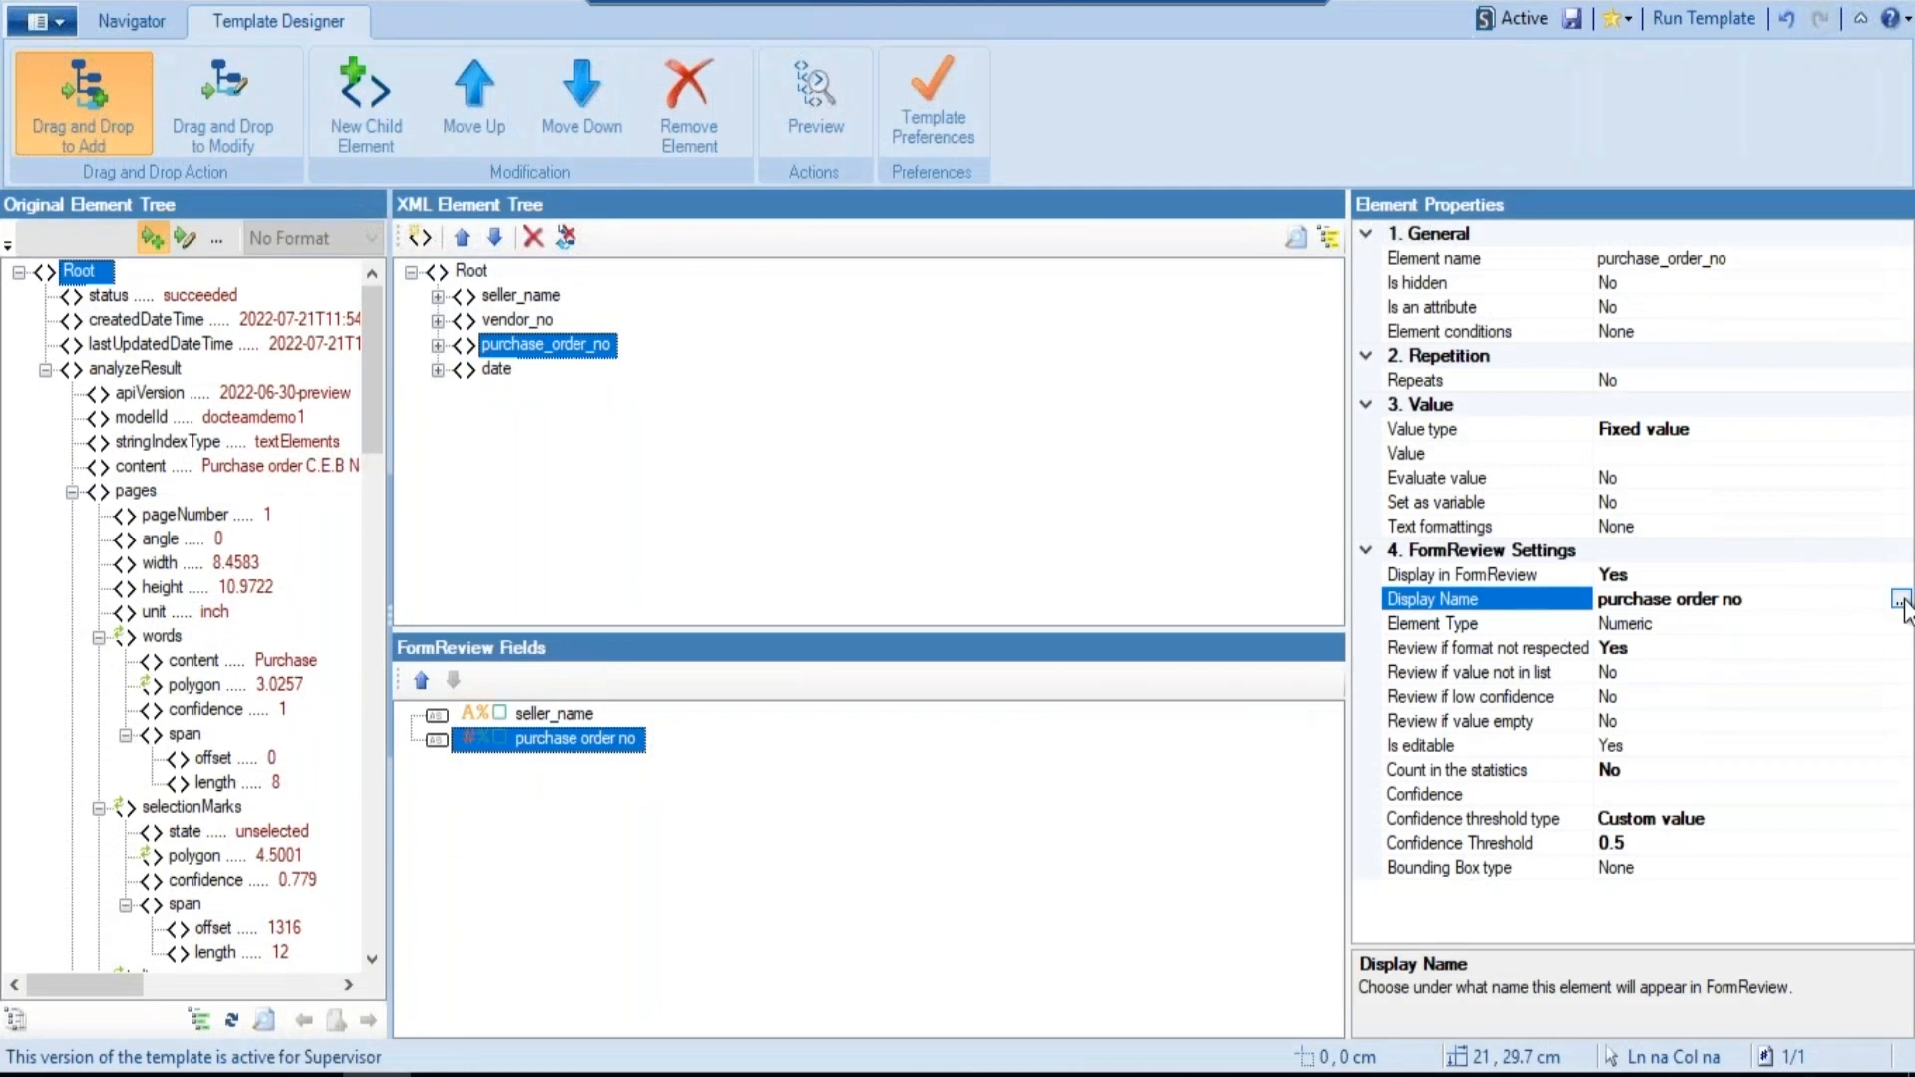
Change the FormReview display name of the purchase_order_no element to "Po no."
{"action": "left_click", "coordinate": [1900, 600]}
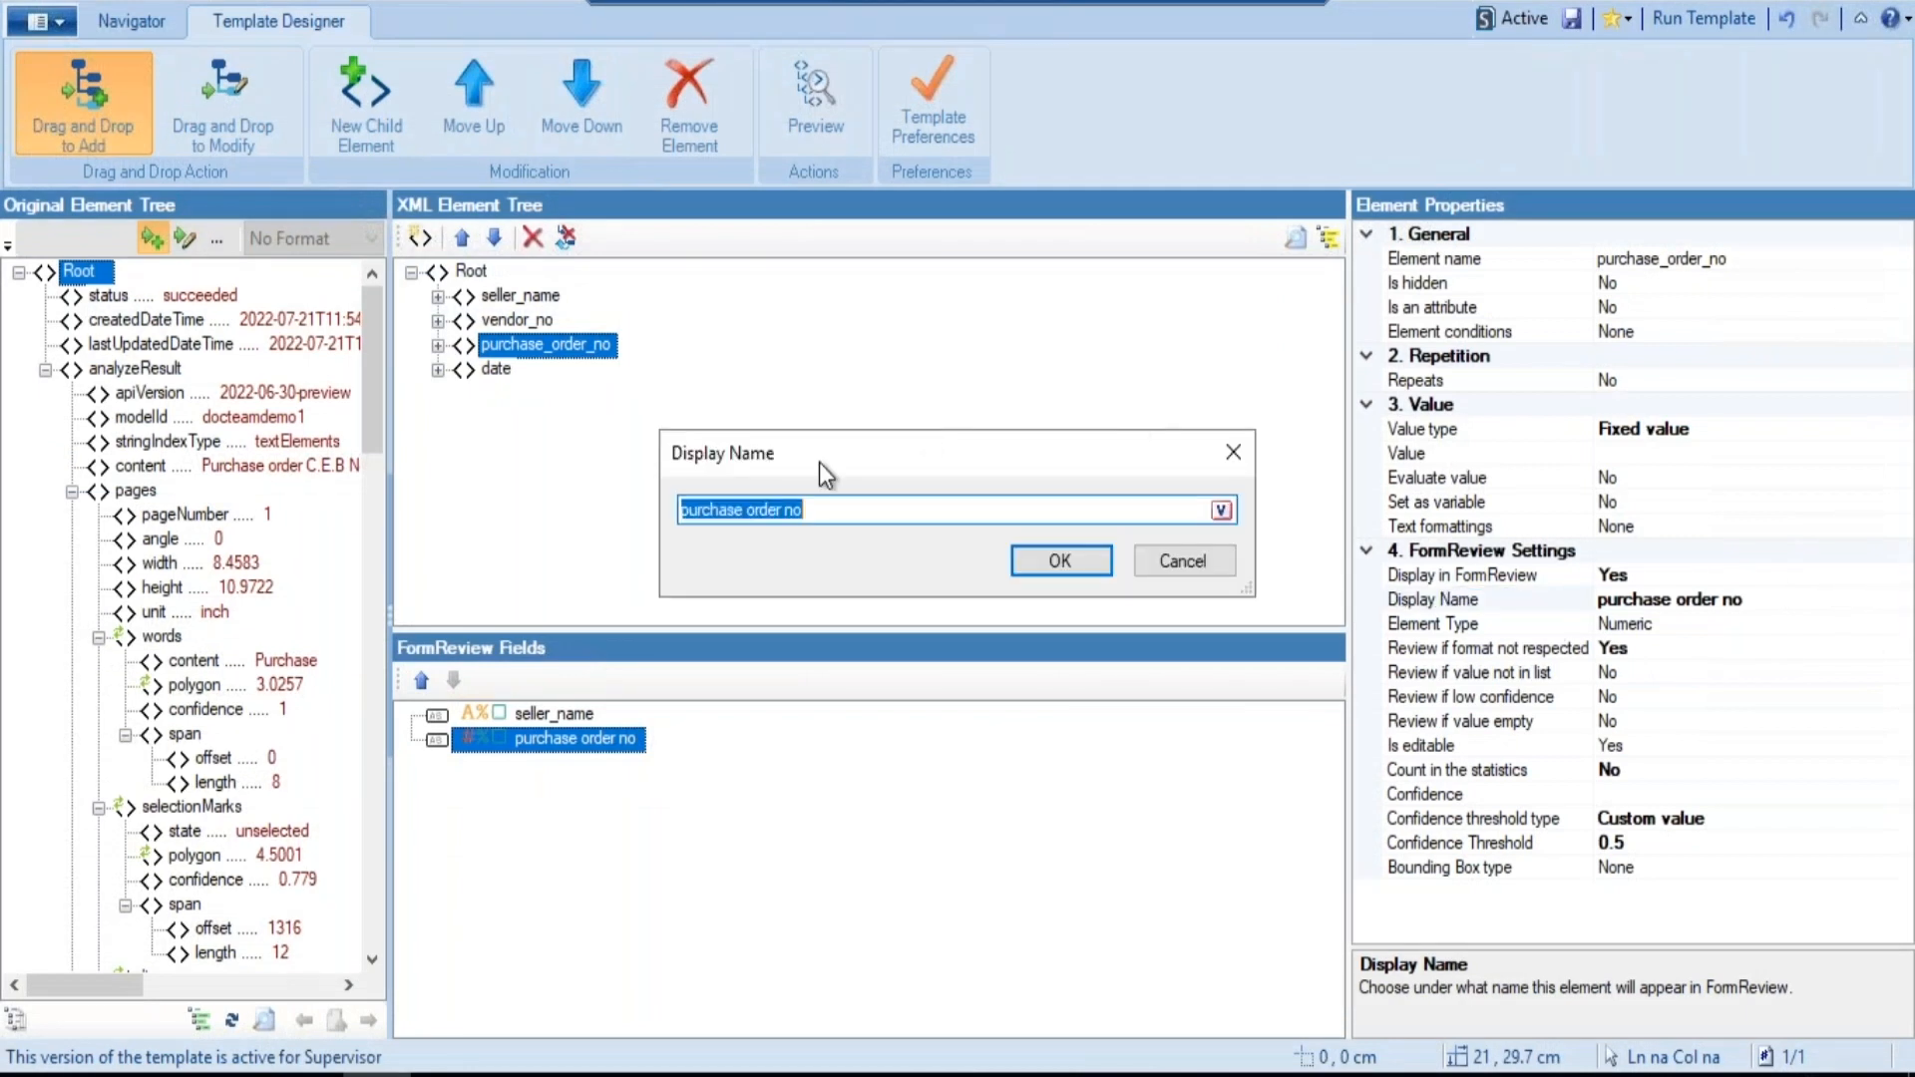
{"action": "type", "text": "Po no."}
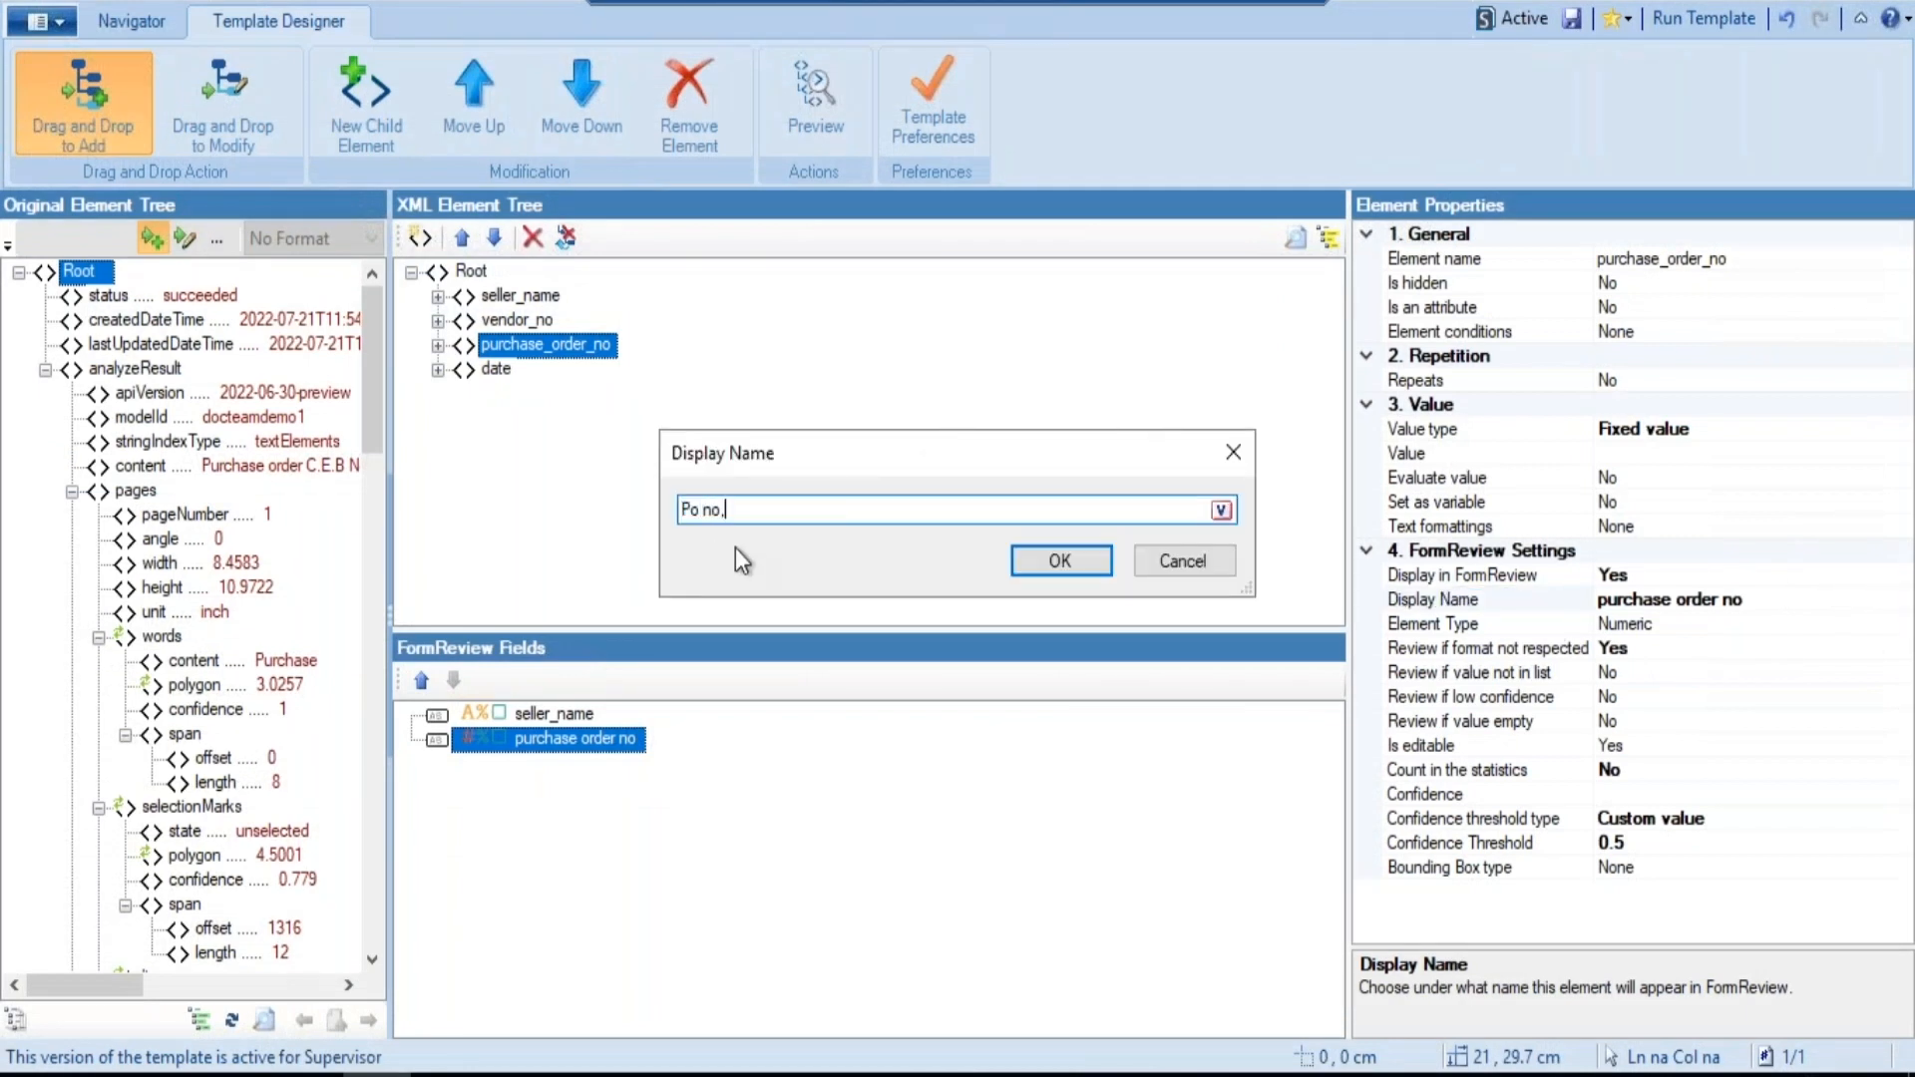
{"action": "left_click", "coordinate": [1040, 574]}
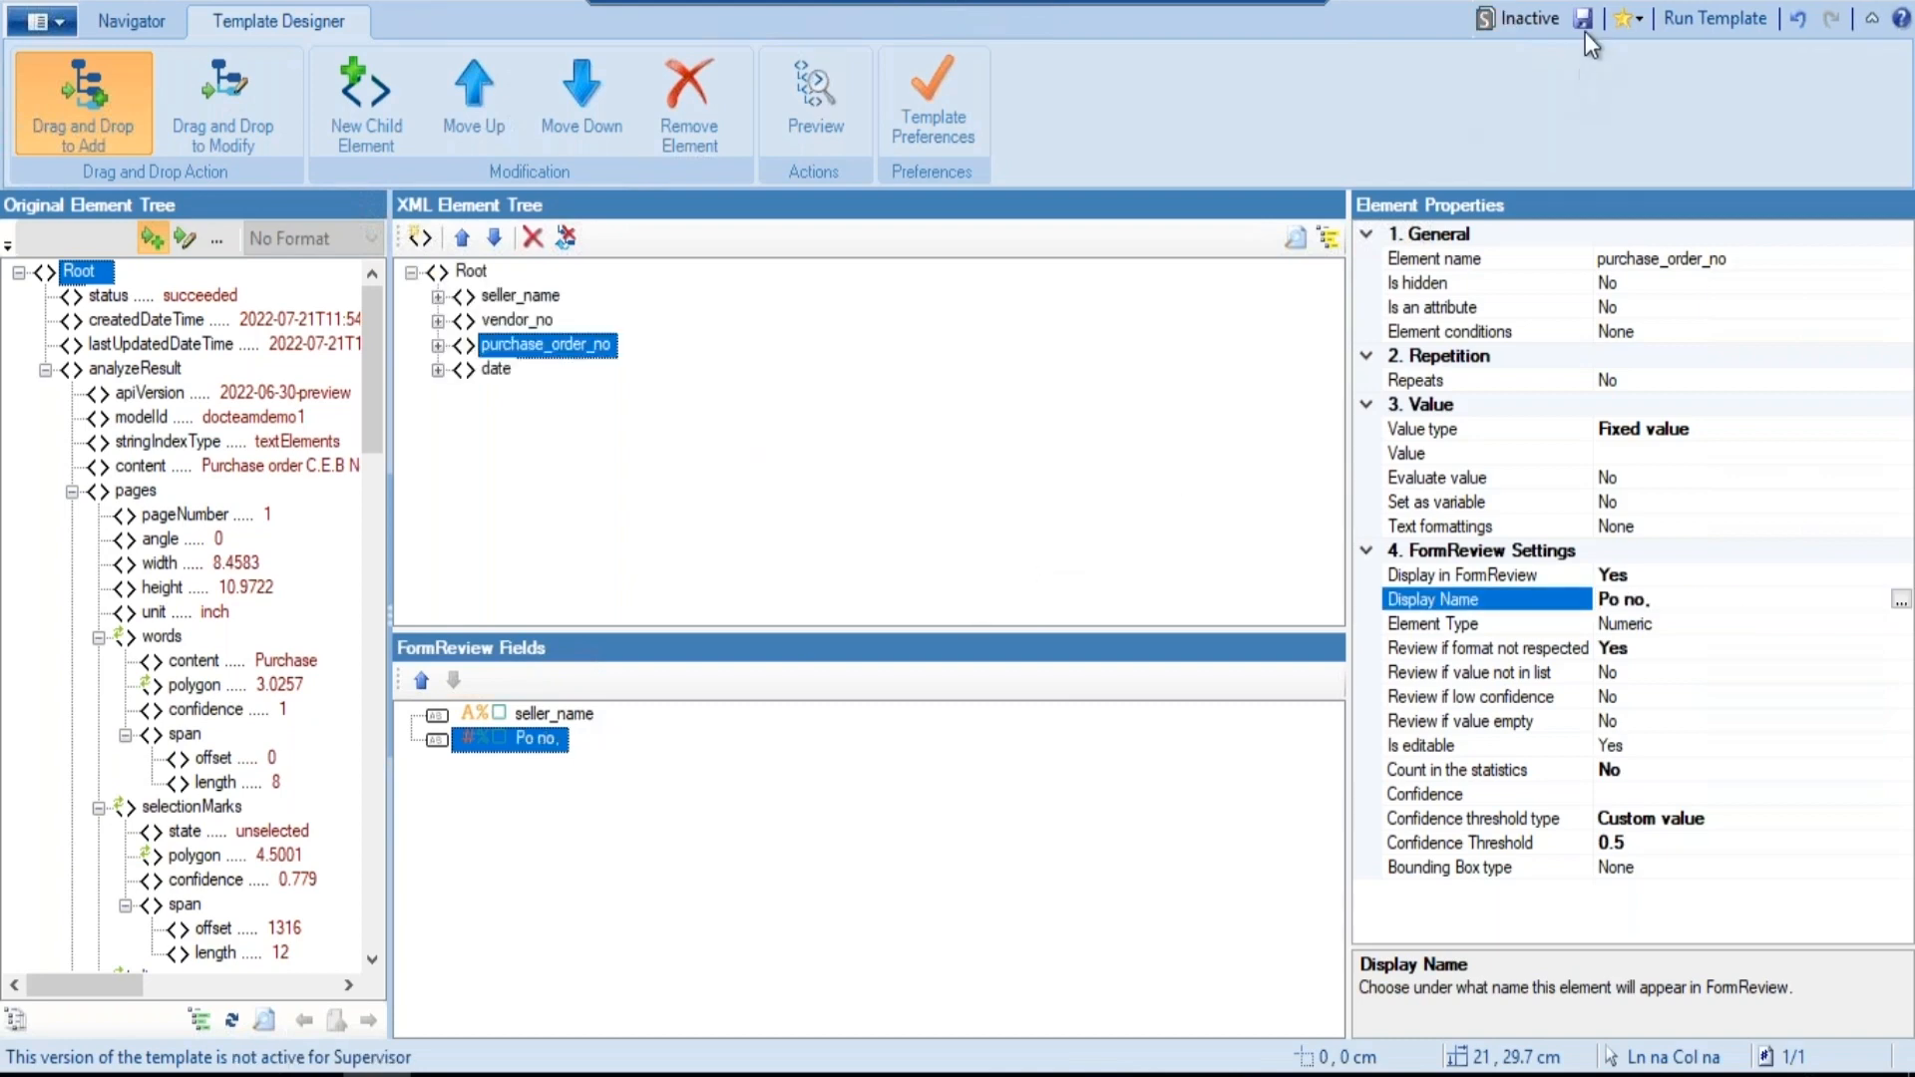
{"action": "left_click", "coordinate": [1142, 816]}
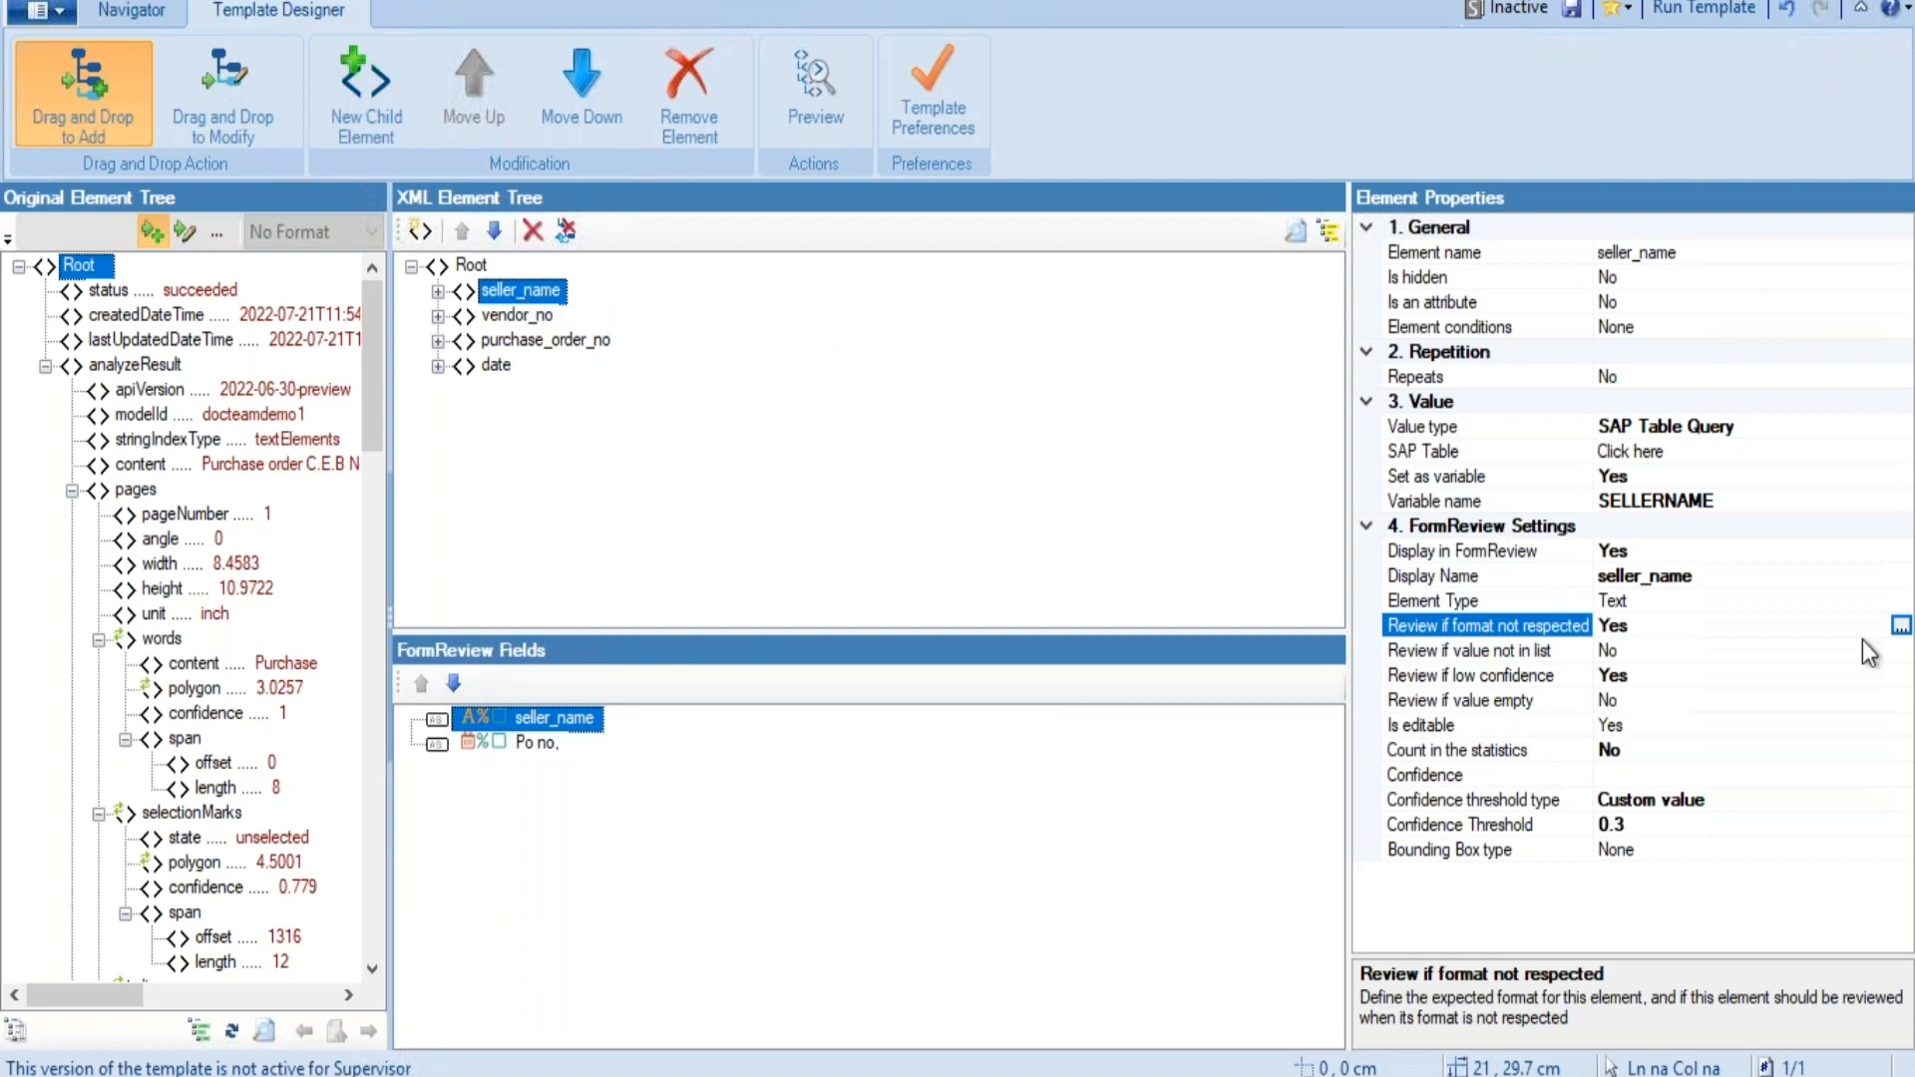
Examine the text format validation options for seller_name and the format warning on that field in the FormReview document
{"action": "left_click", "coordinate": [1902, 625]}
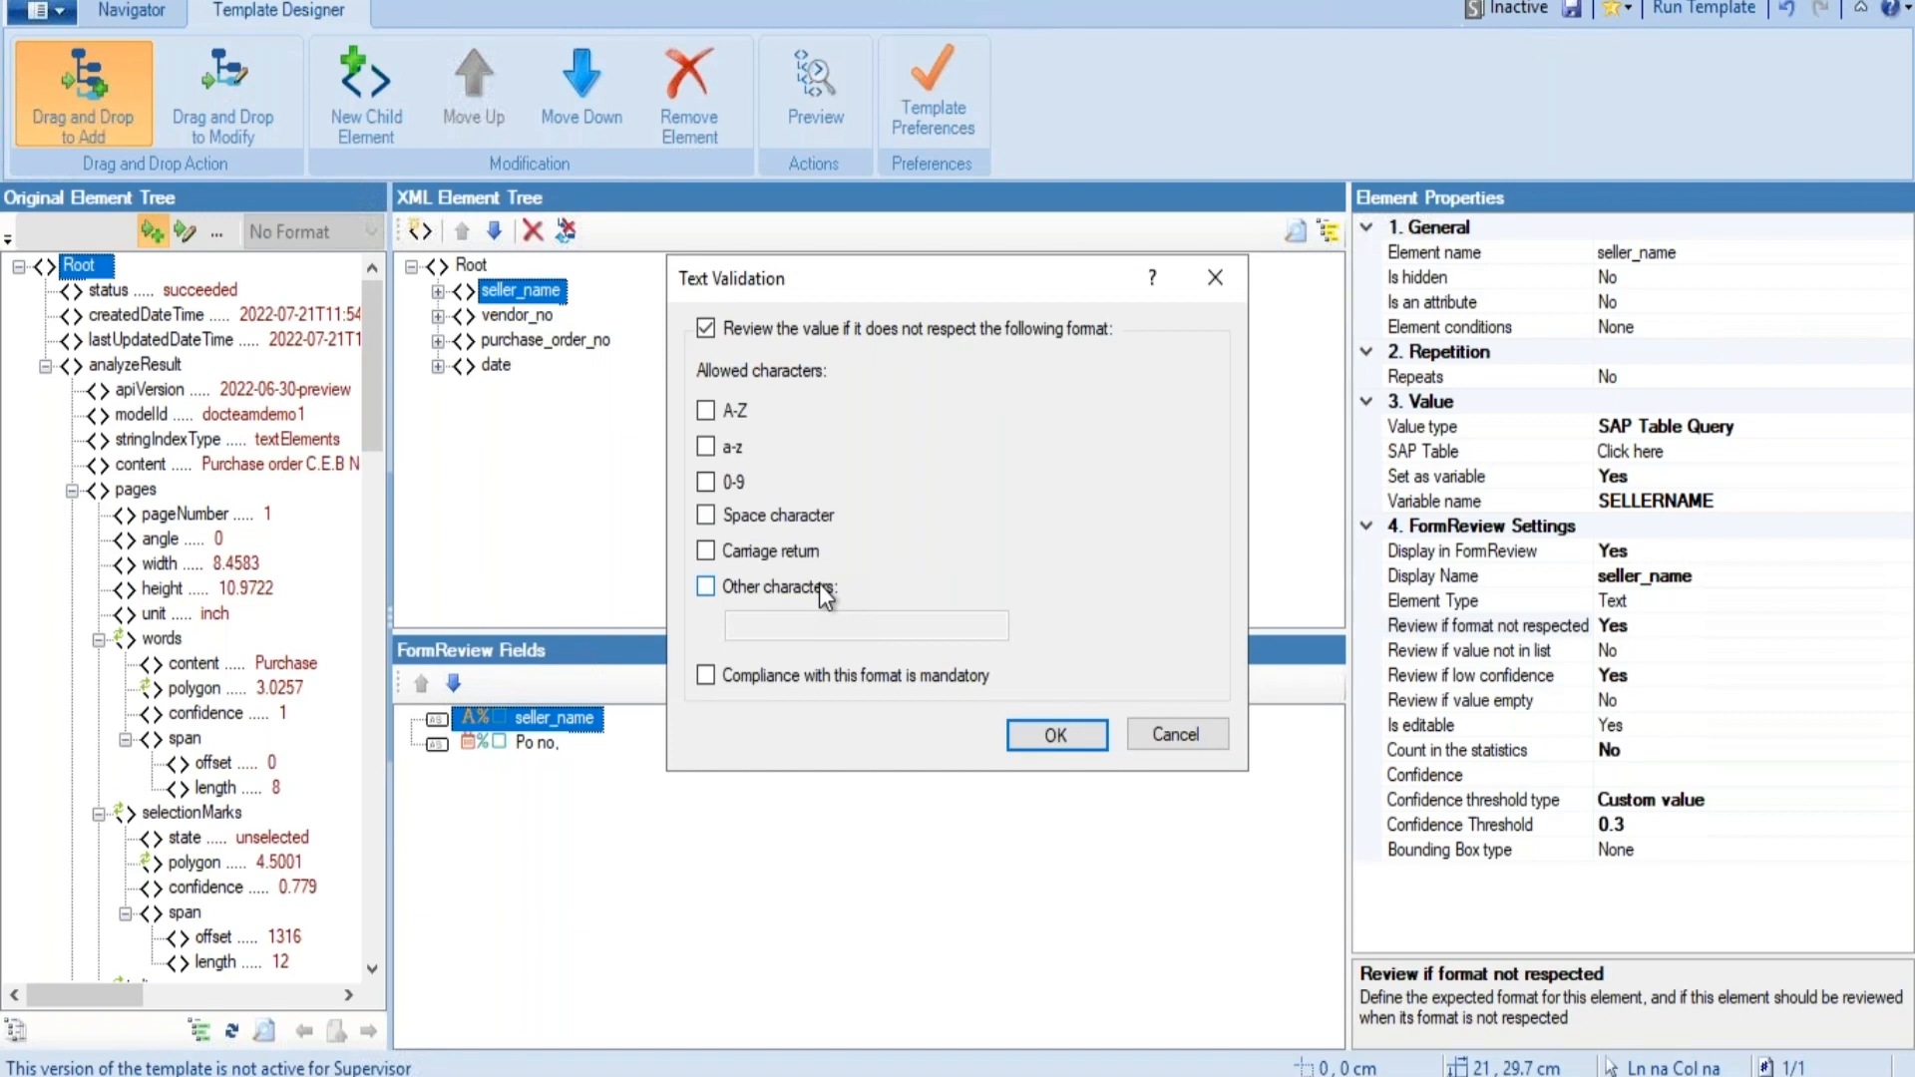
{"action": "left_click", "coordinate": [1177, 735]}
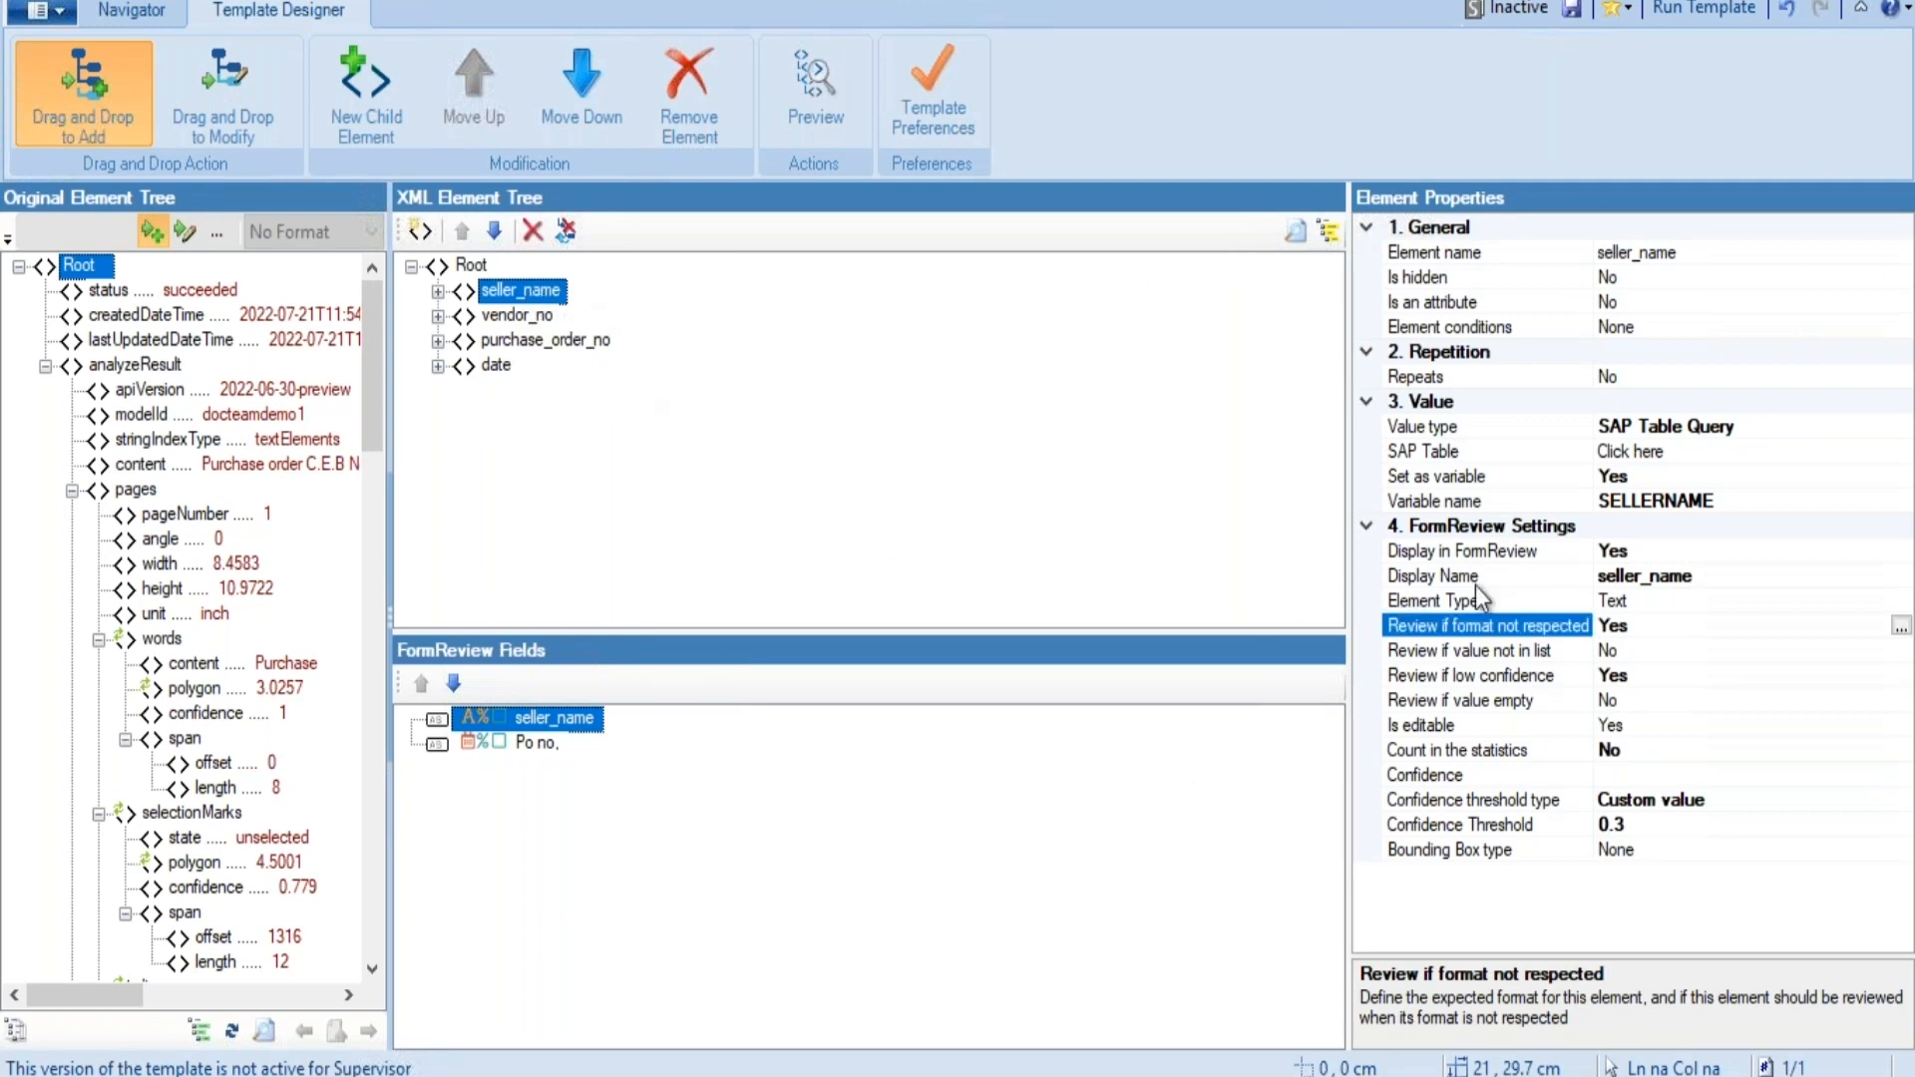
{"action": "left_click", "coordinate": [1901, 625]}
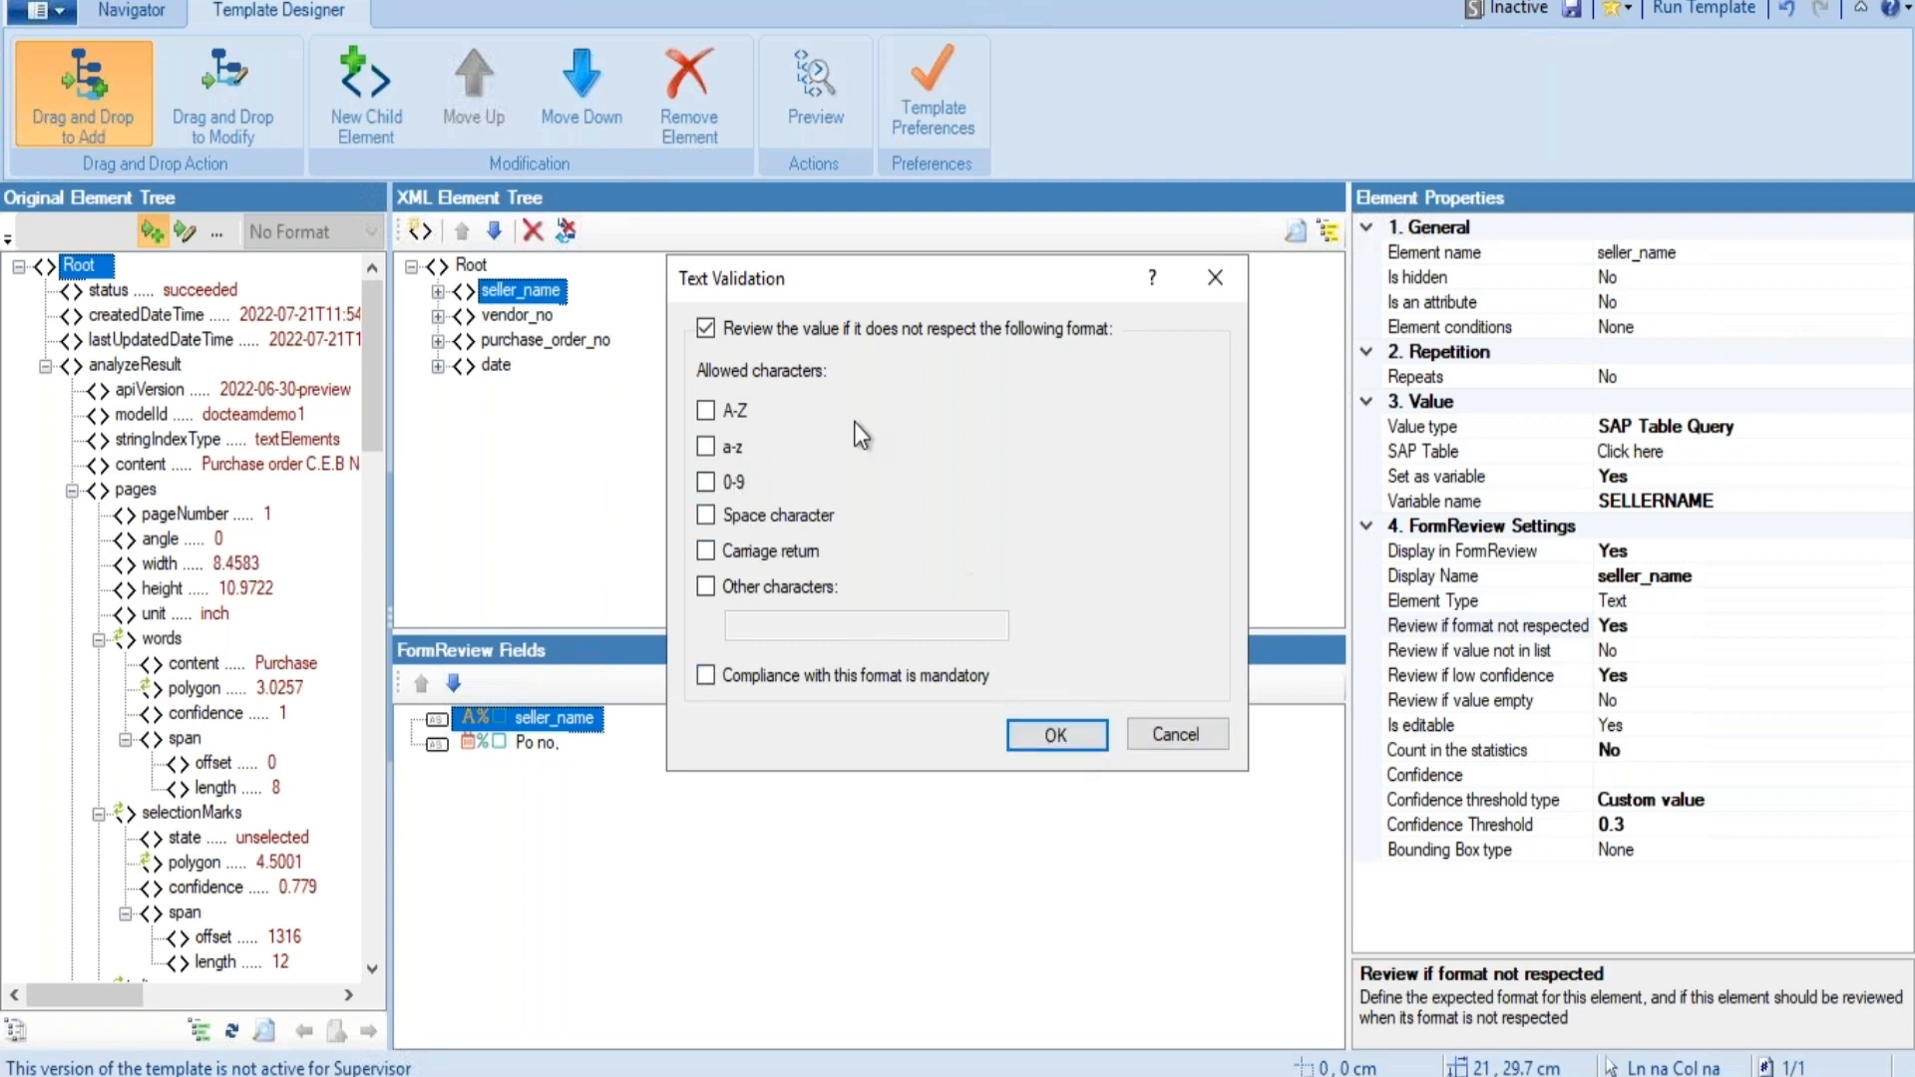
{"action": "left_click", "coordinate": [1085, 339]}
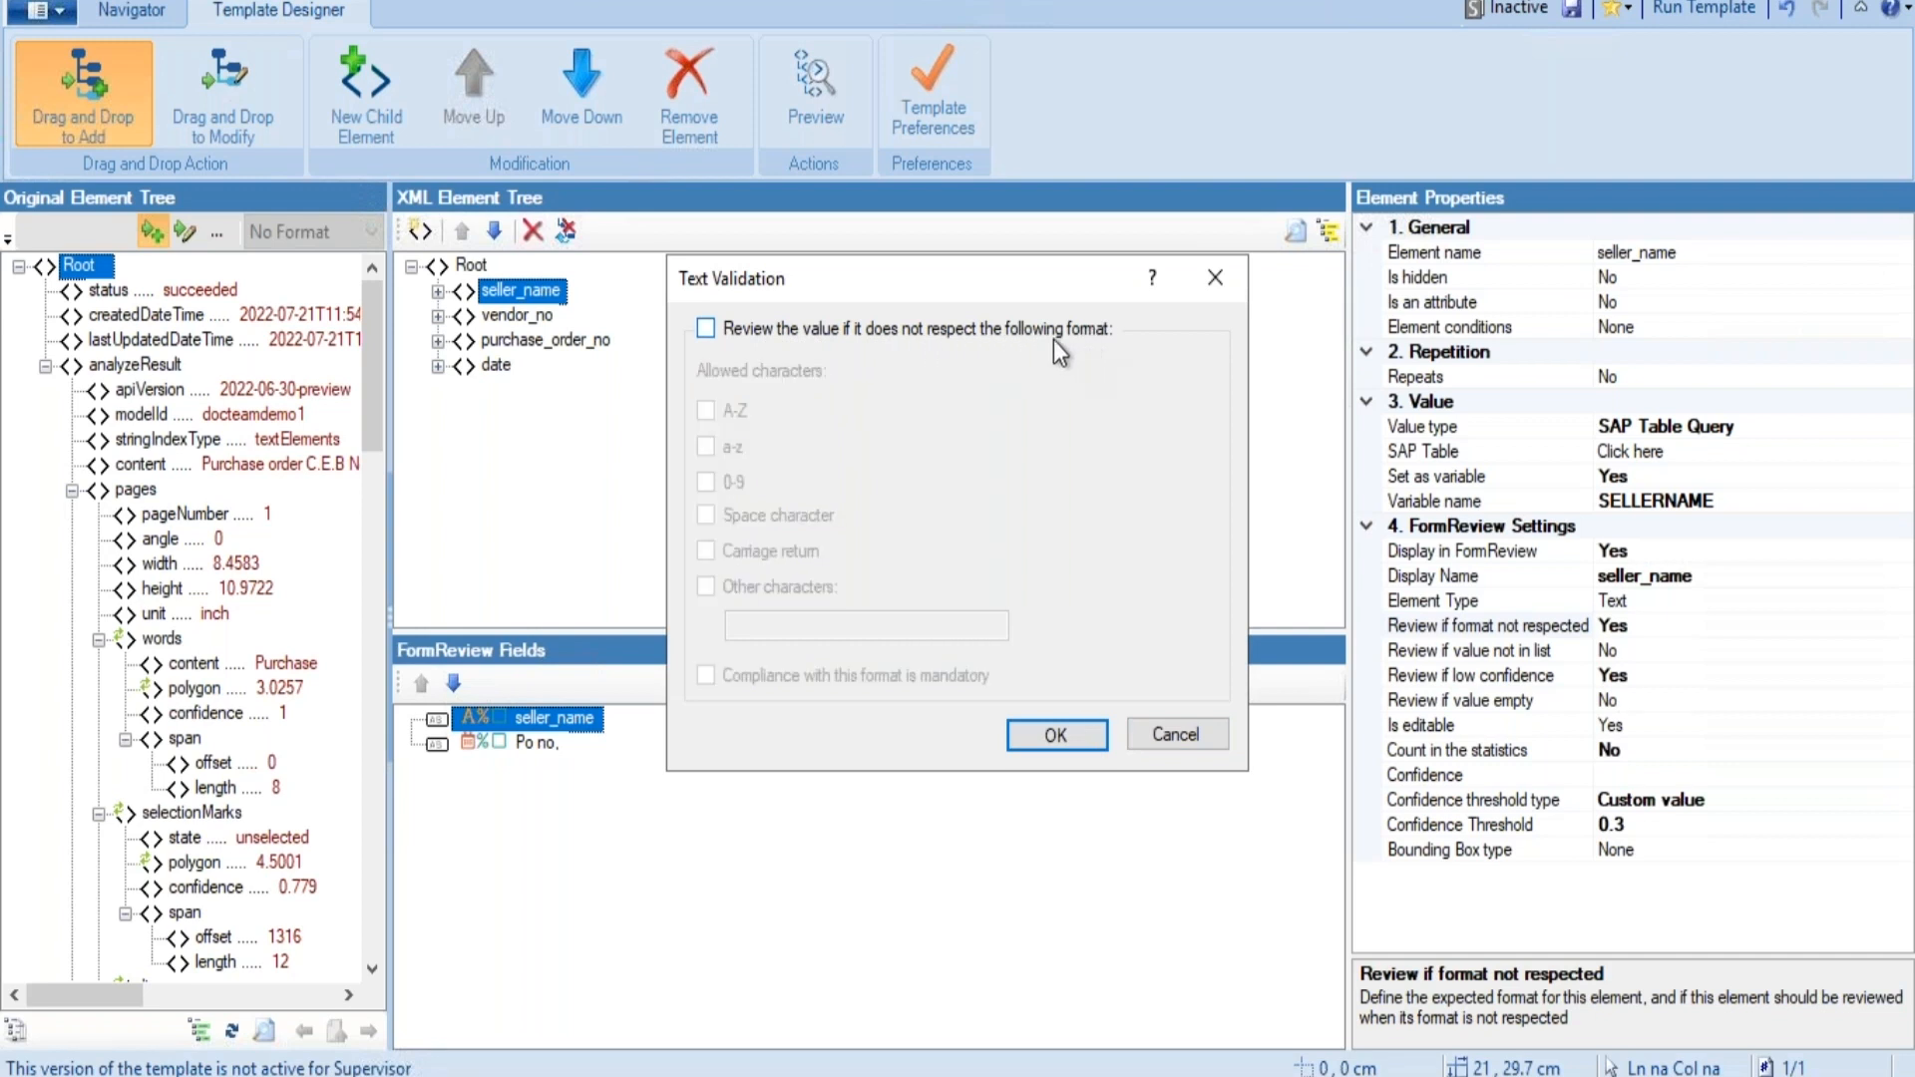
{"action": "left_click", "coordinate": [705, 329]}
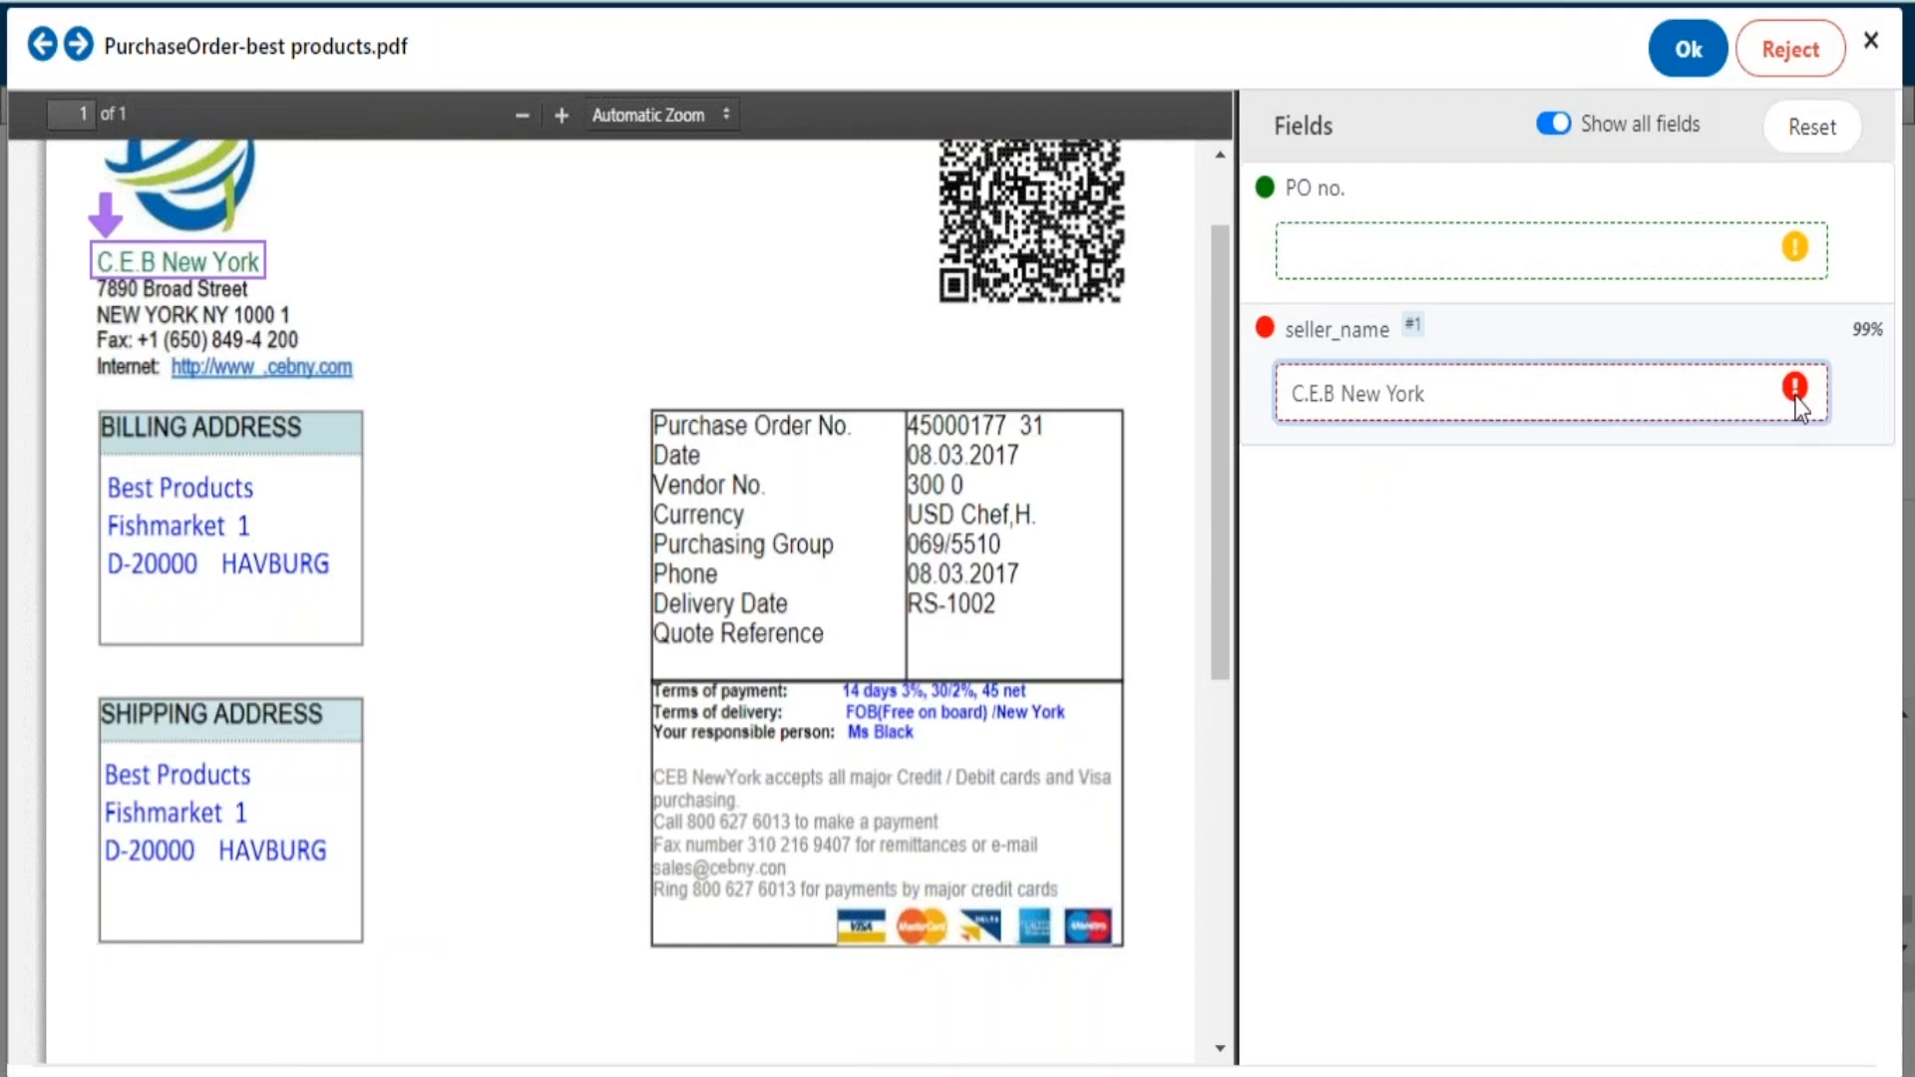
{"action": "mouse_move", "coordinate": [1796, 394]}
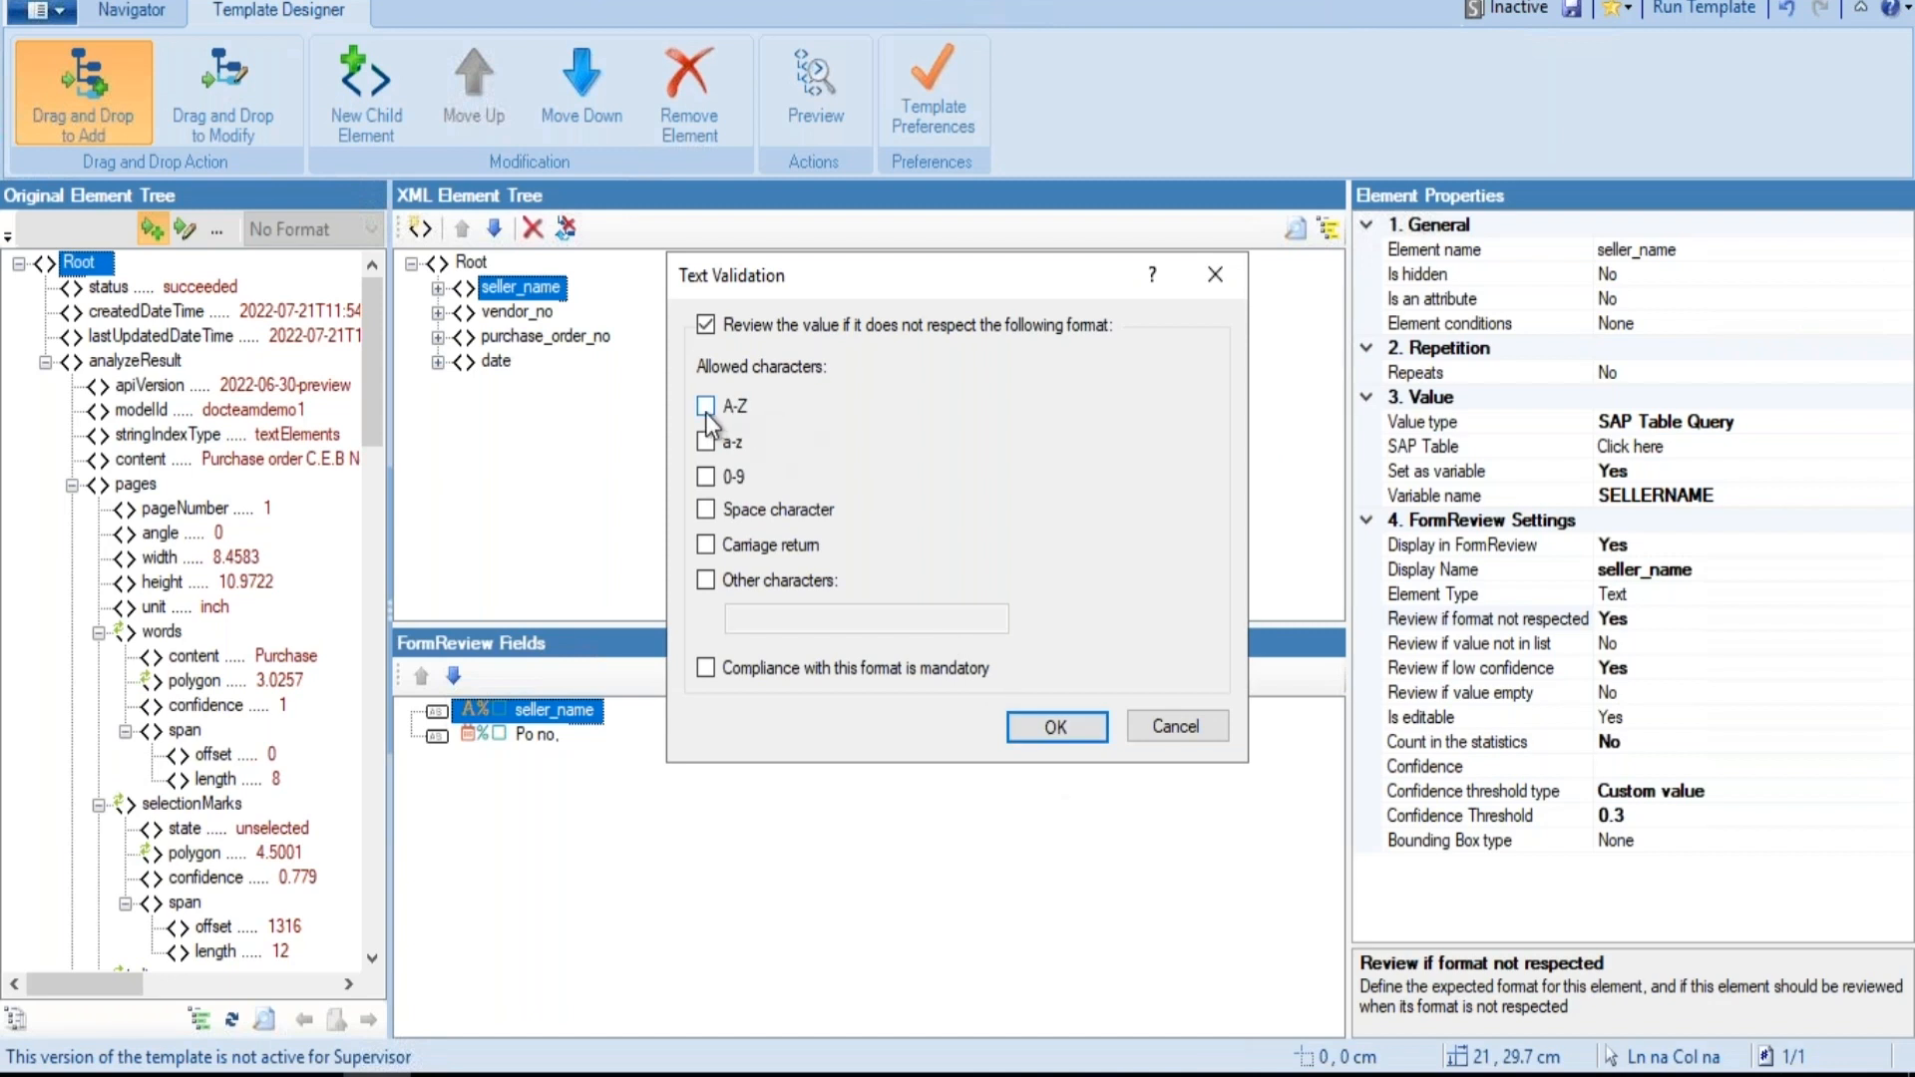
Allow A-Z, a-z, spaces and the character "." in seller_name and make compliance with this format mandatory
{"action": "left_click", "coordinate": [705, 409]}
{"action": "left_click", "coordinate": [706, 580]}
{"action": "left_click", "coordinate": [767, 621]}
{"action": "type", "text": "."}
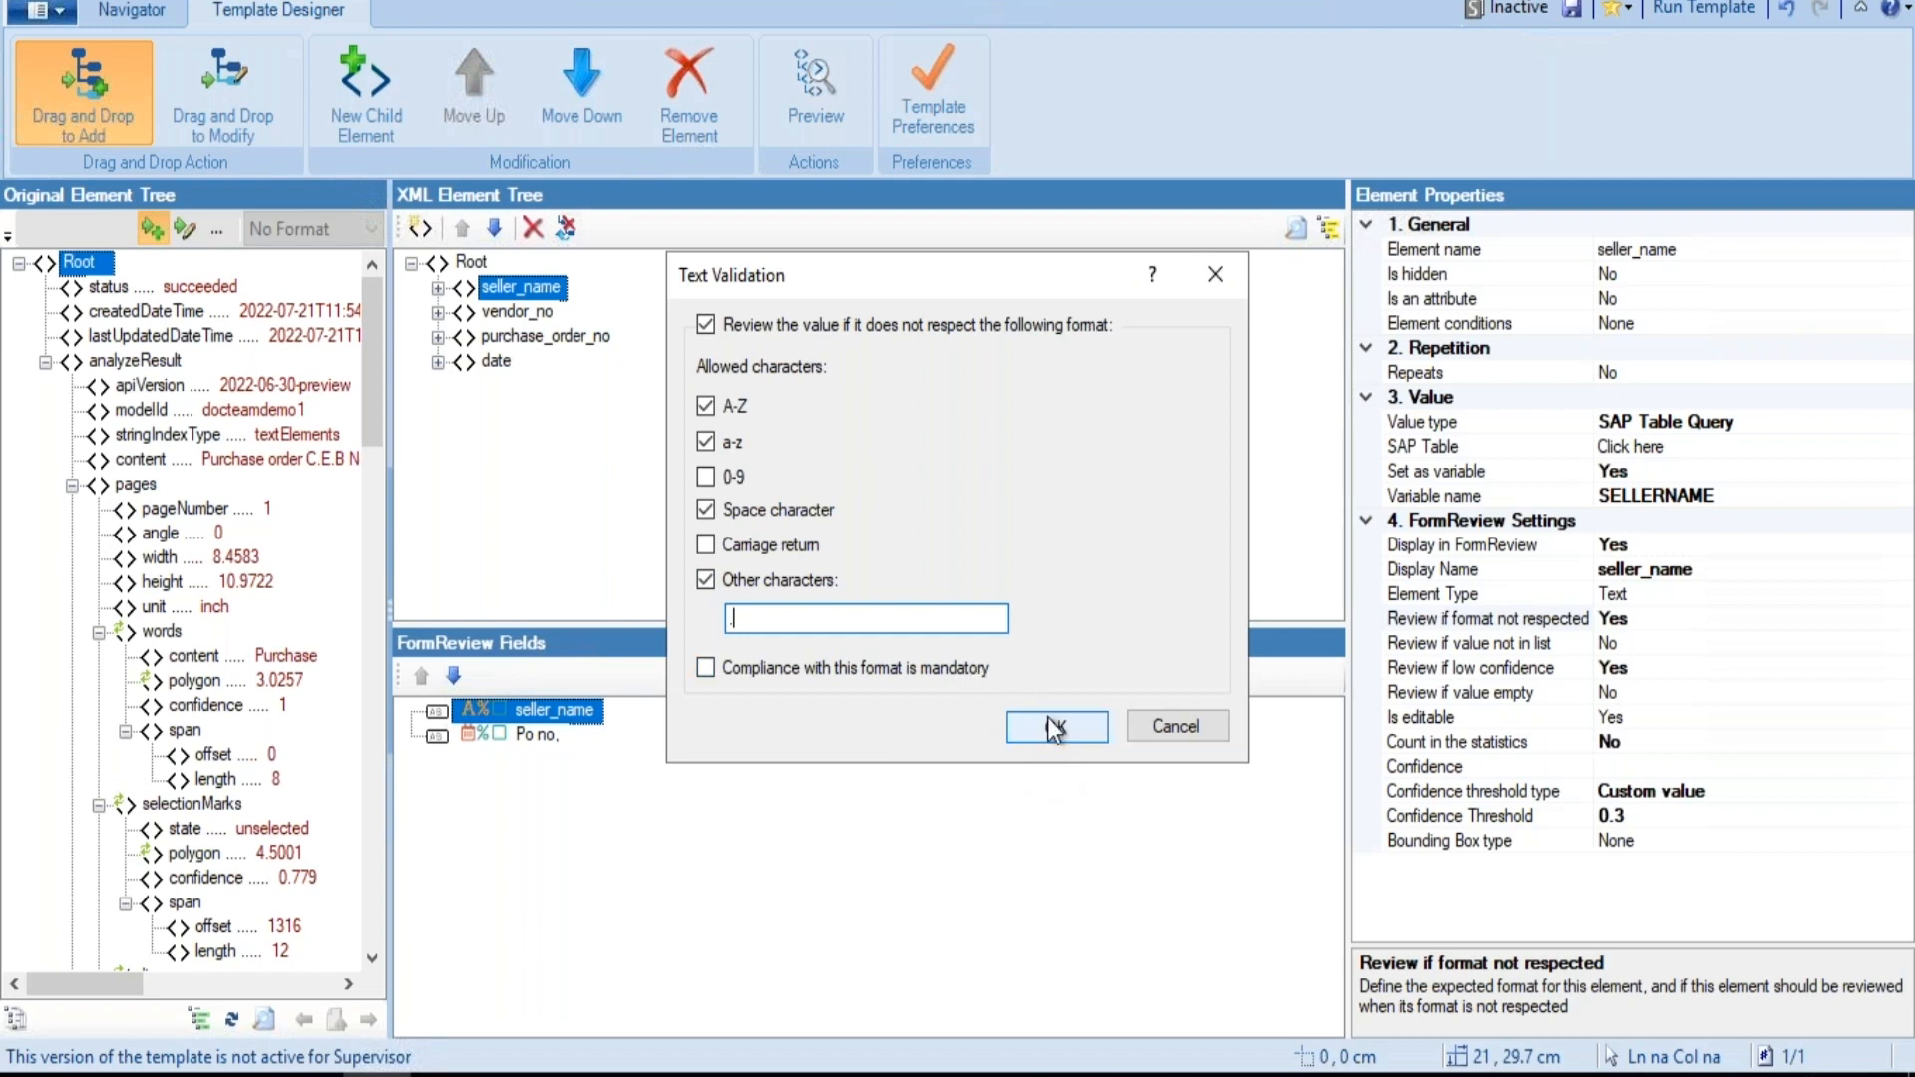
{"action": "left_click", "coordinate": [922, 667]}
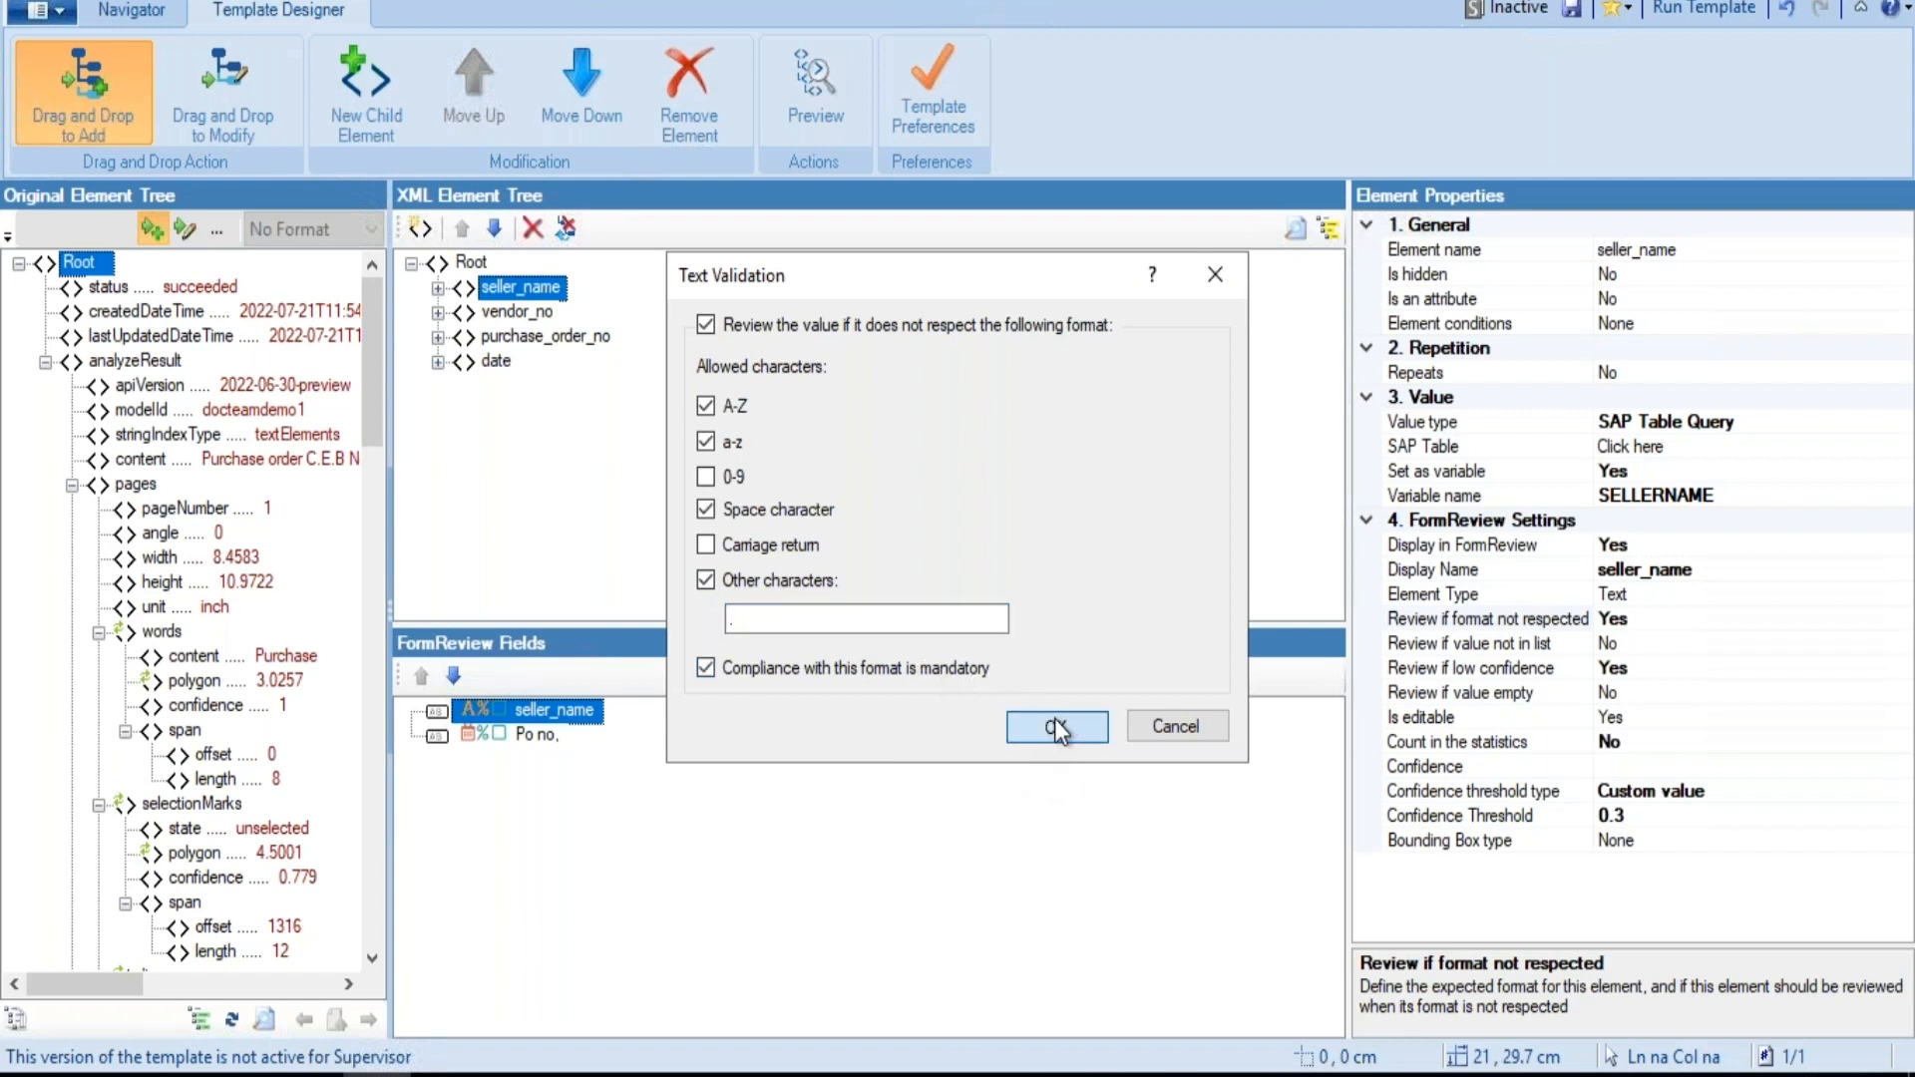
{"action": "left_click", "coordinate": [1055, 726]}
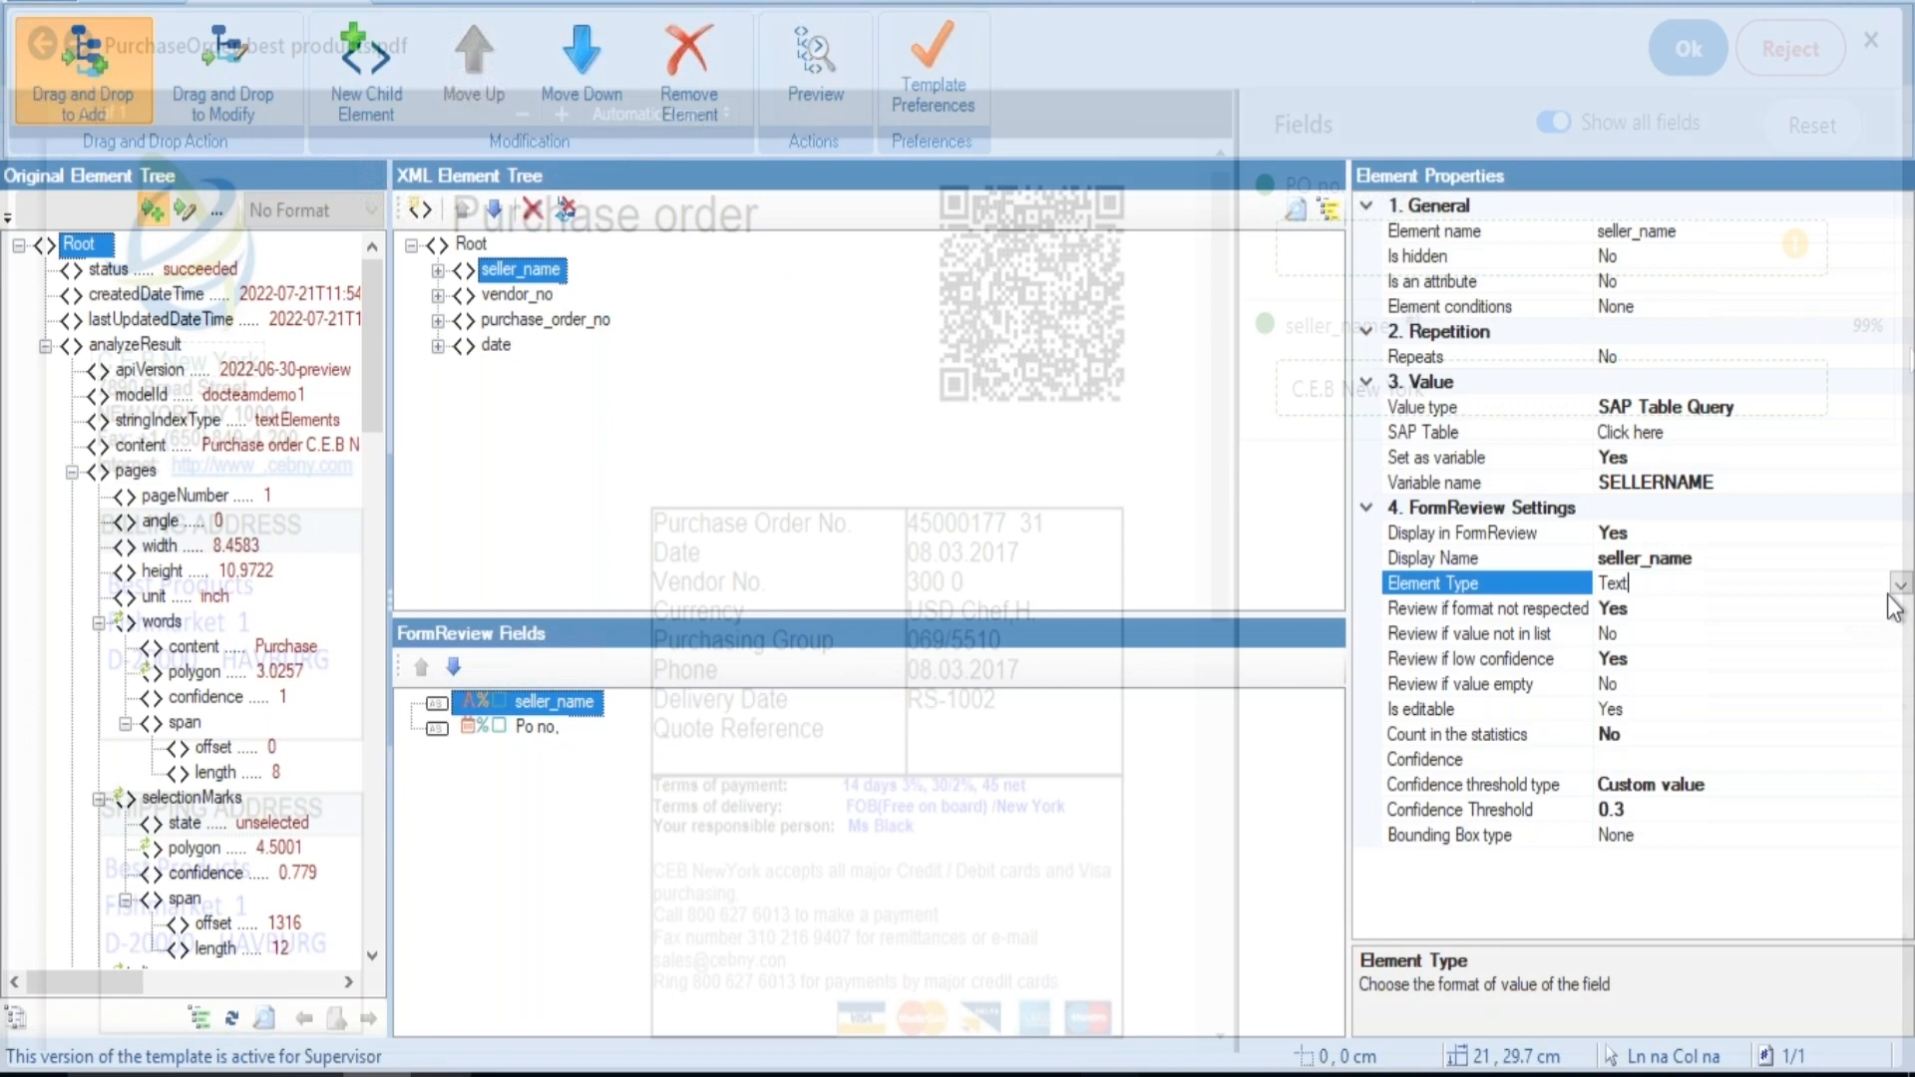
Keep seller_name as a Text element and have it reviewed when its value does not belong to the validation list
{"action": "left_click", "coordinate": [1900, 584]}
{"action": "left_click", "coordinate": [1633, 641]}
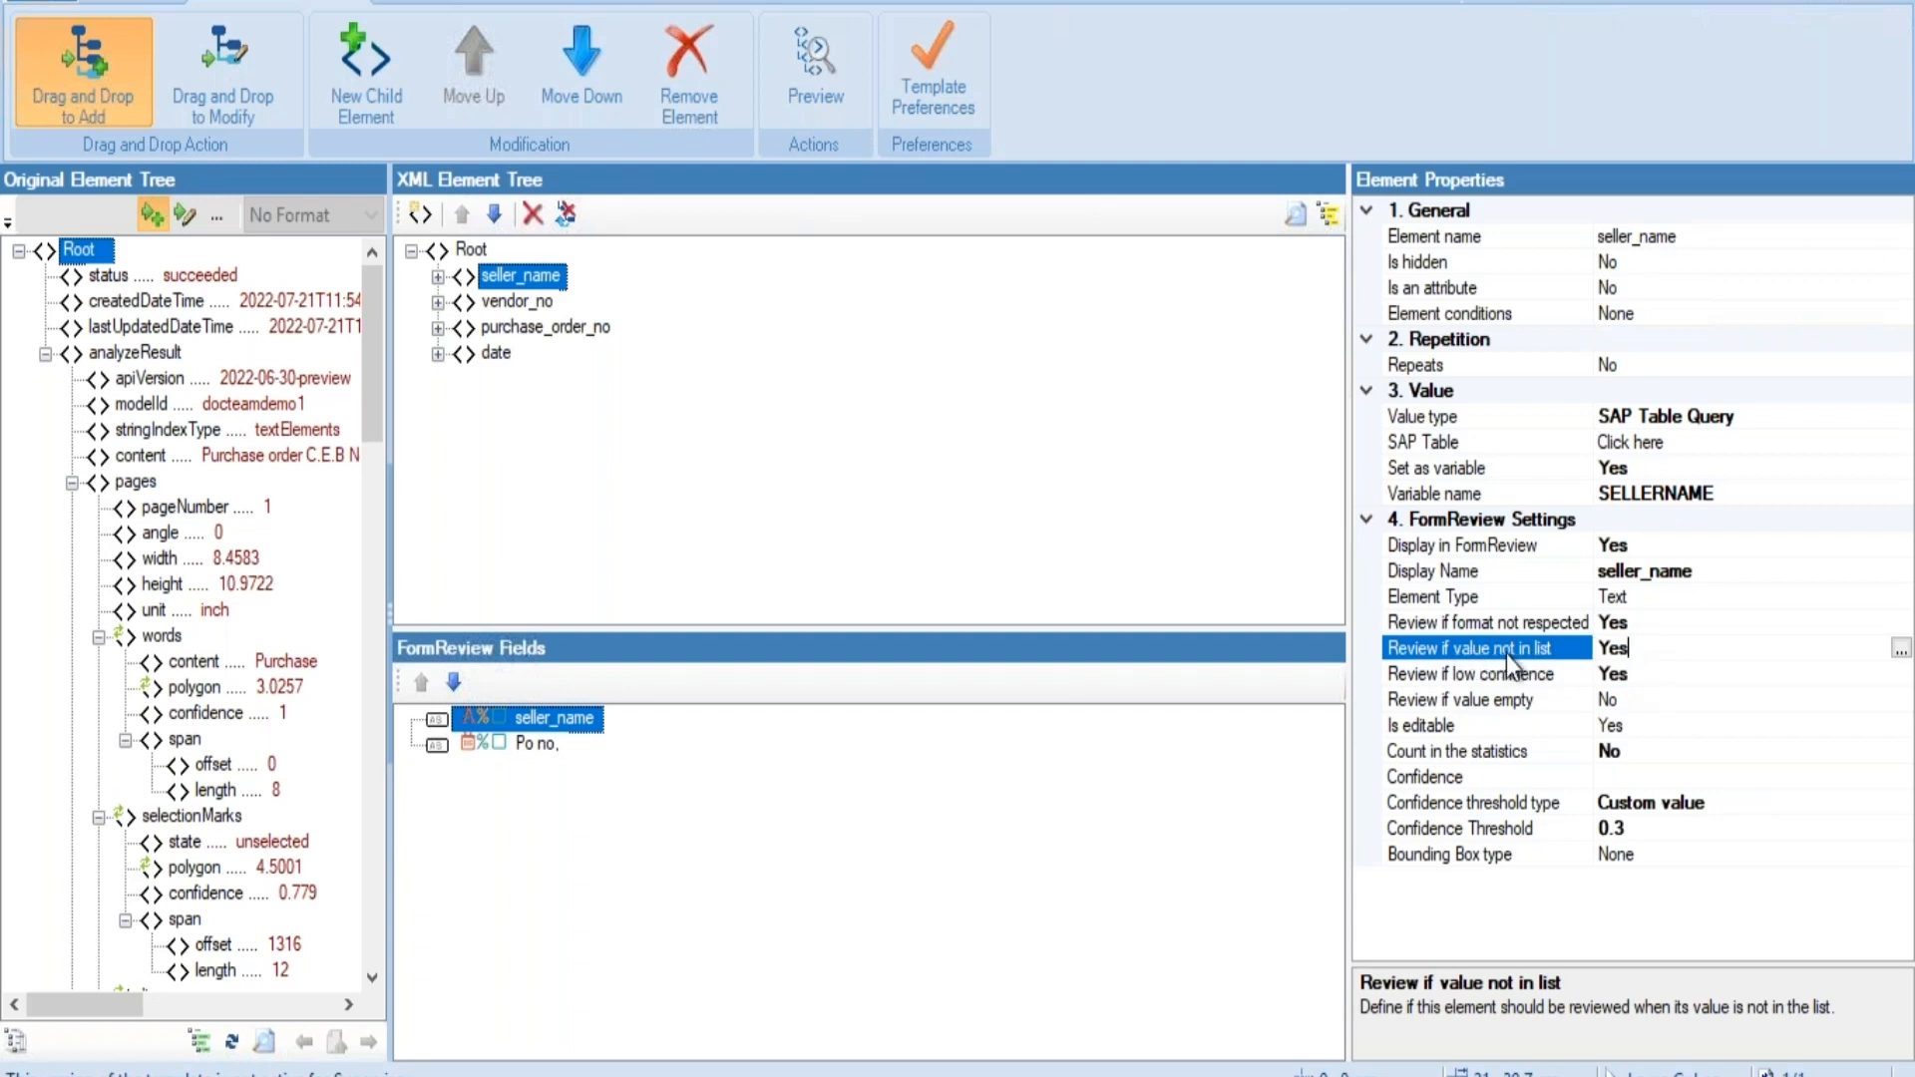
{"action": "left_click", "coordinate": [1901, 650]}
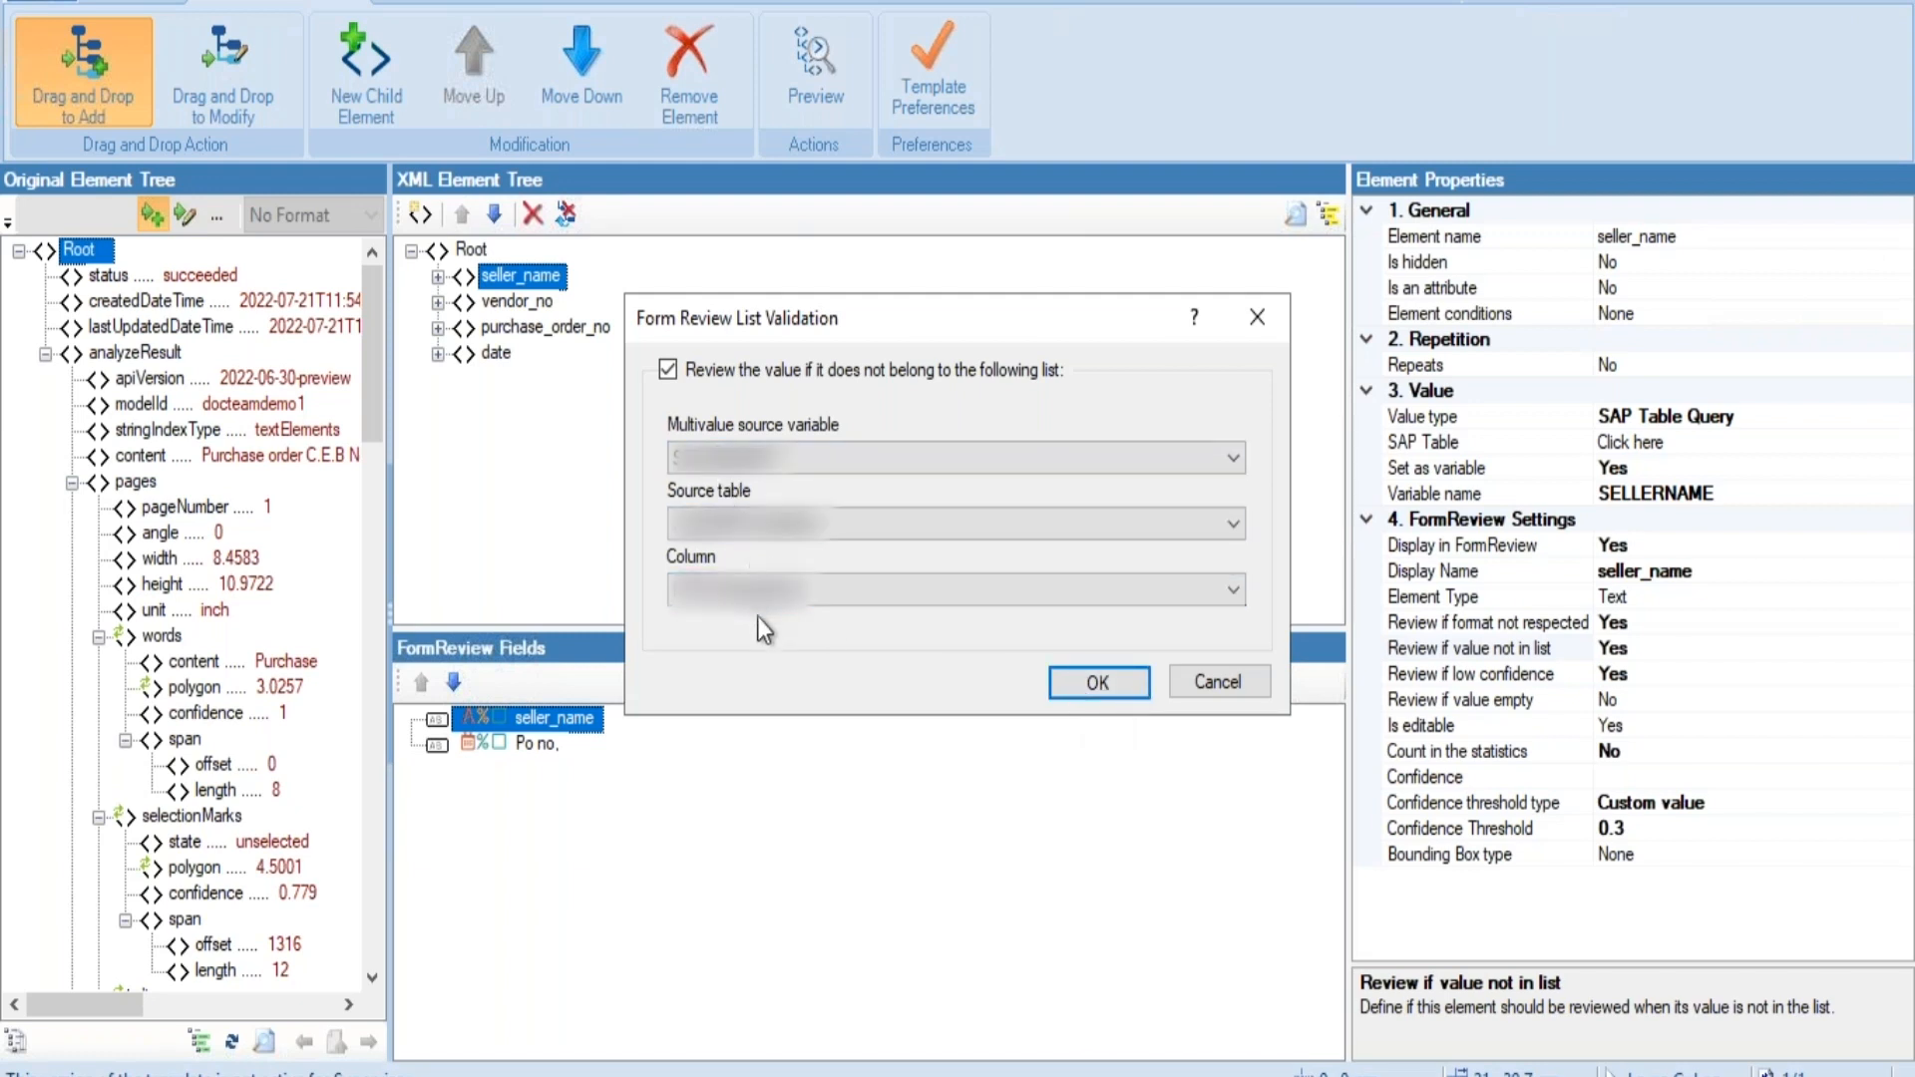
{"action": "left_click", "coordinate": [1100, 687]}
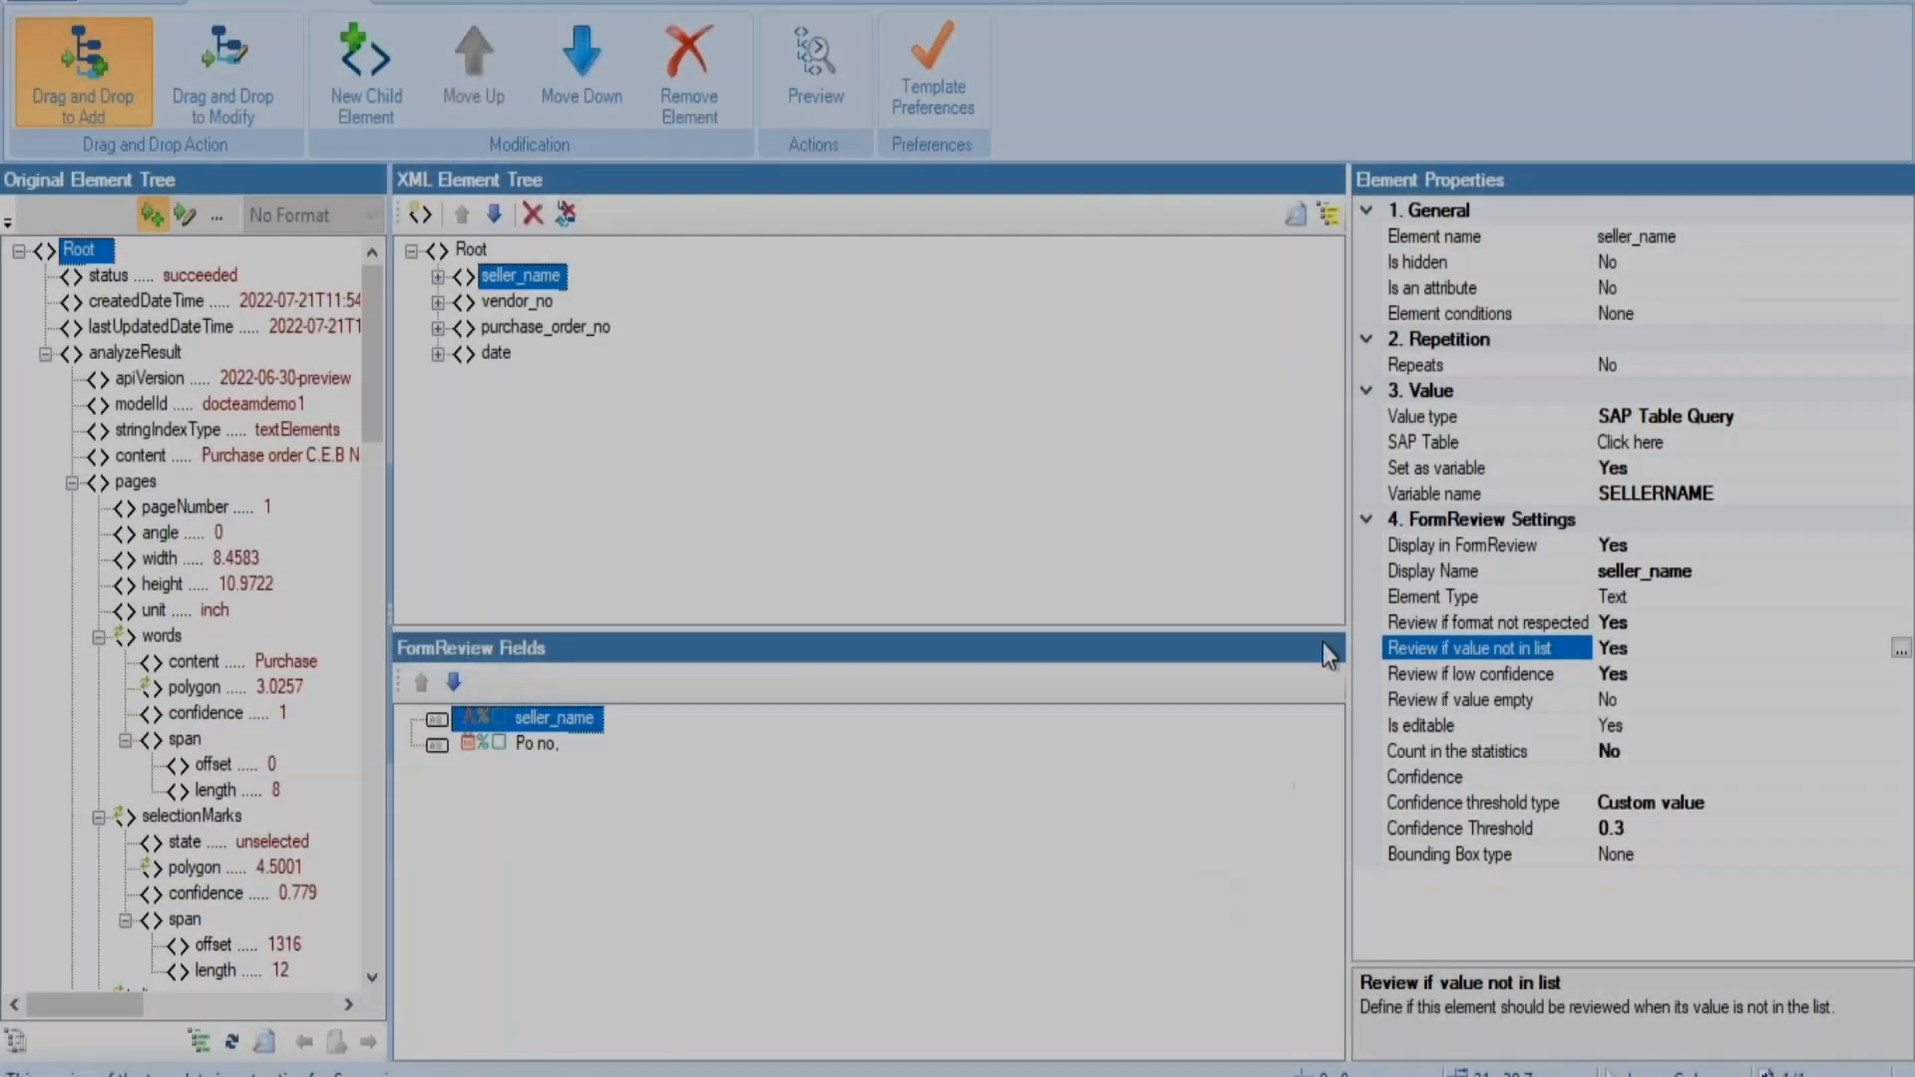
{"action": "left_click", "coordinate": [1417, 443]}
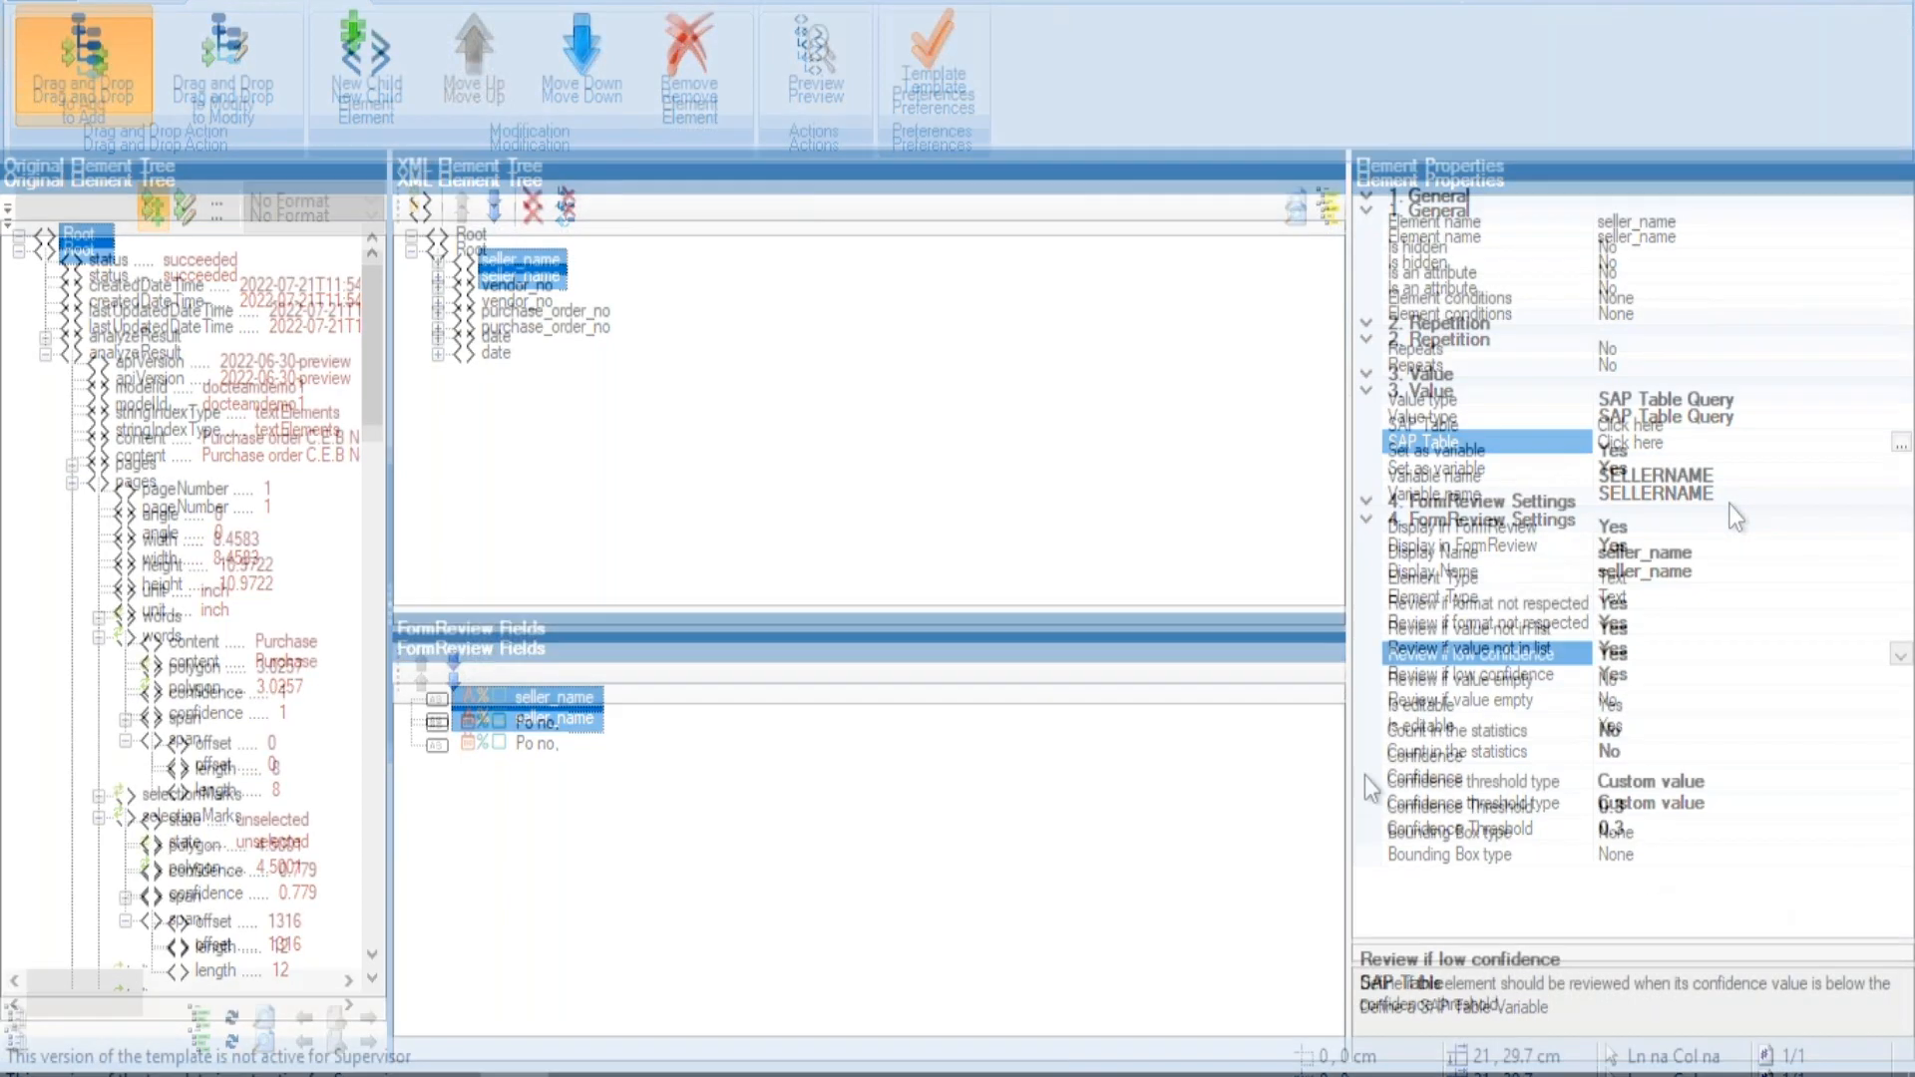
Set the low-confidence review option of seller_name to No
{"action": "left_click", "coordinate": [1486, 673]}
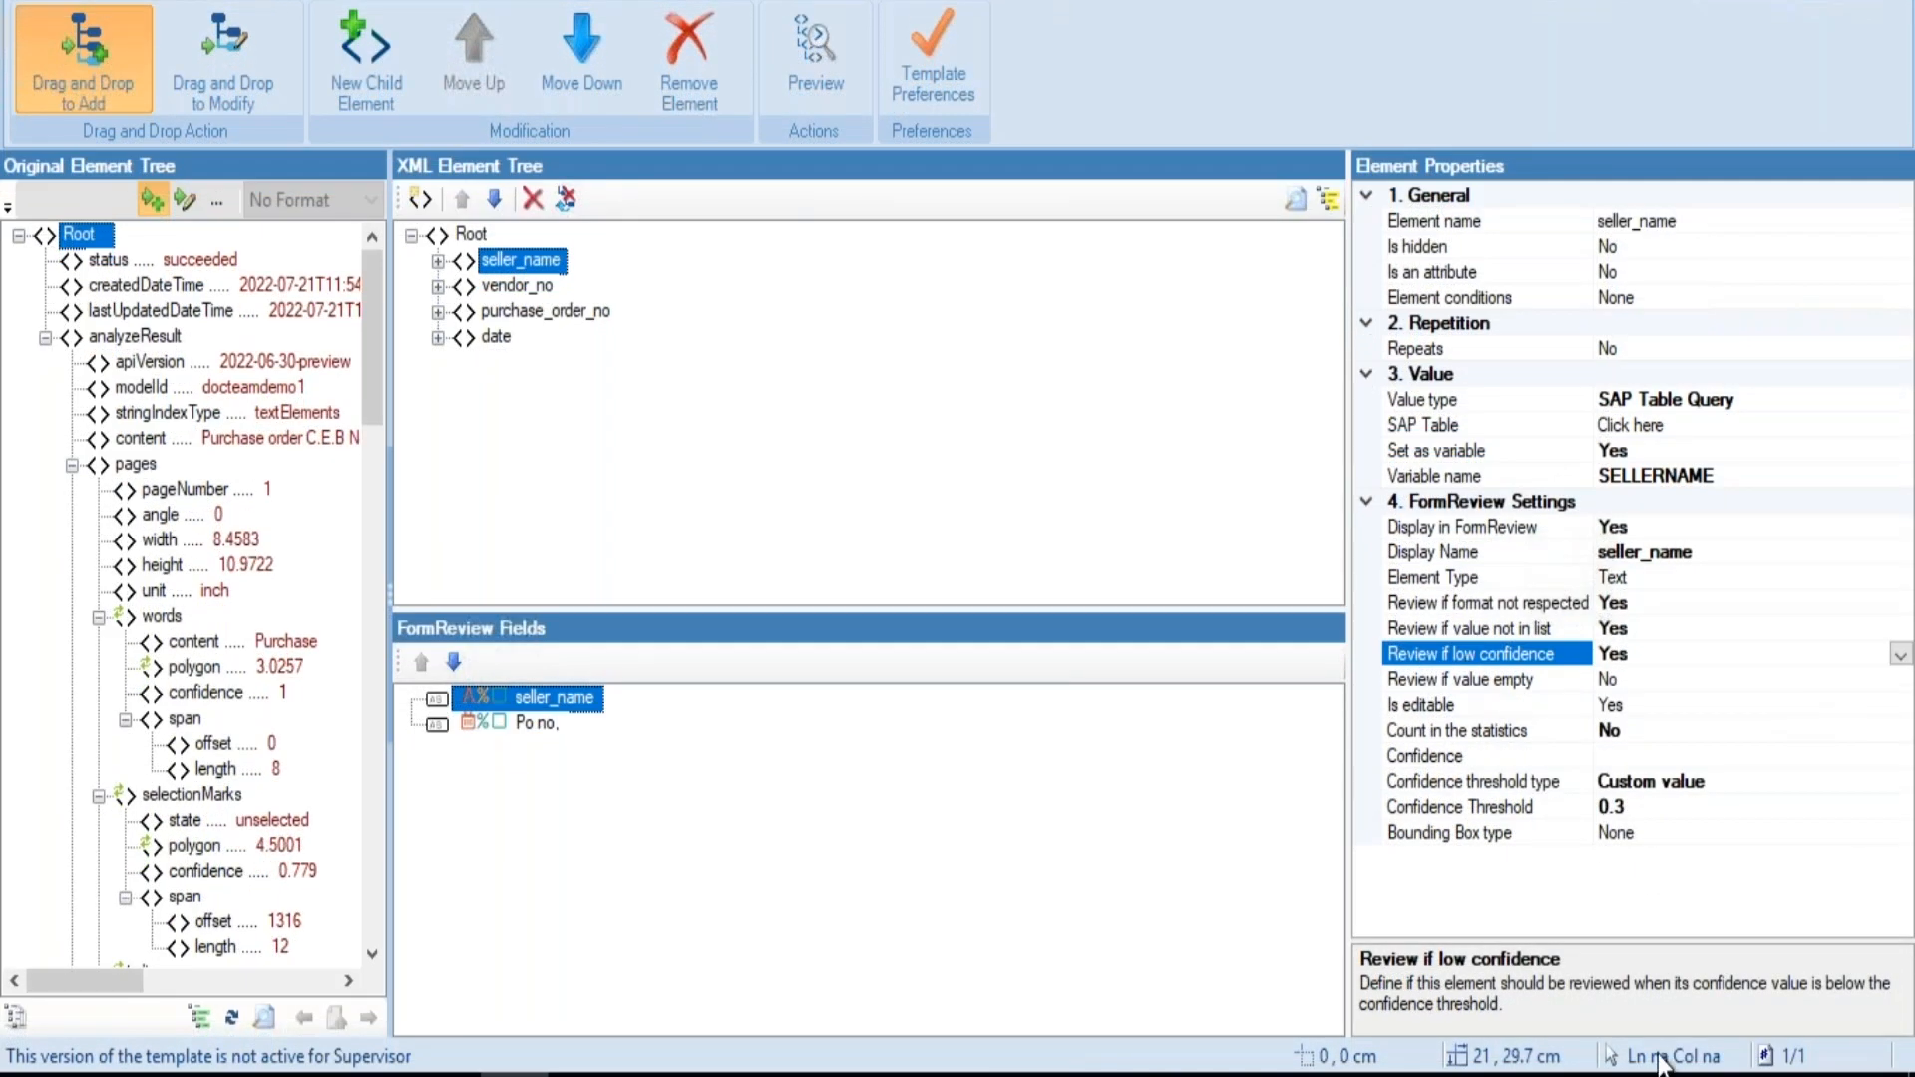
{"action": "left_click", "coordinate": [1901, 655]}
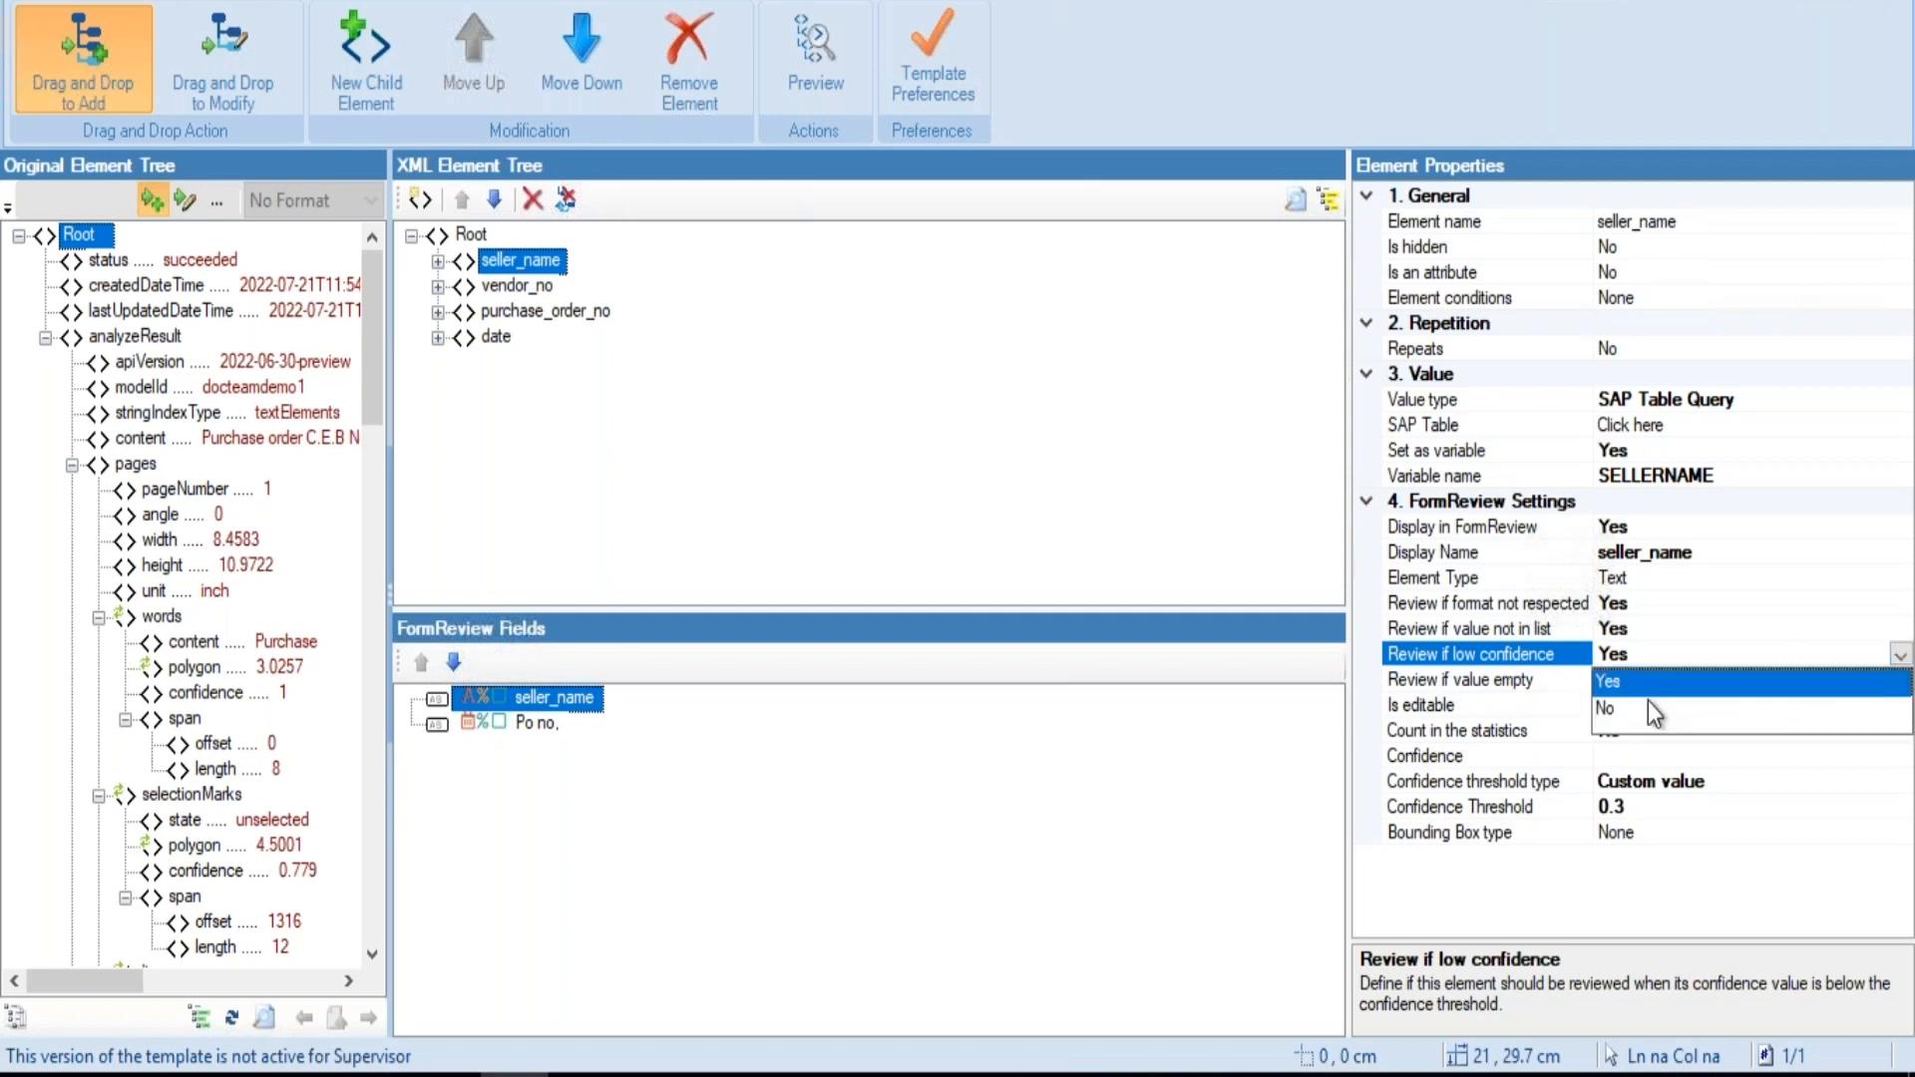
{"action": "left_click", "coordinate": [1621, 693]}
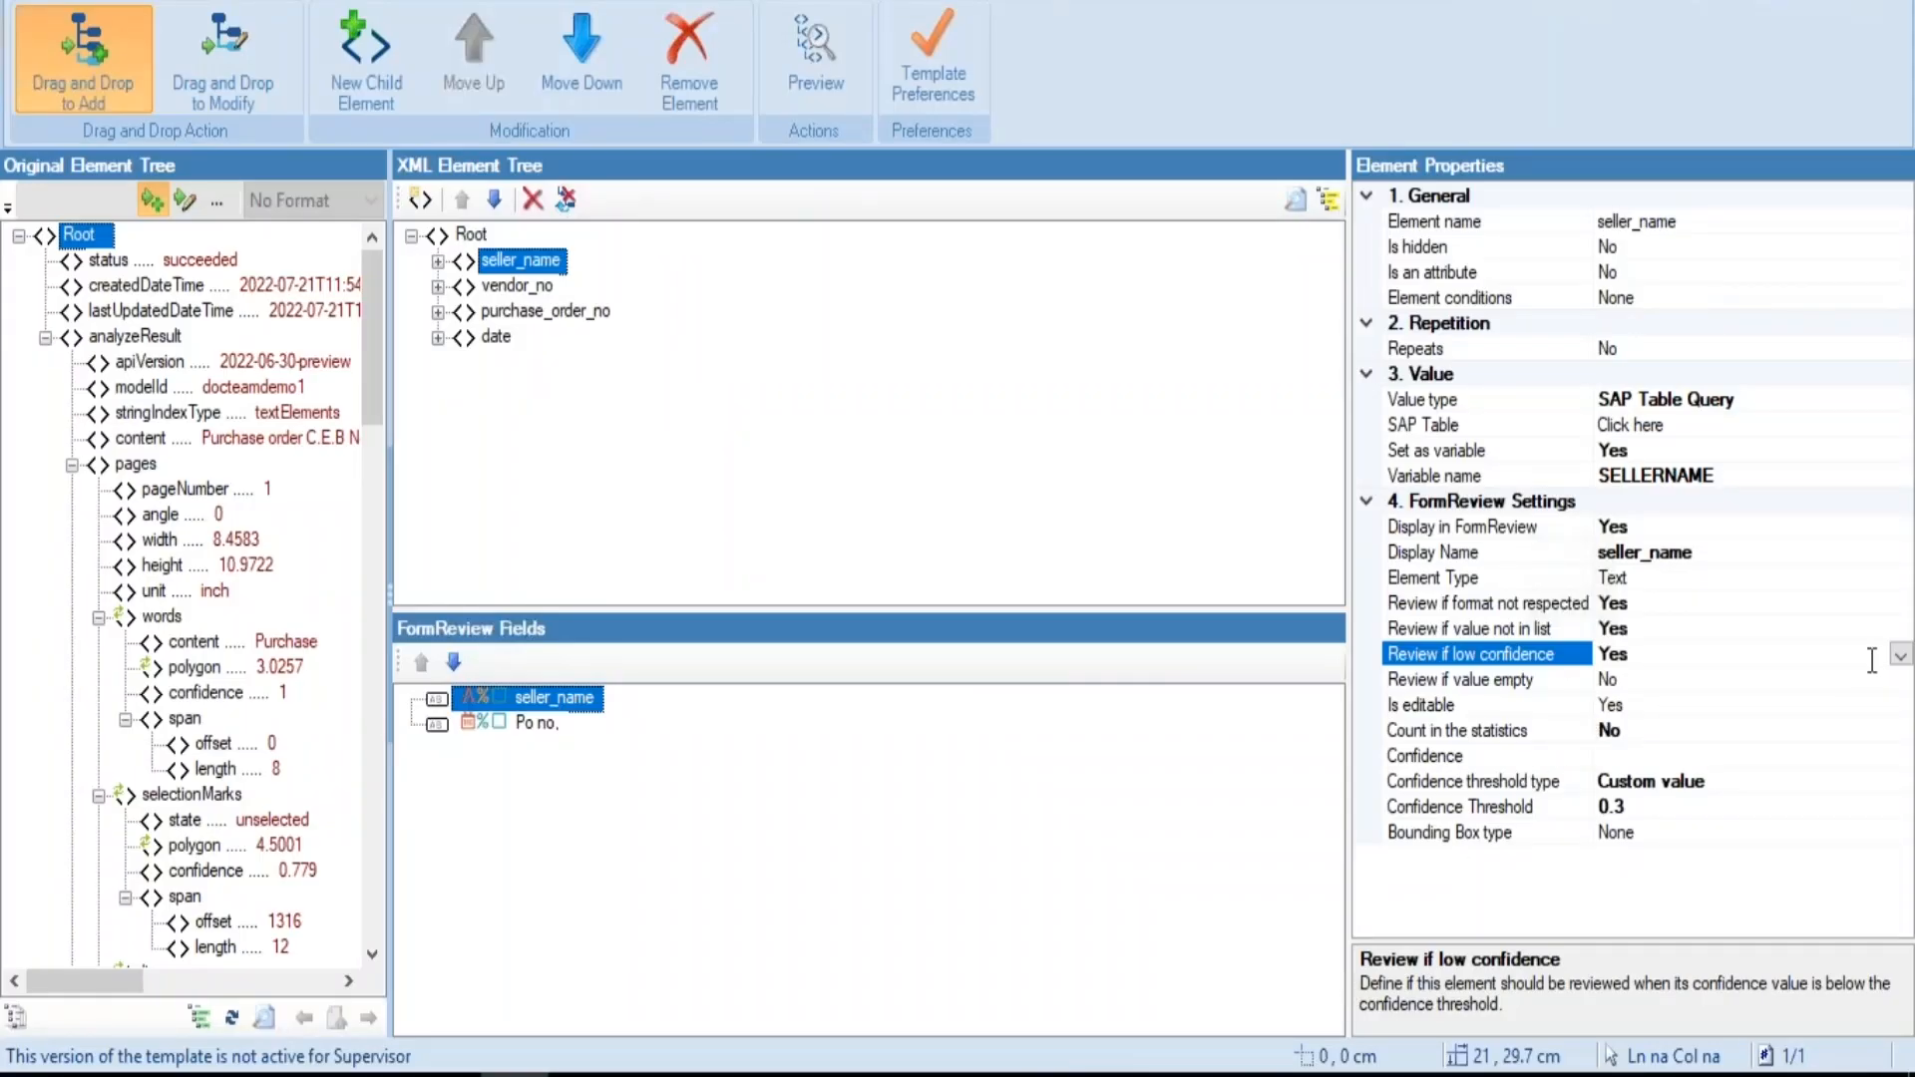
{"action": "left_click", "coordinate": [1641, 654]}
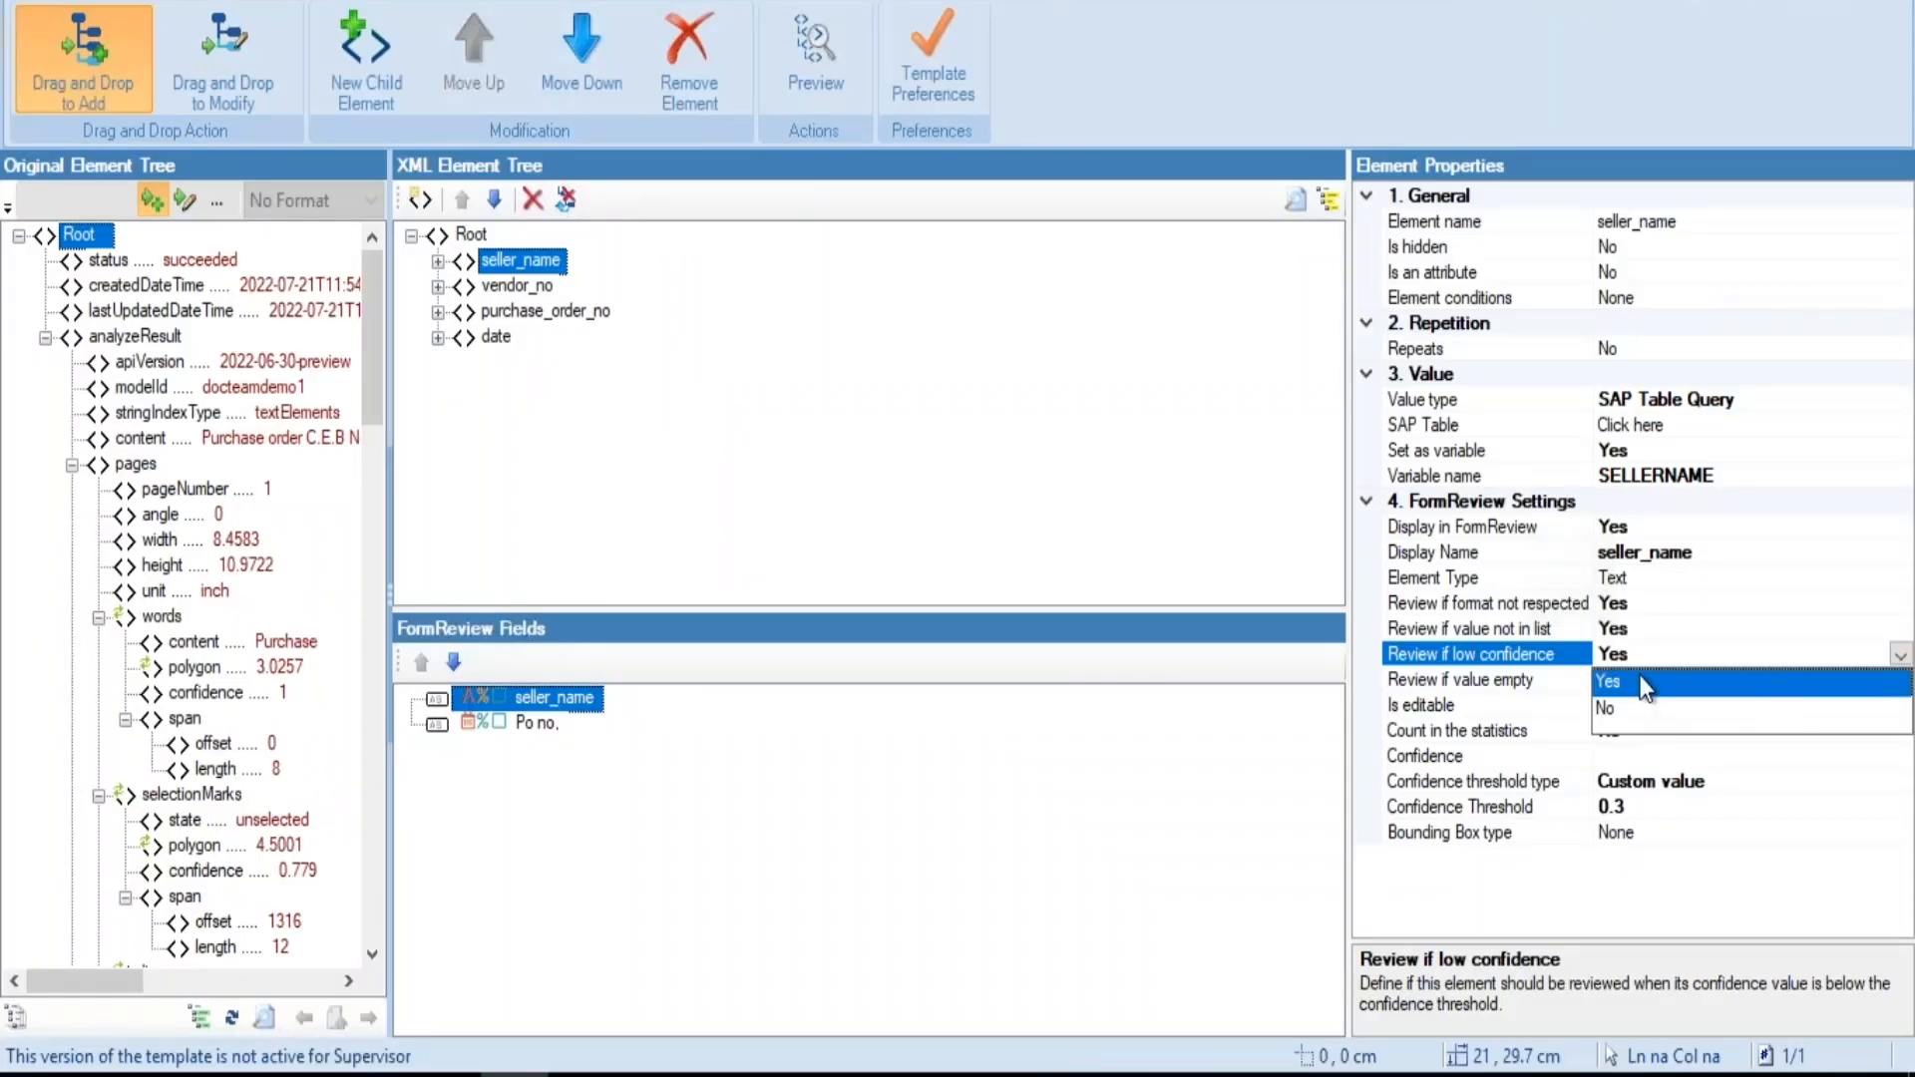
{"action": "left_click", "coordinate": [1618, 708]}
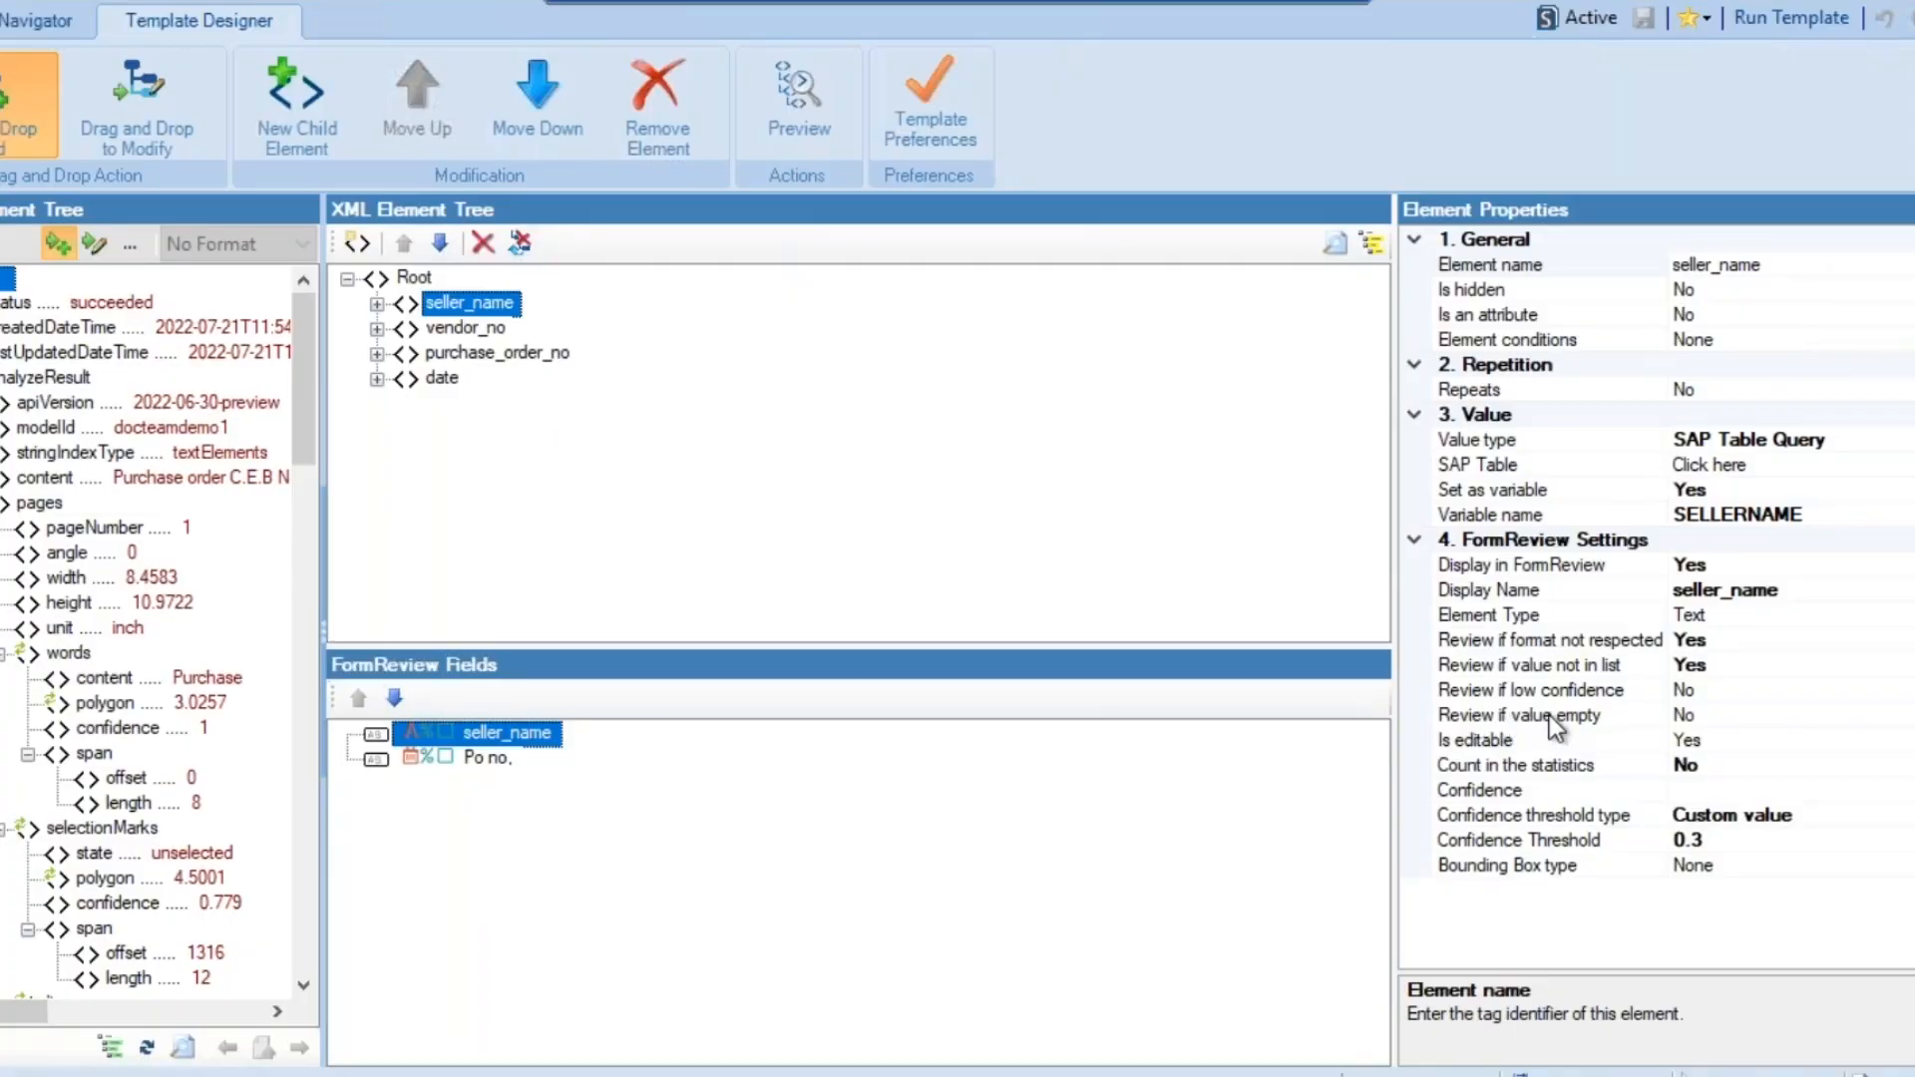
Keep the empty-value review option of seller_name and purchase_order_no at No, and validate the document with PO no. left empty
{"action": "left_click", "coordinate": [1726, 719]}
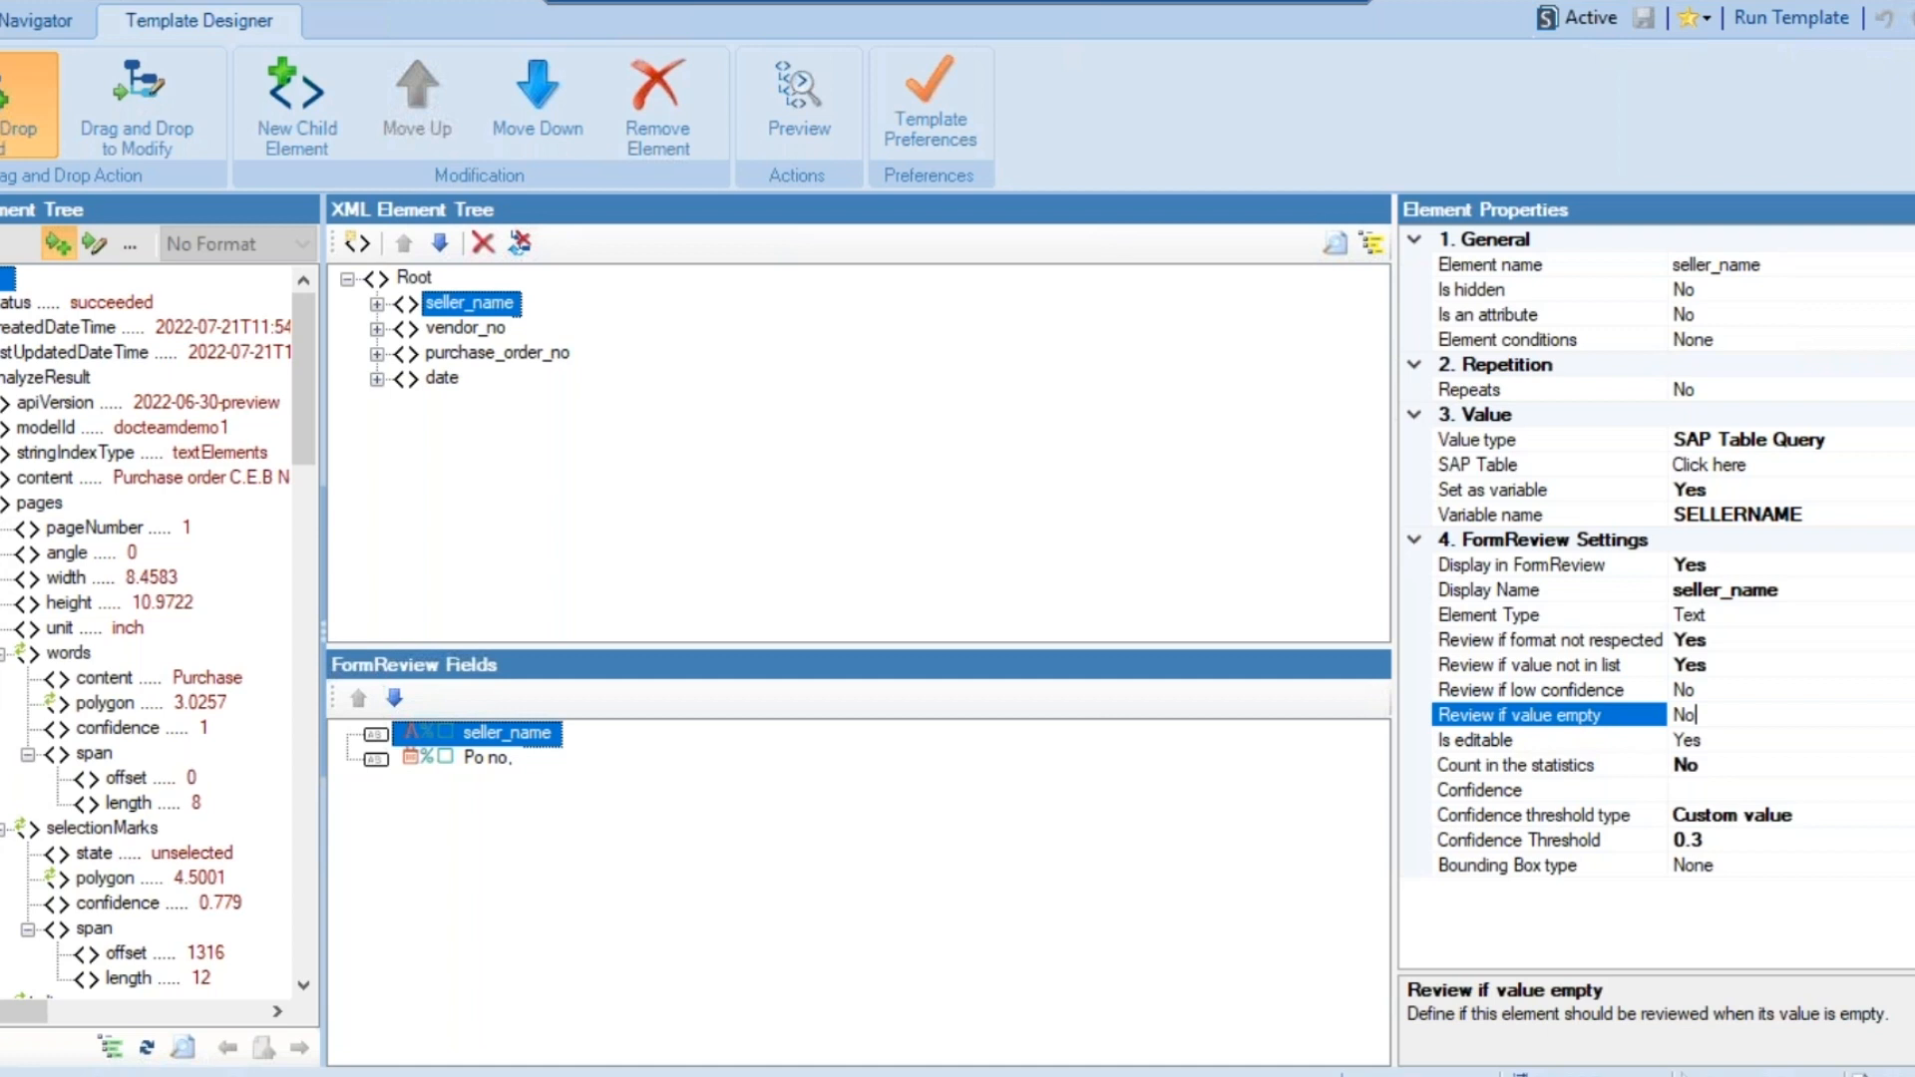
{"action": "left_click", "coordinate": [525, 353]}
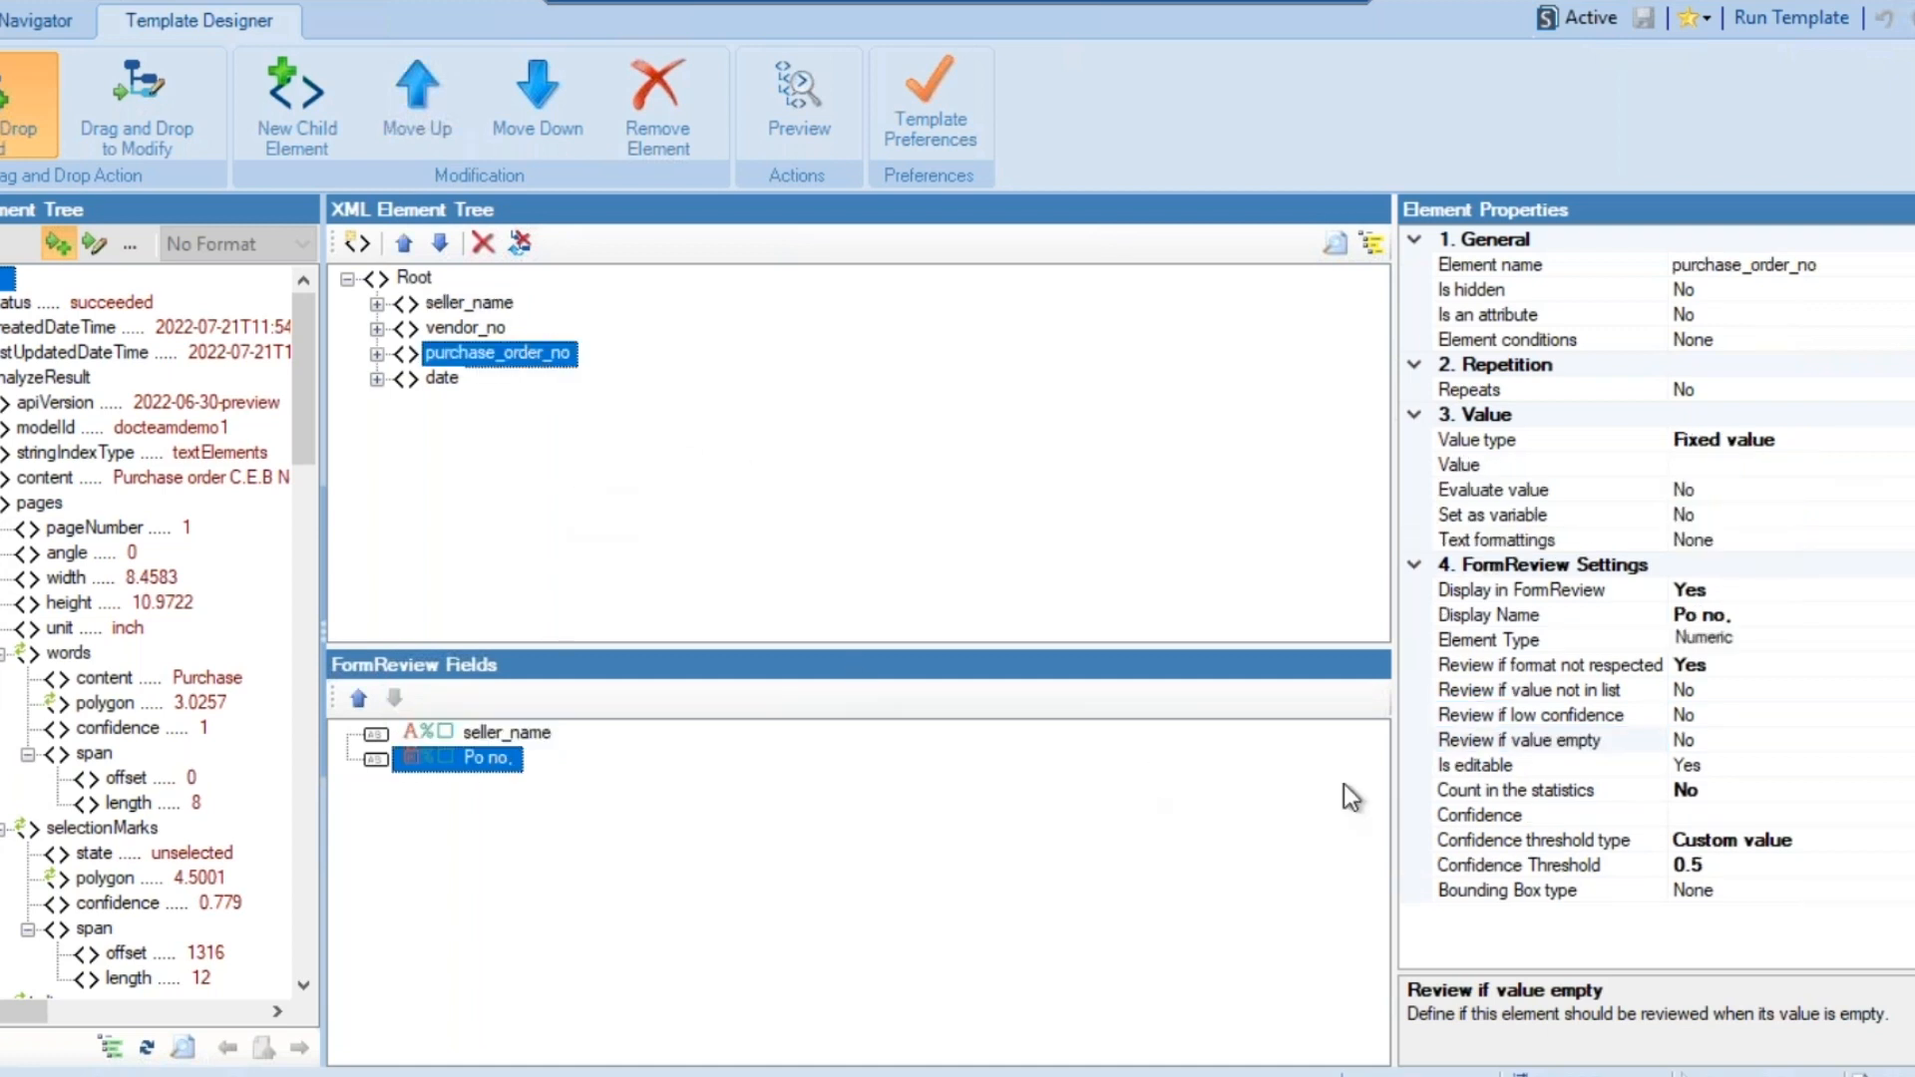
{"action": "left_click", "coordinate": [1458, 745]}
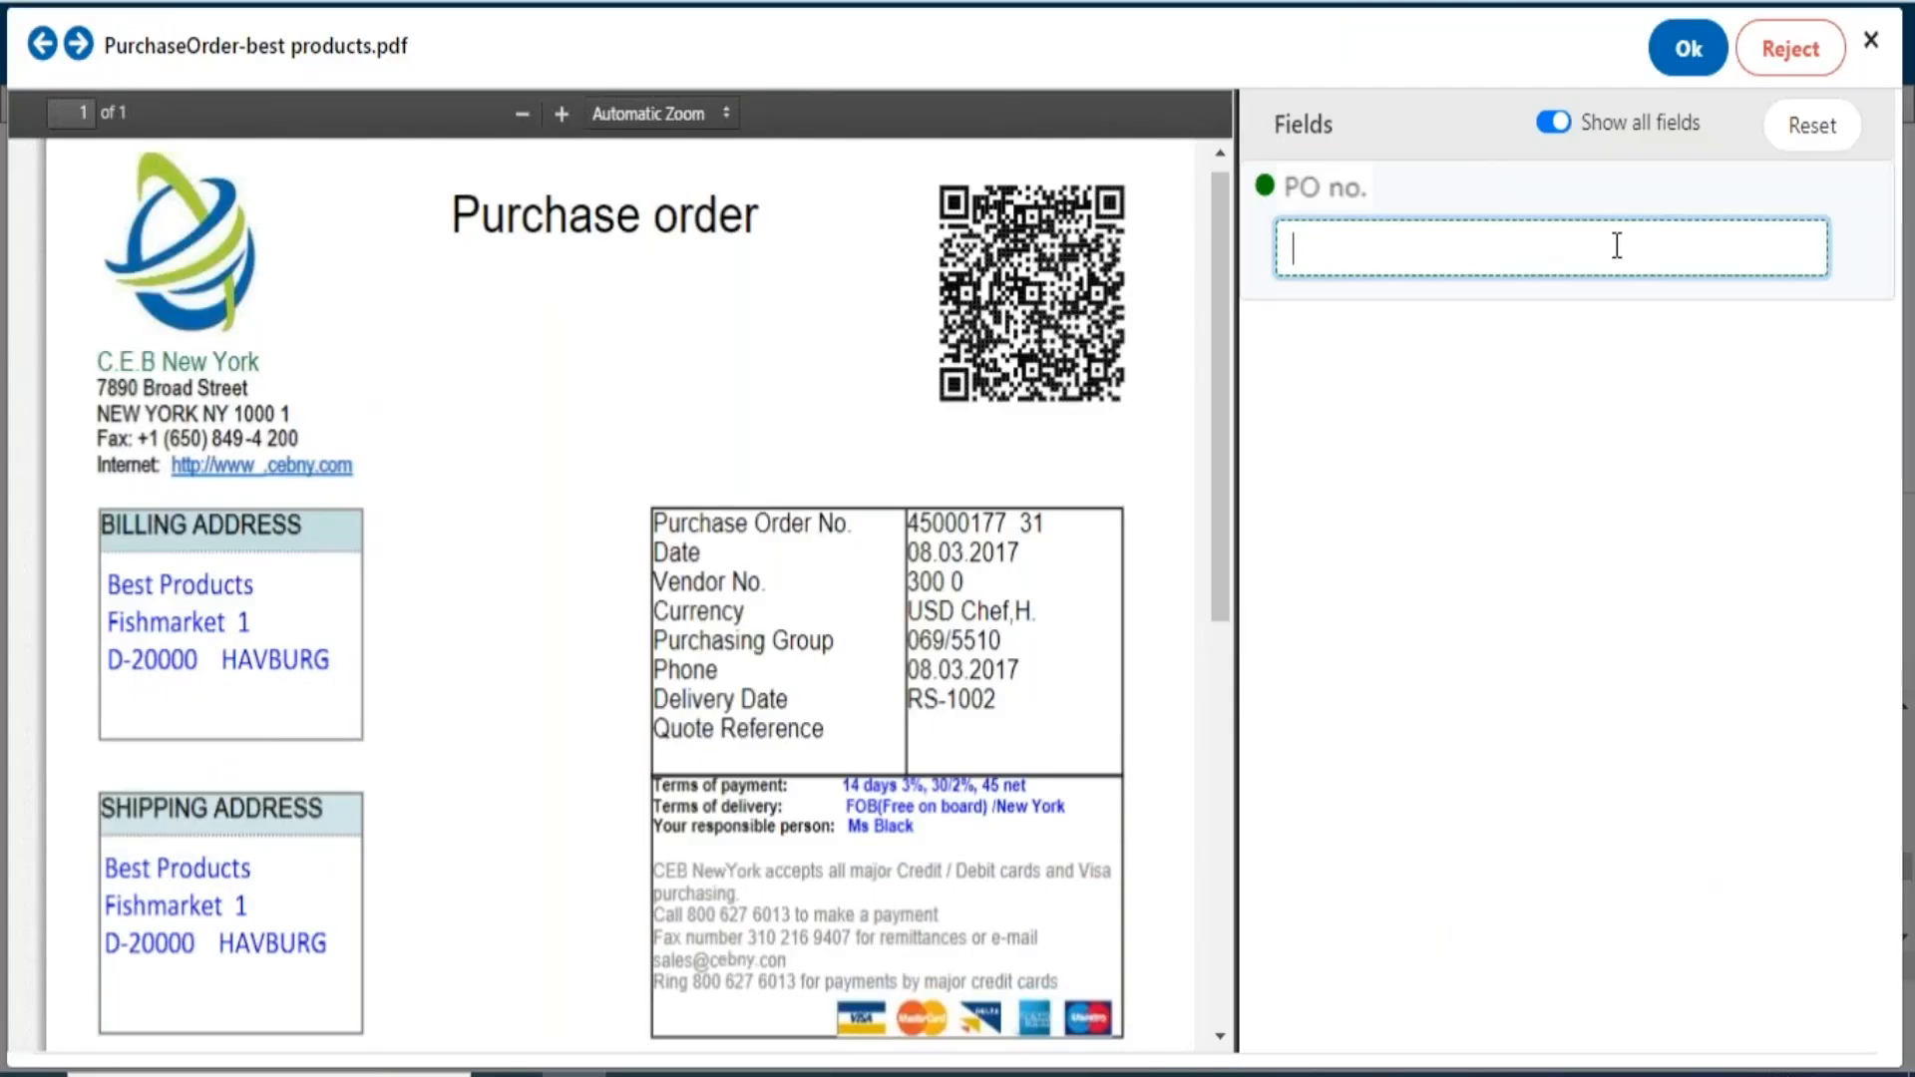
{"action": "left_click", "coordinate": [1693, 52]}
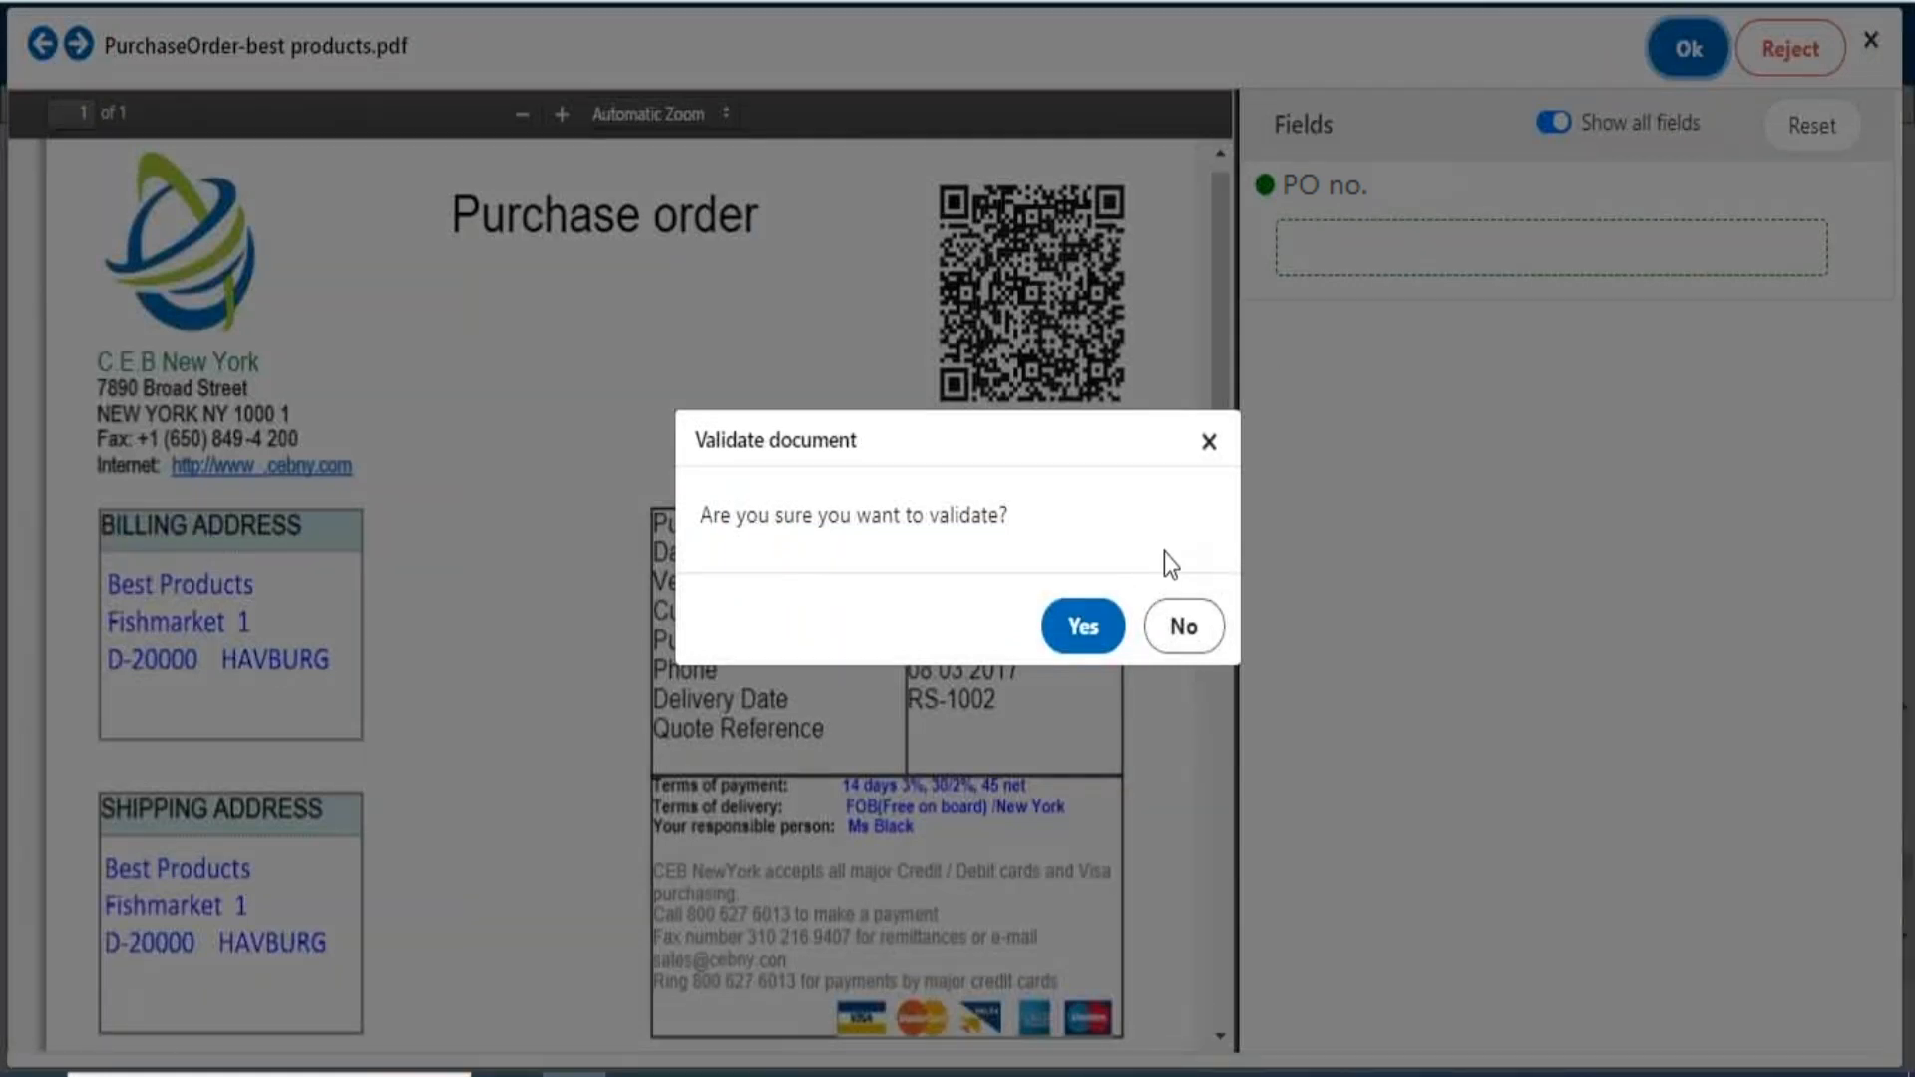
{"action": "left_click", "coordinate": [1084, 634]}
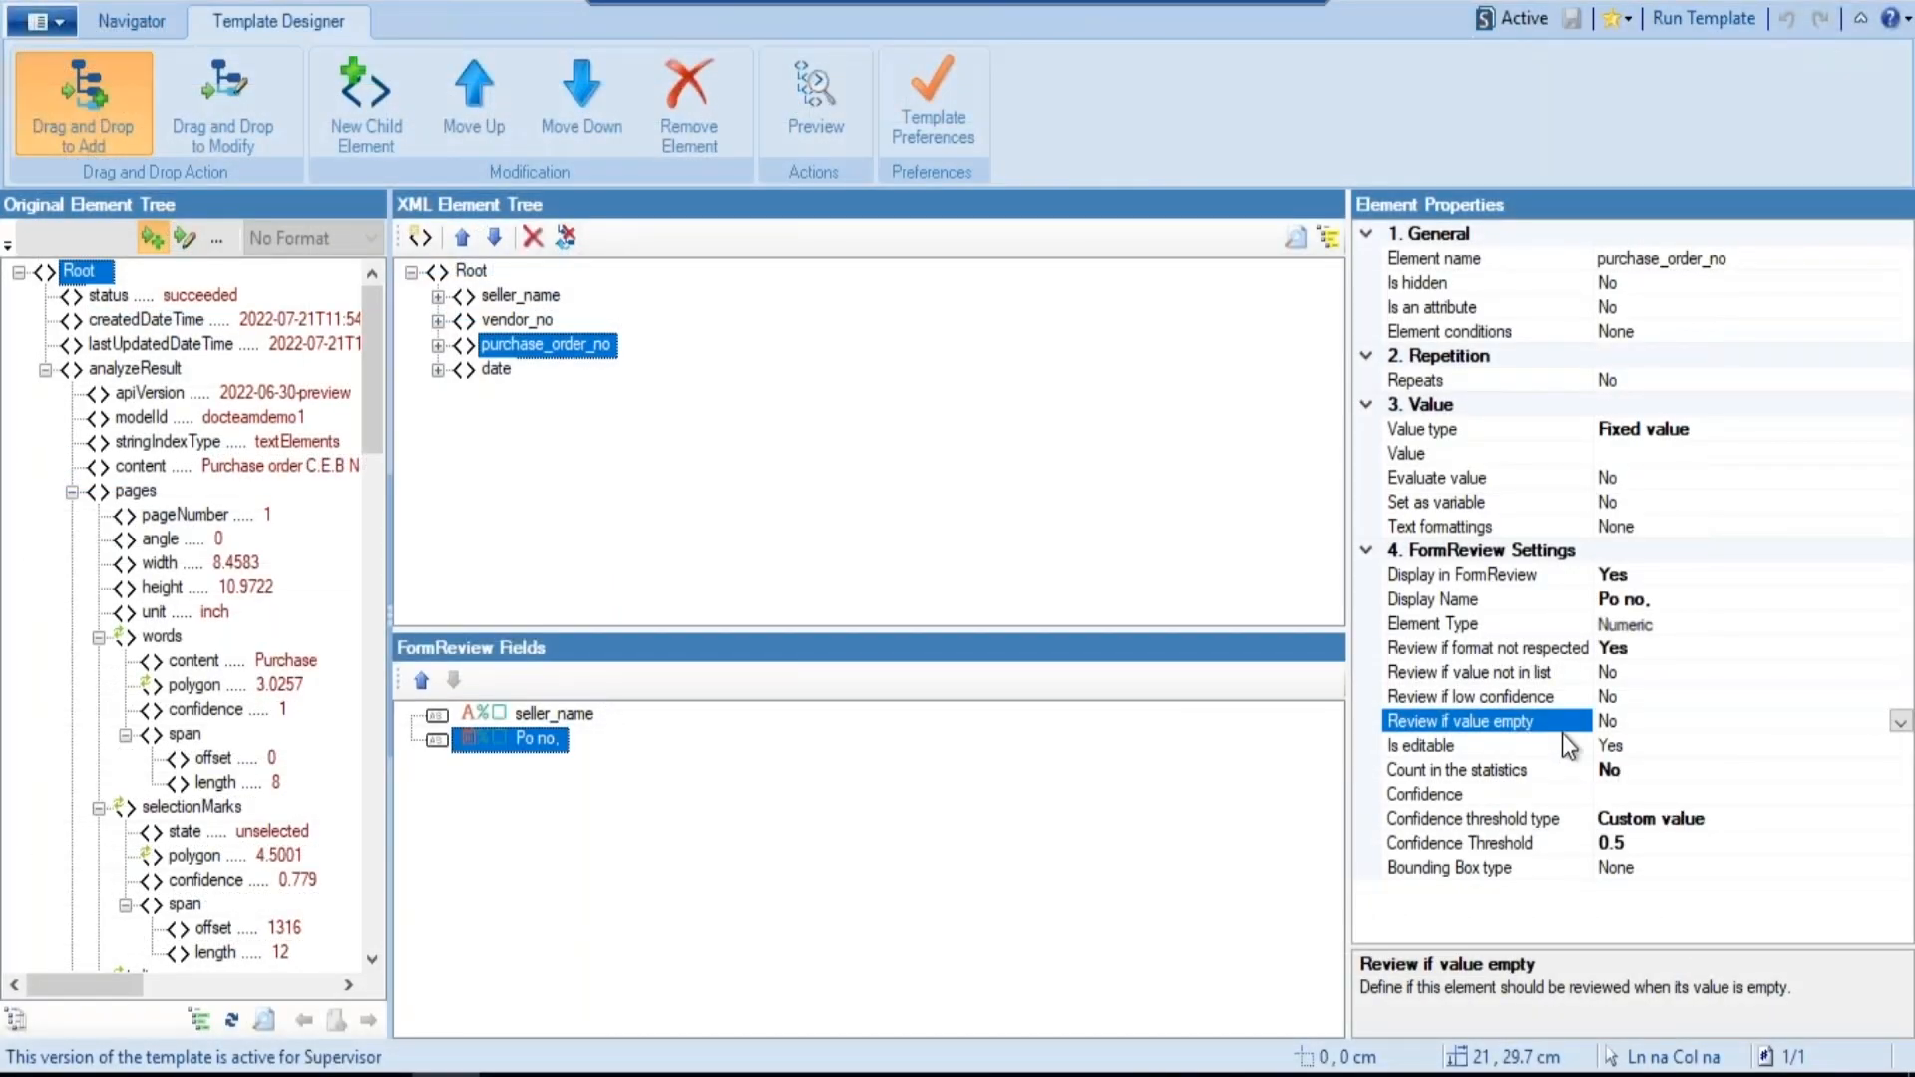
Set the empty-value review option of purchase_order_no to Yes, and validate the document with PO no. still empty
{"action": "left_click", "coordinate": [1901, 723]}
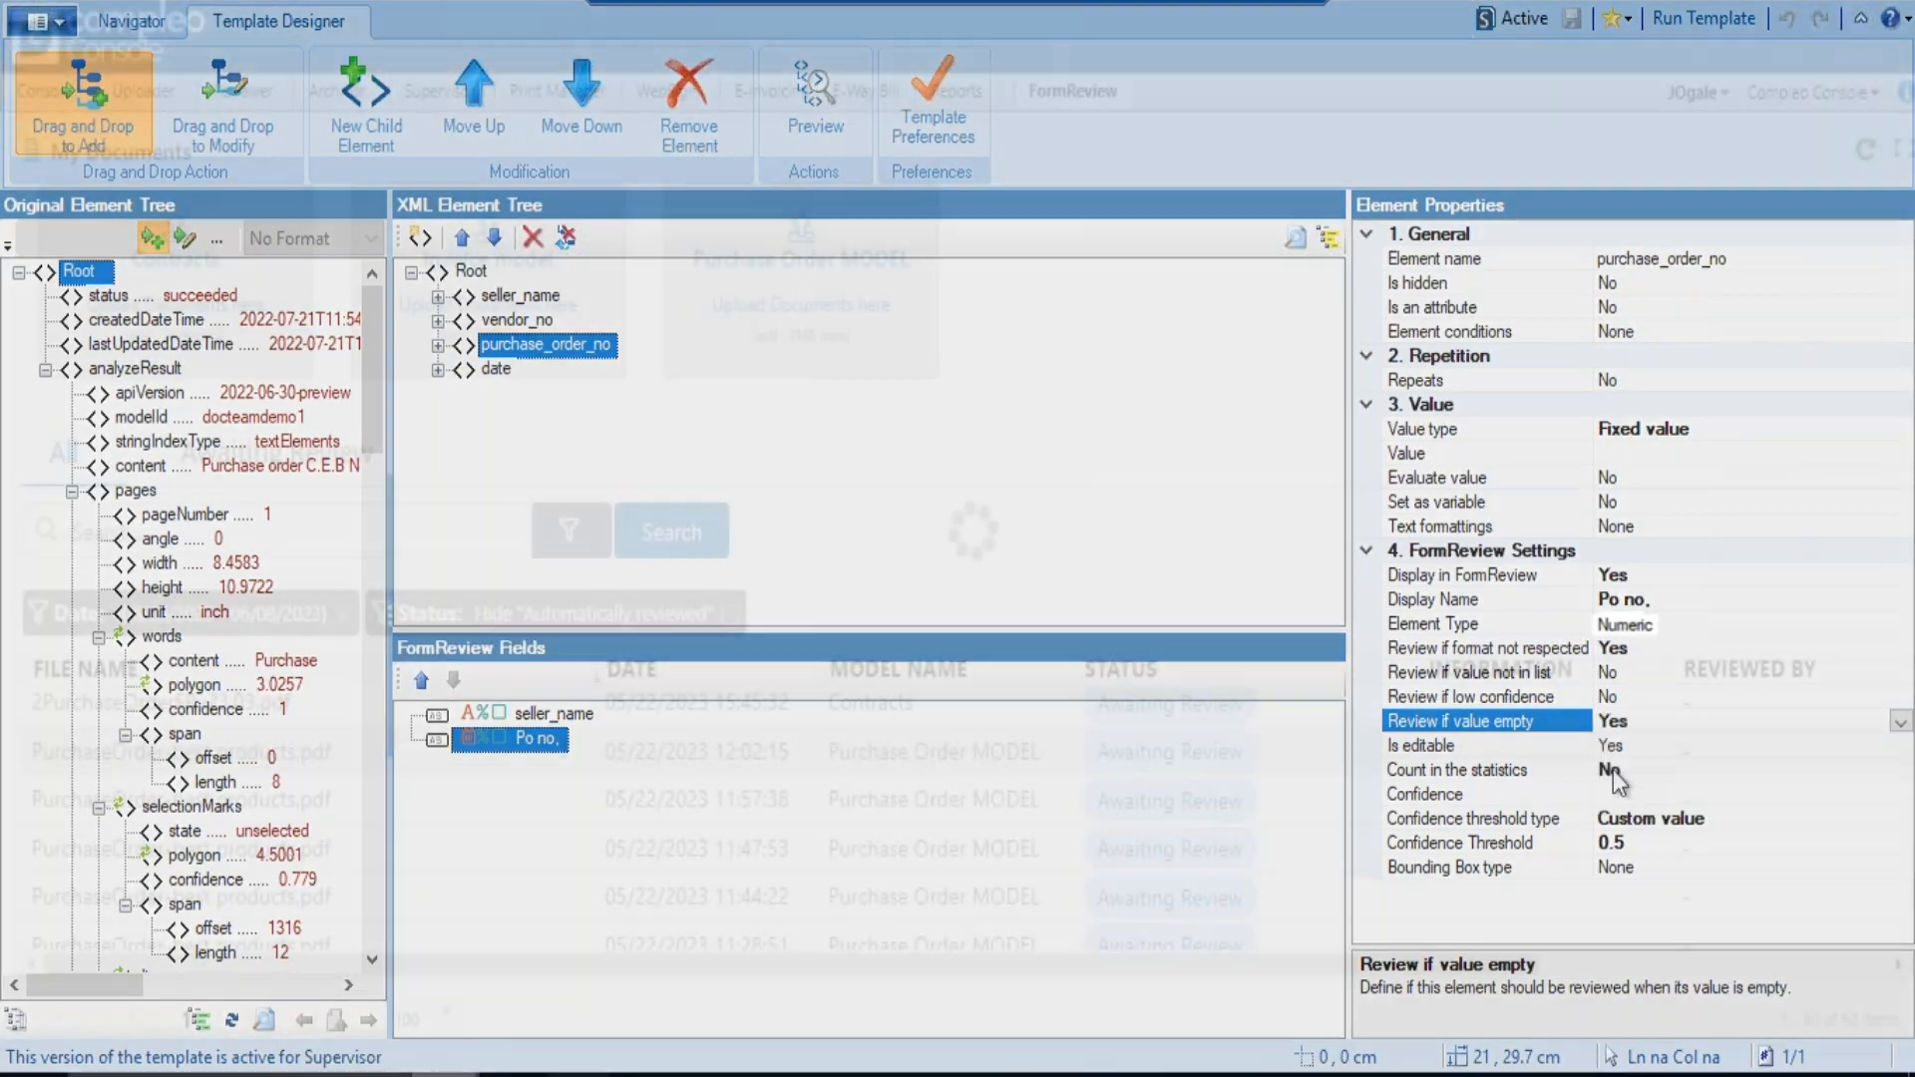
{"action": "left_click", "coordinate": [1613, 771]}
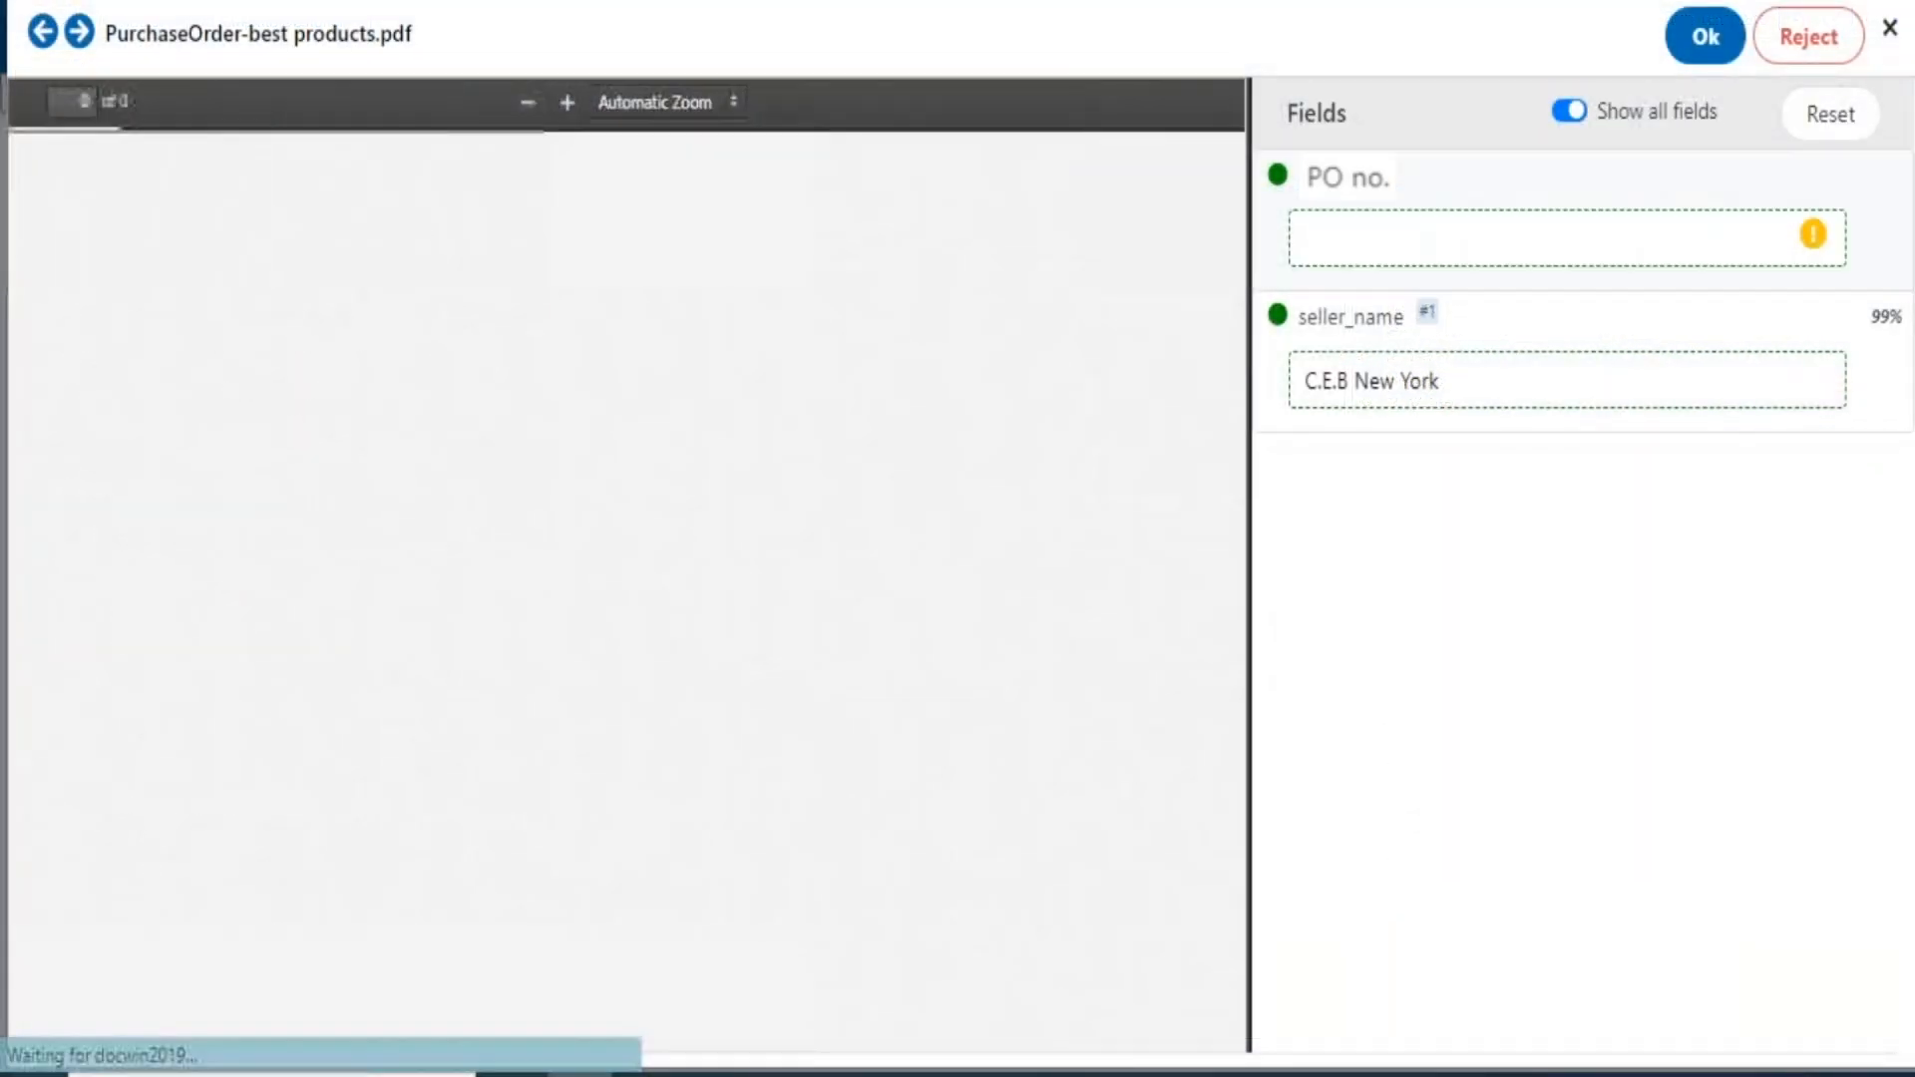
{"action": "mouse_move", "coordinate": [1811, 248]}
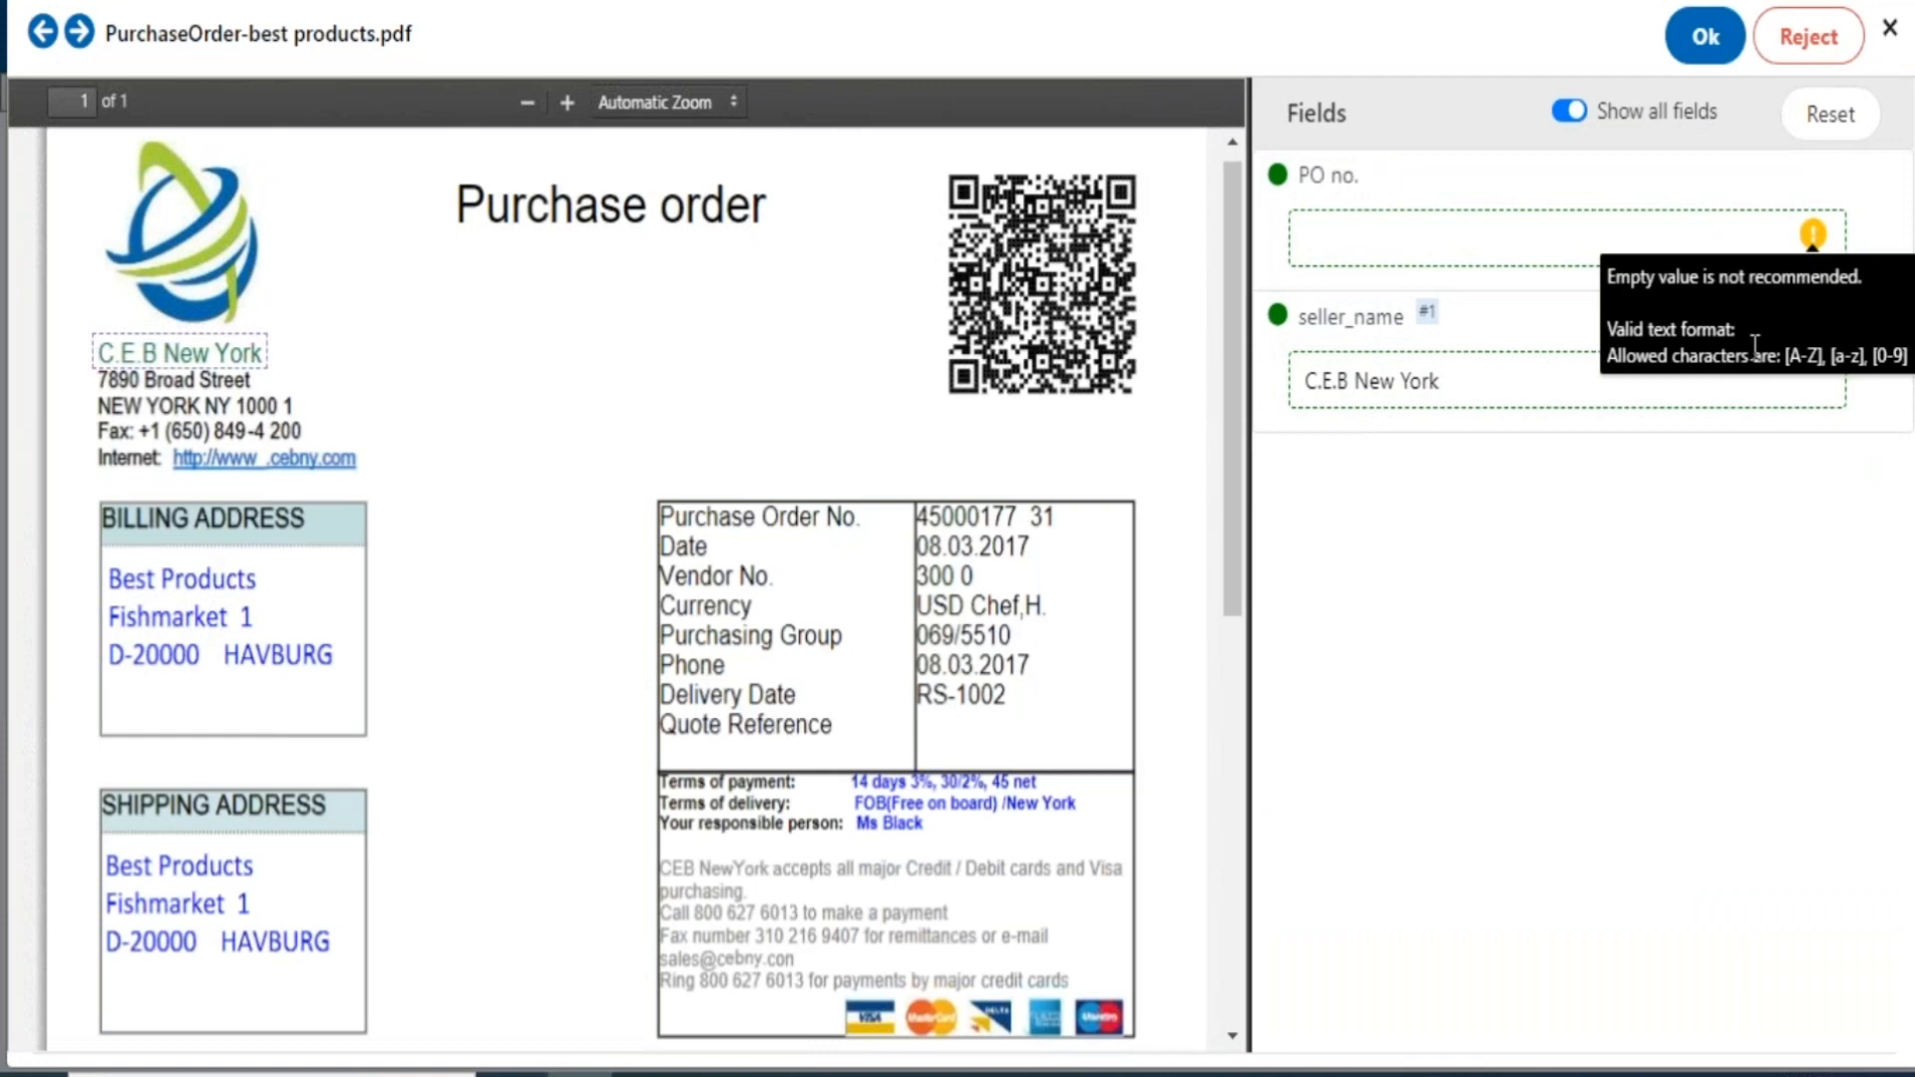
{"action": "left_click", "coordinate": [1708, 40]}
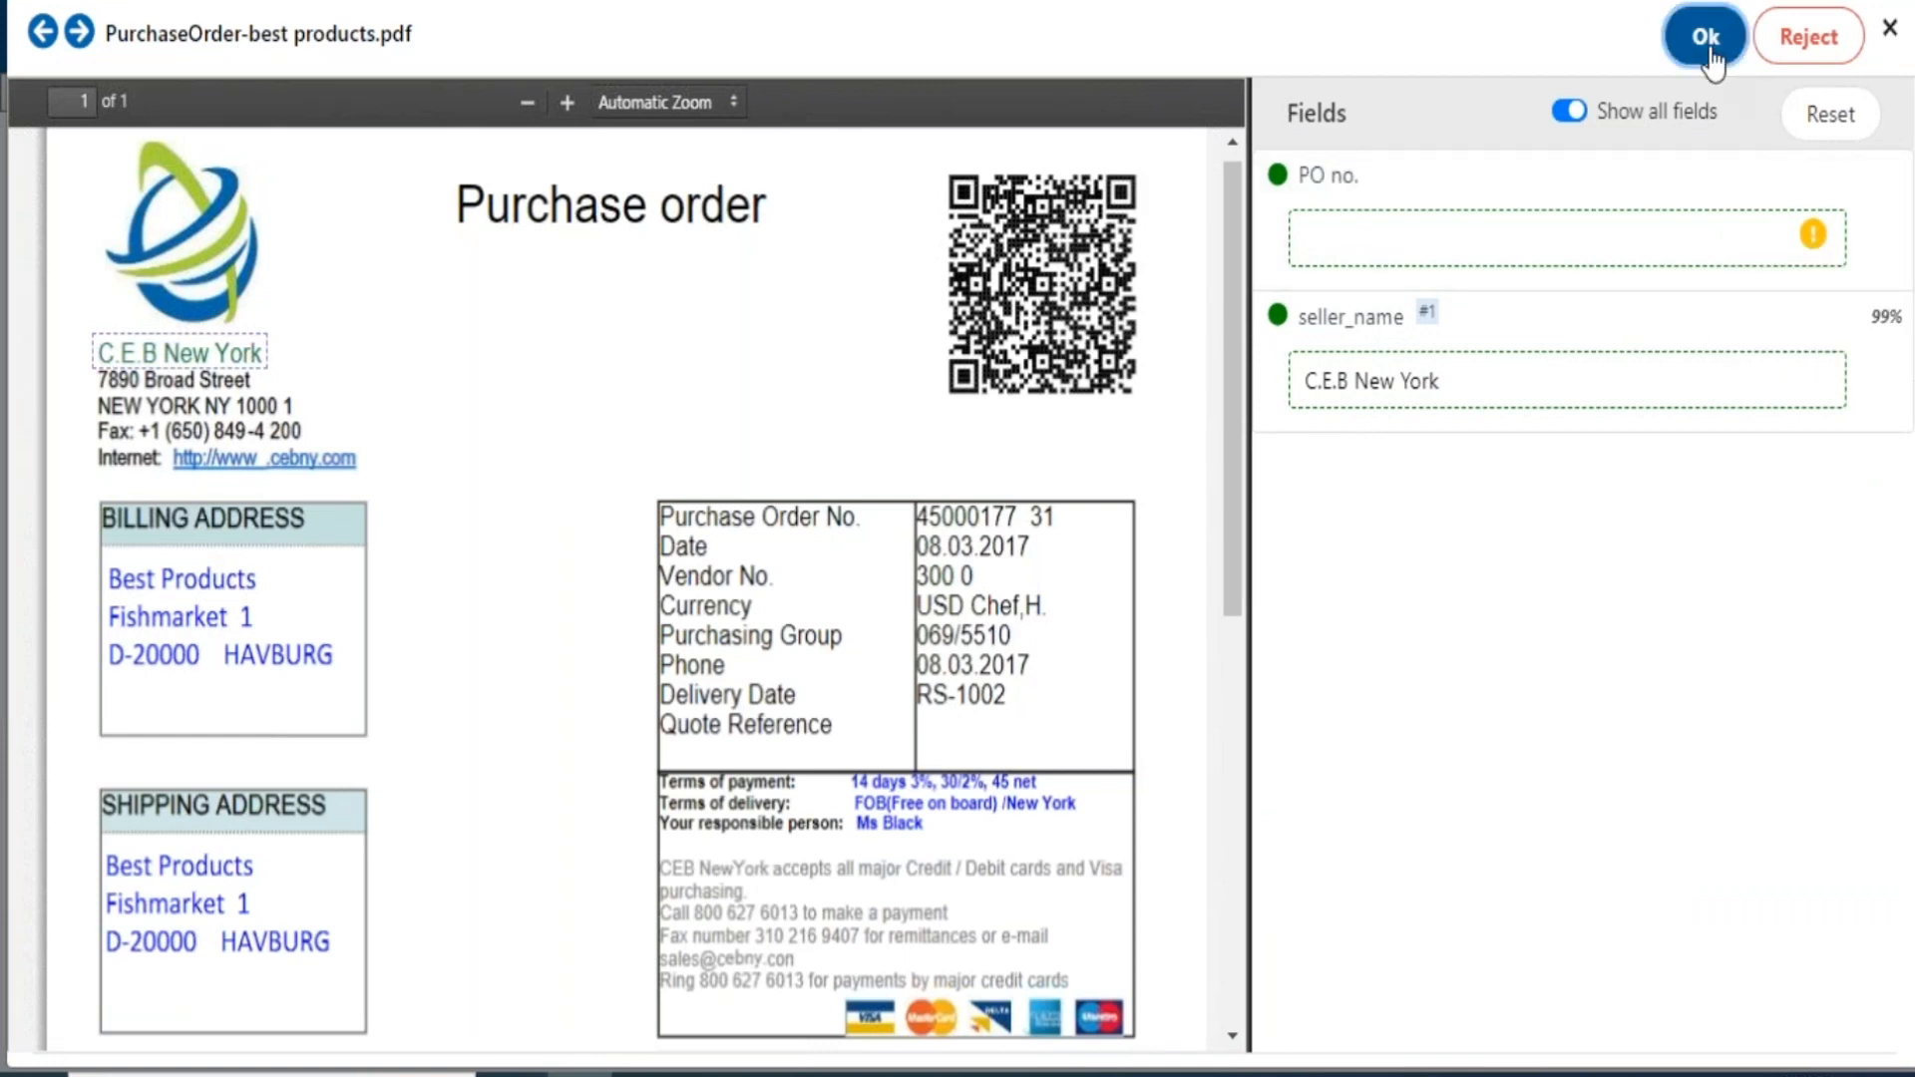
{"action": "left_click", "coordinate": [1093, 621]}
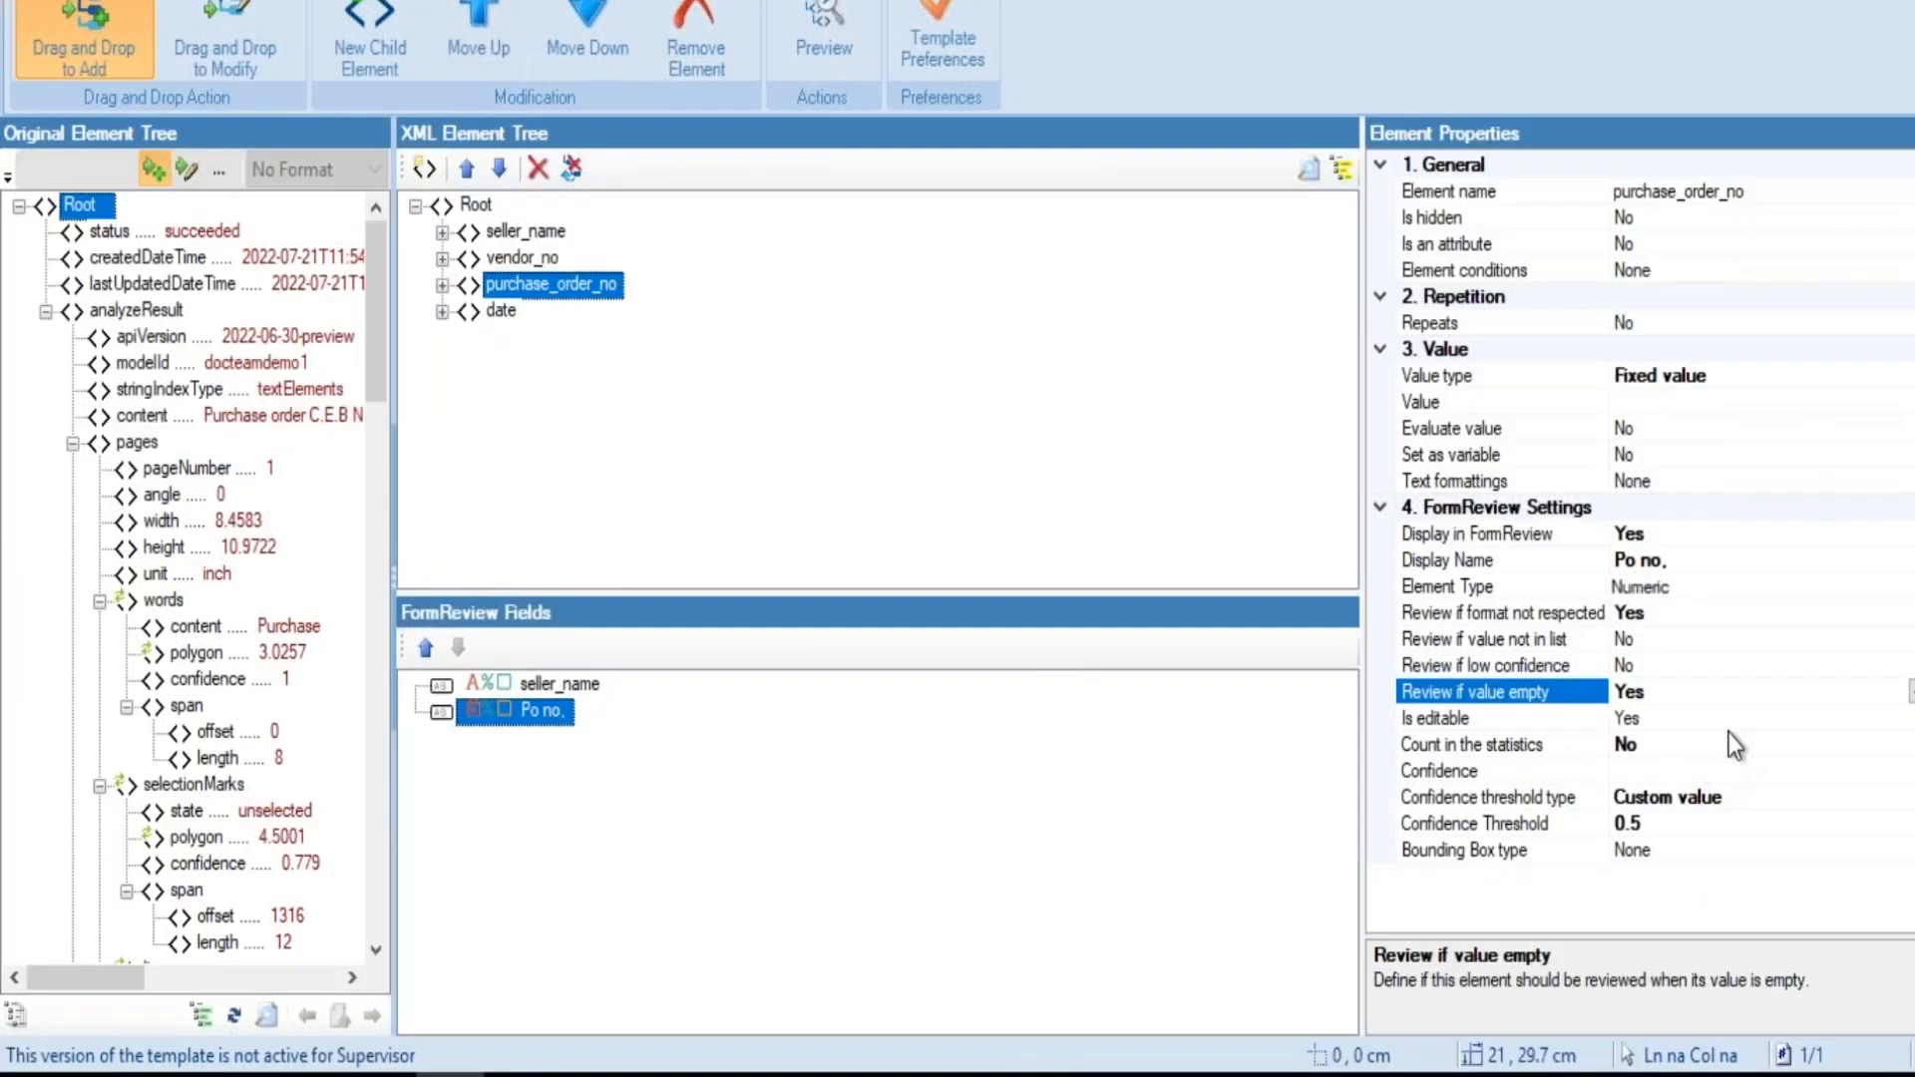
Set the empty-value review option of purchase_order_no to Yes (empty value forbidden)
{"action": "left_click", "coordinate": [1909, 691]}
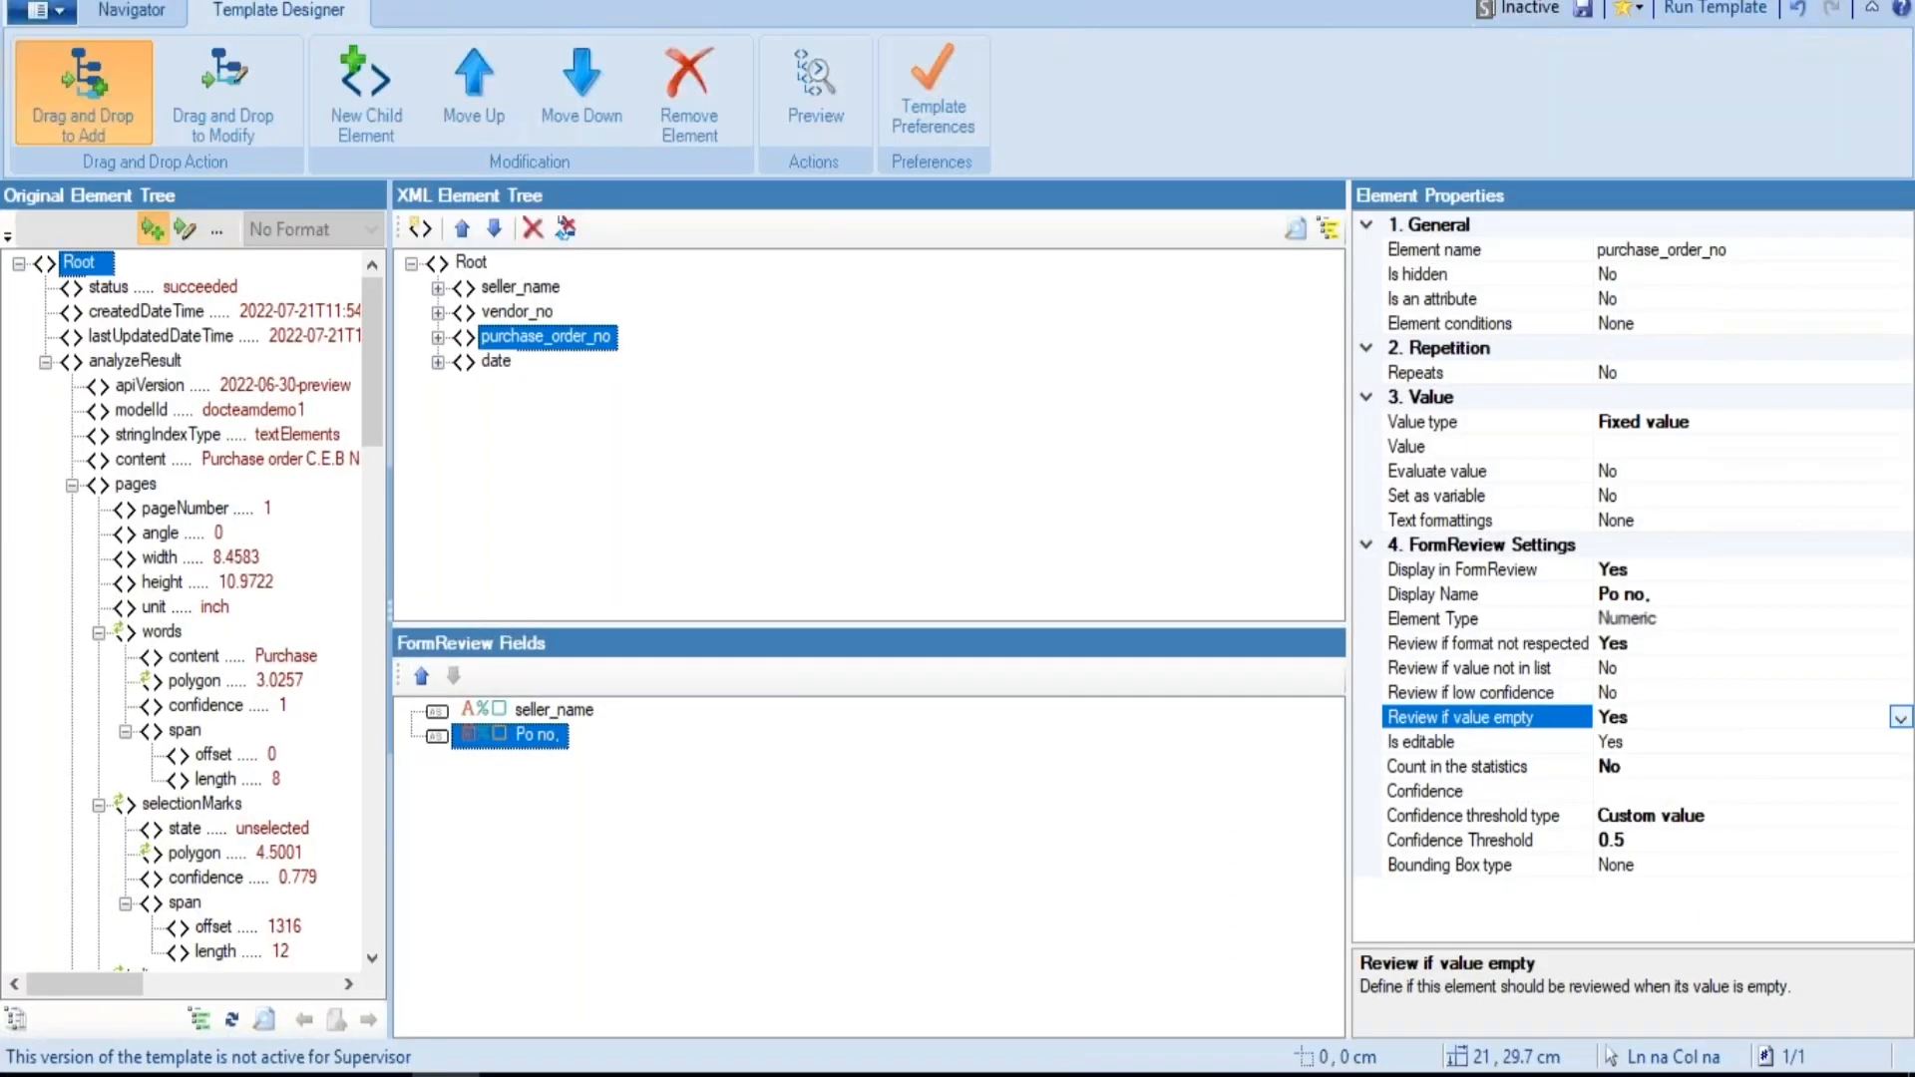
{"action": "left_click", "coordinate": [1901, 717]}
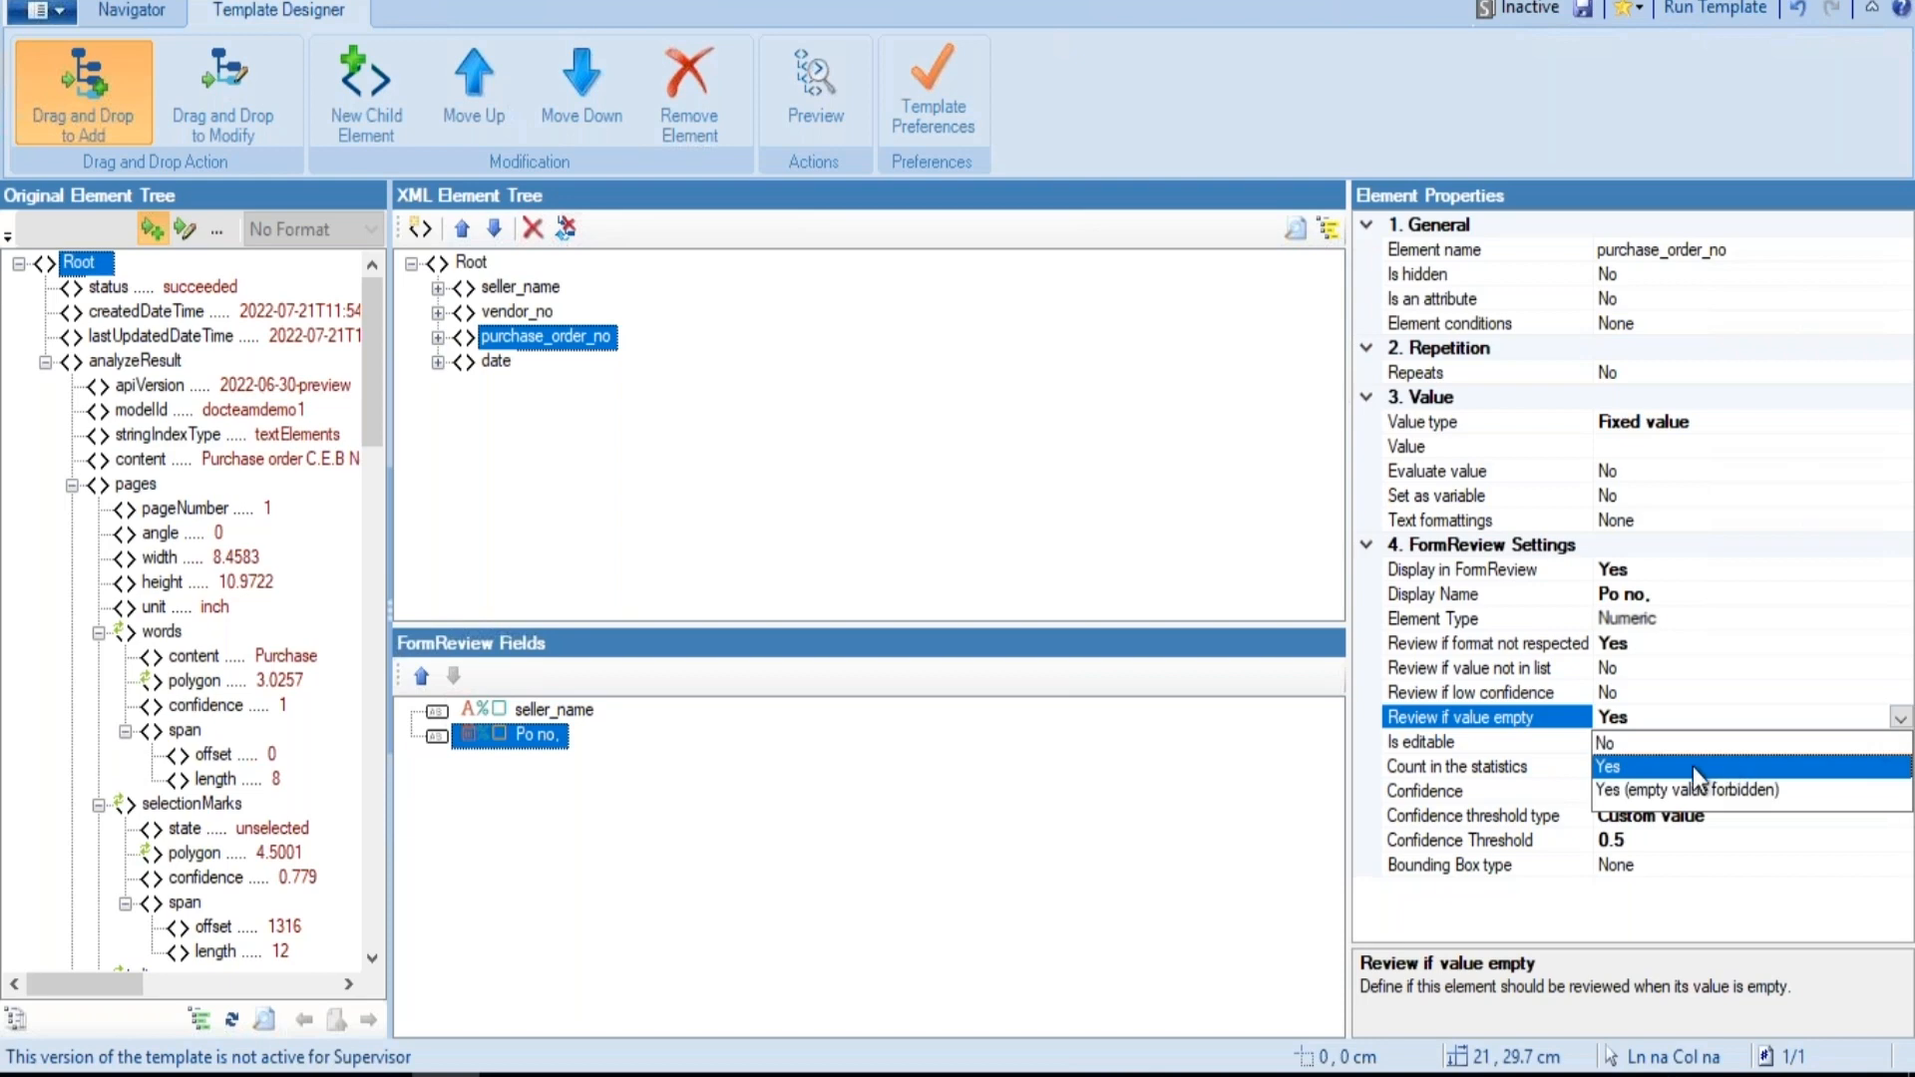
{"action": "left_click", "coordinate": [1652, 791]}
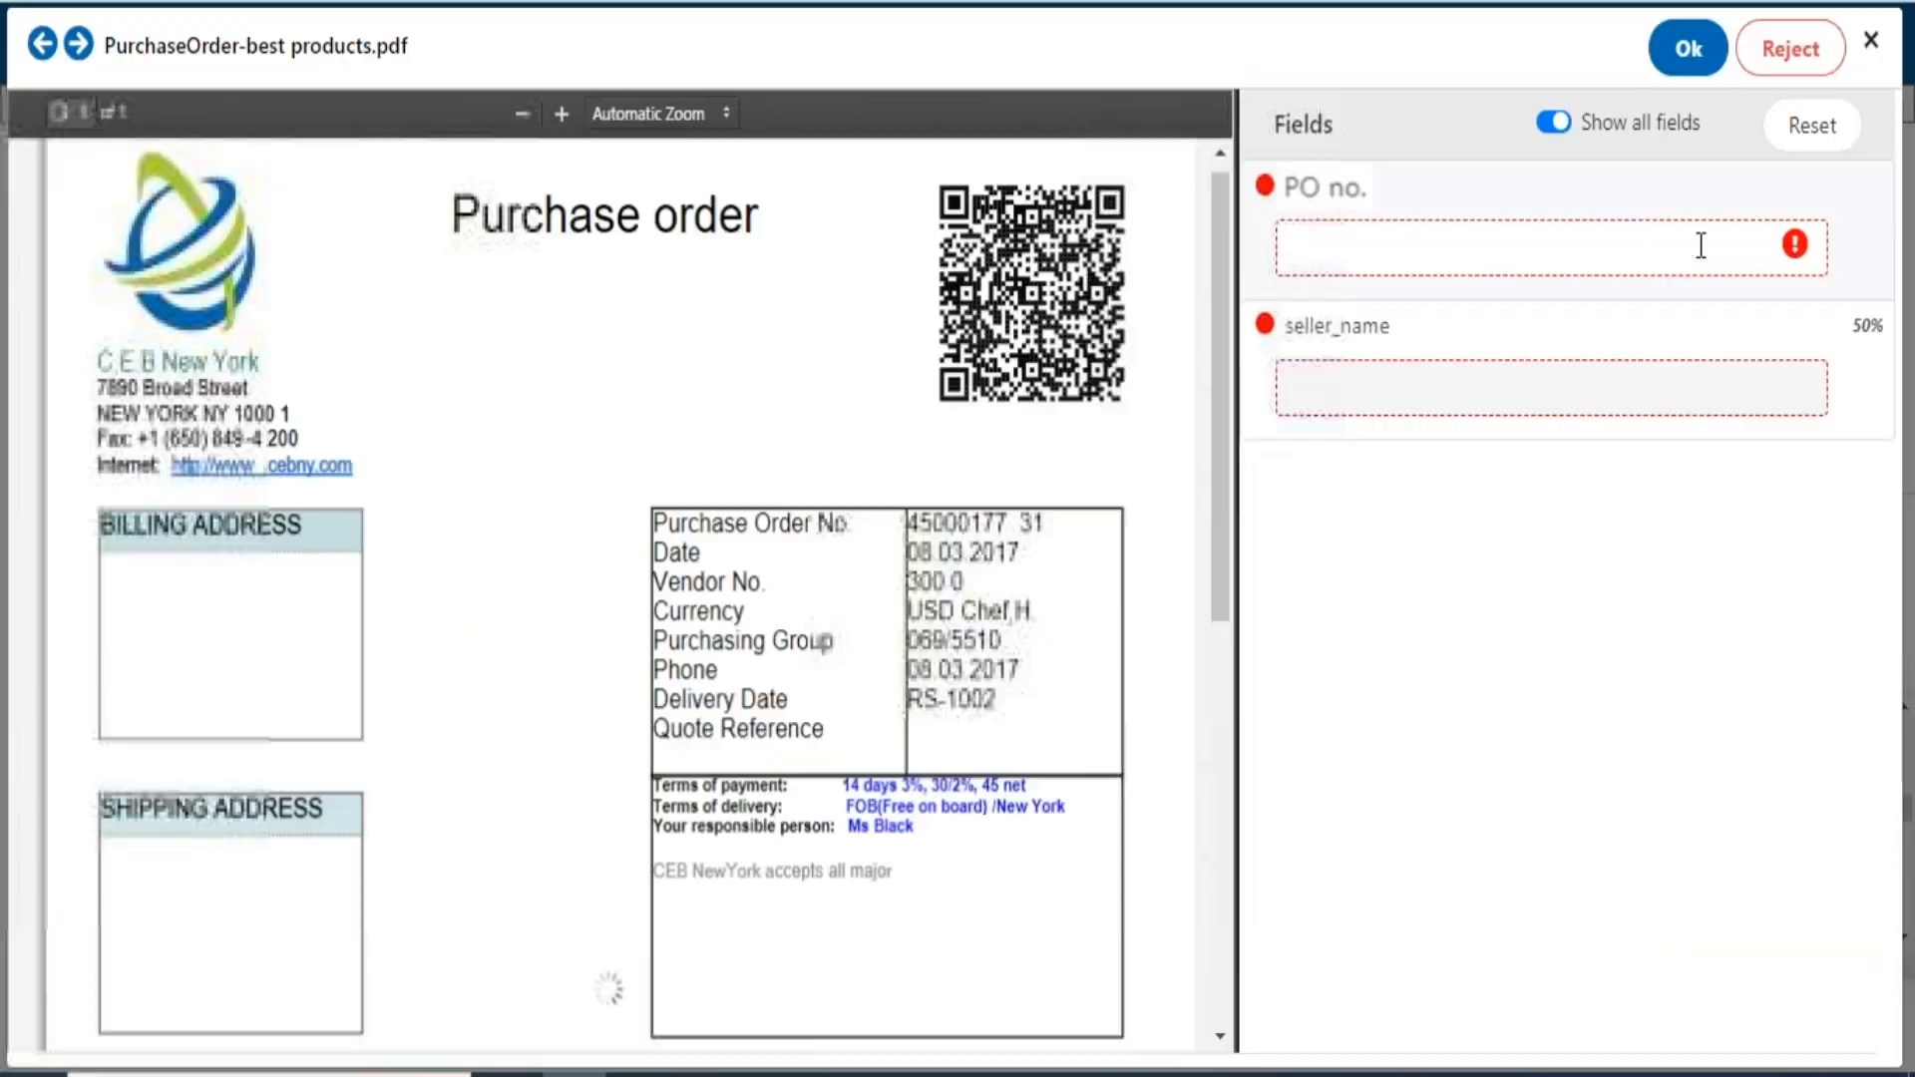
Try to validate the document with PO no. empty, and start filling in the purchase order number in that field
{"action": "mouse_move", "coordinate": [1793, 250]}
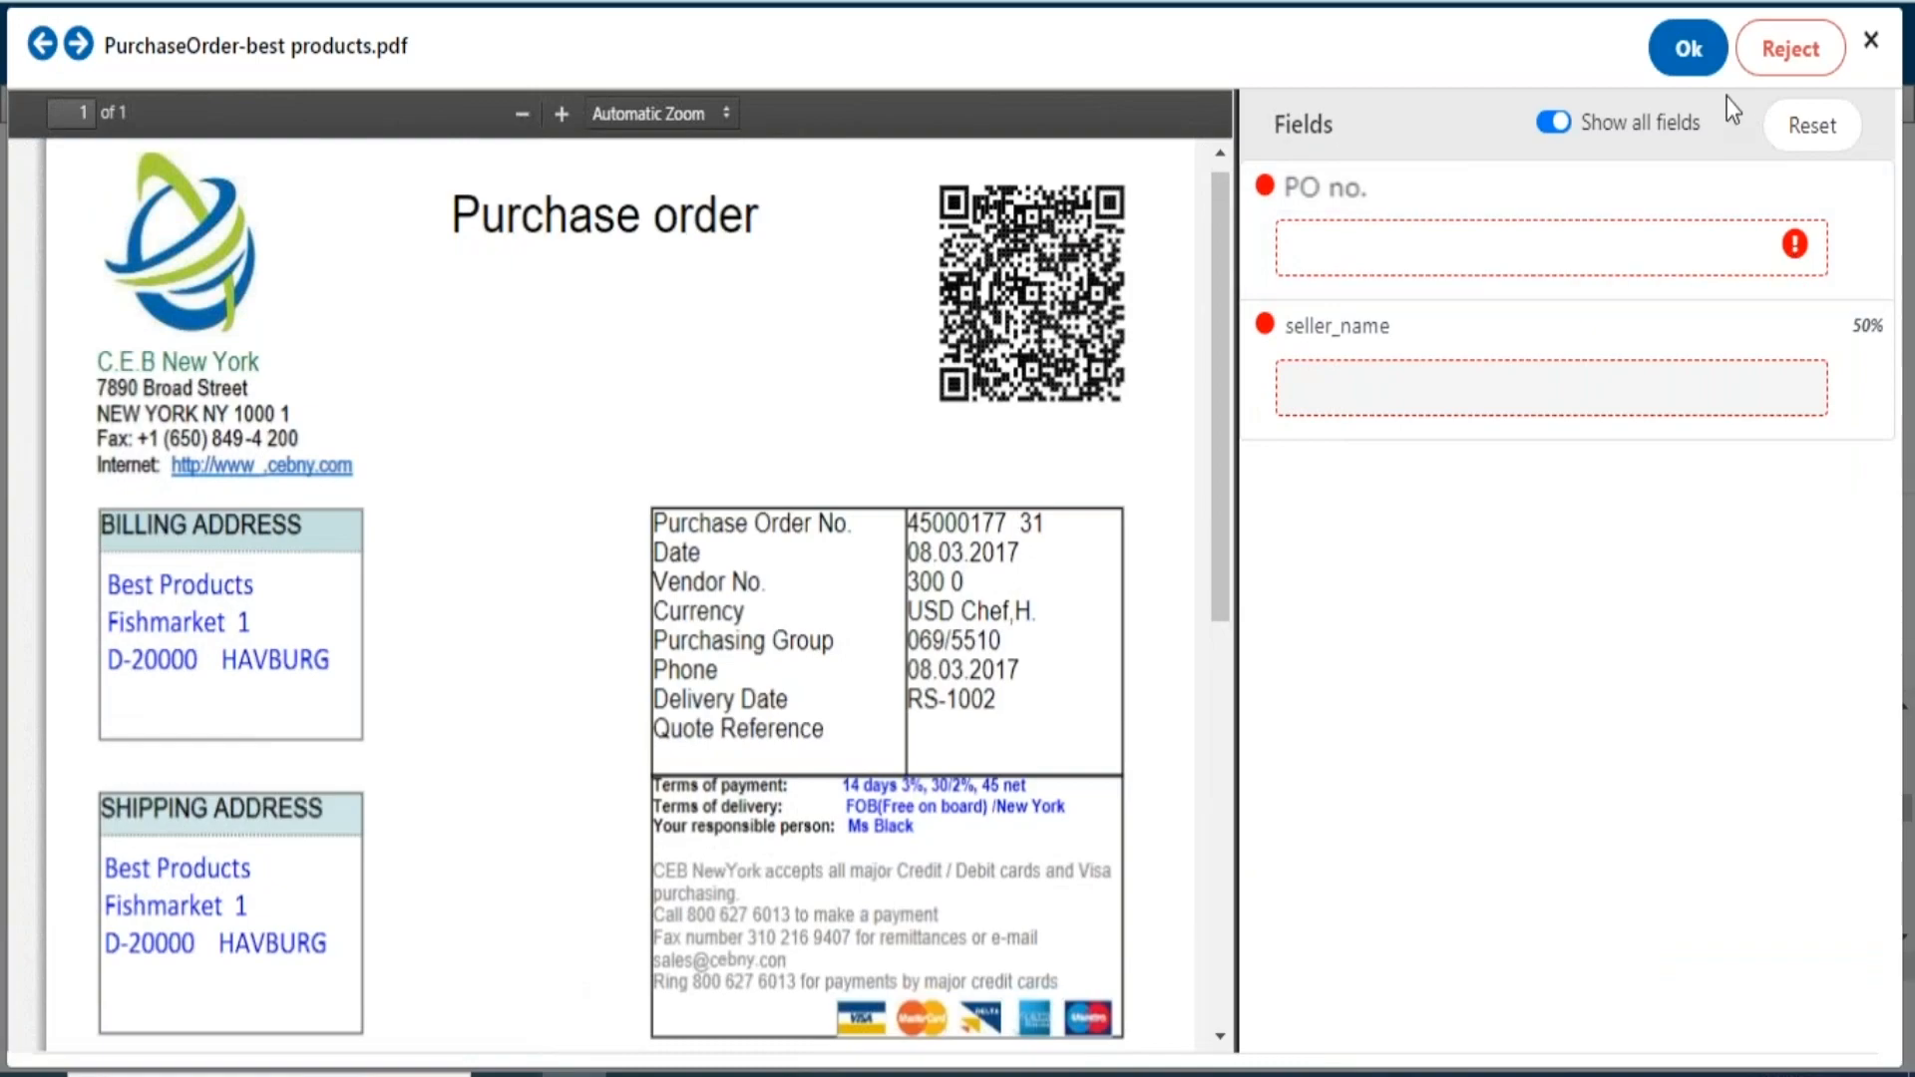
{"action": "left_click", "coordinate": [1701, 65]}
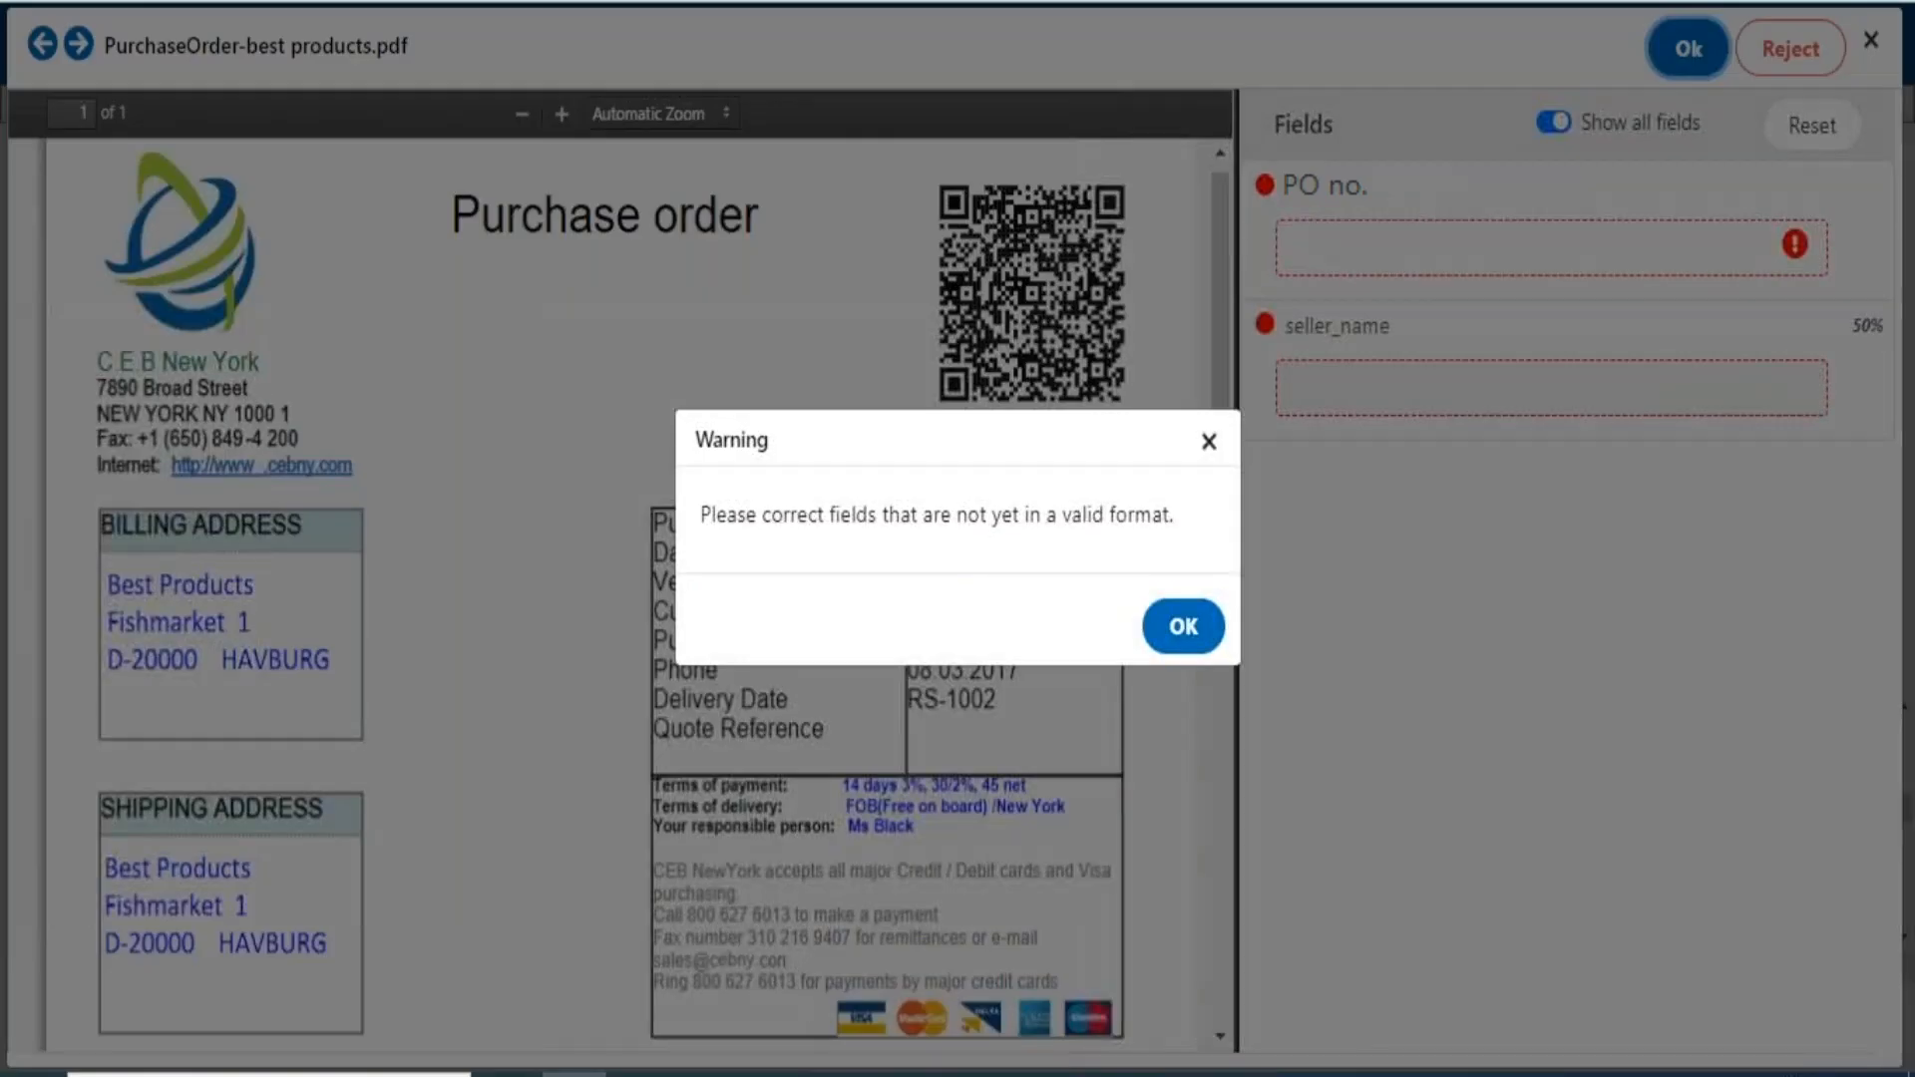
{"action": "left_click", "coordinate": [1194, 630]}
{"action": "left_click", "coordinate": [1424, 245]}
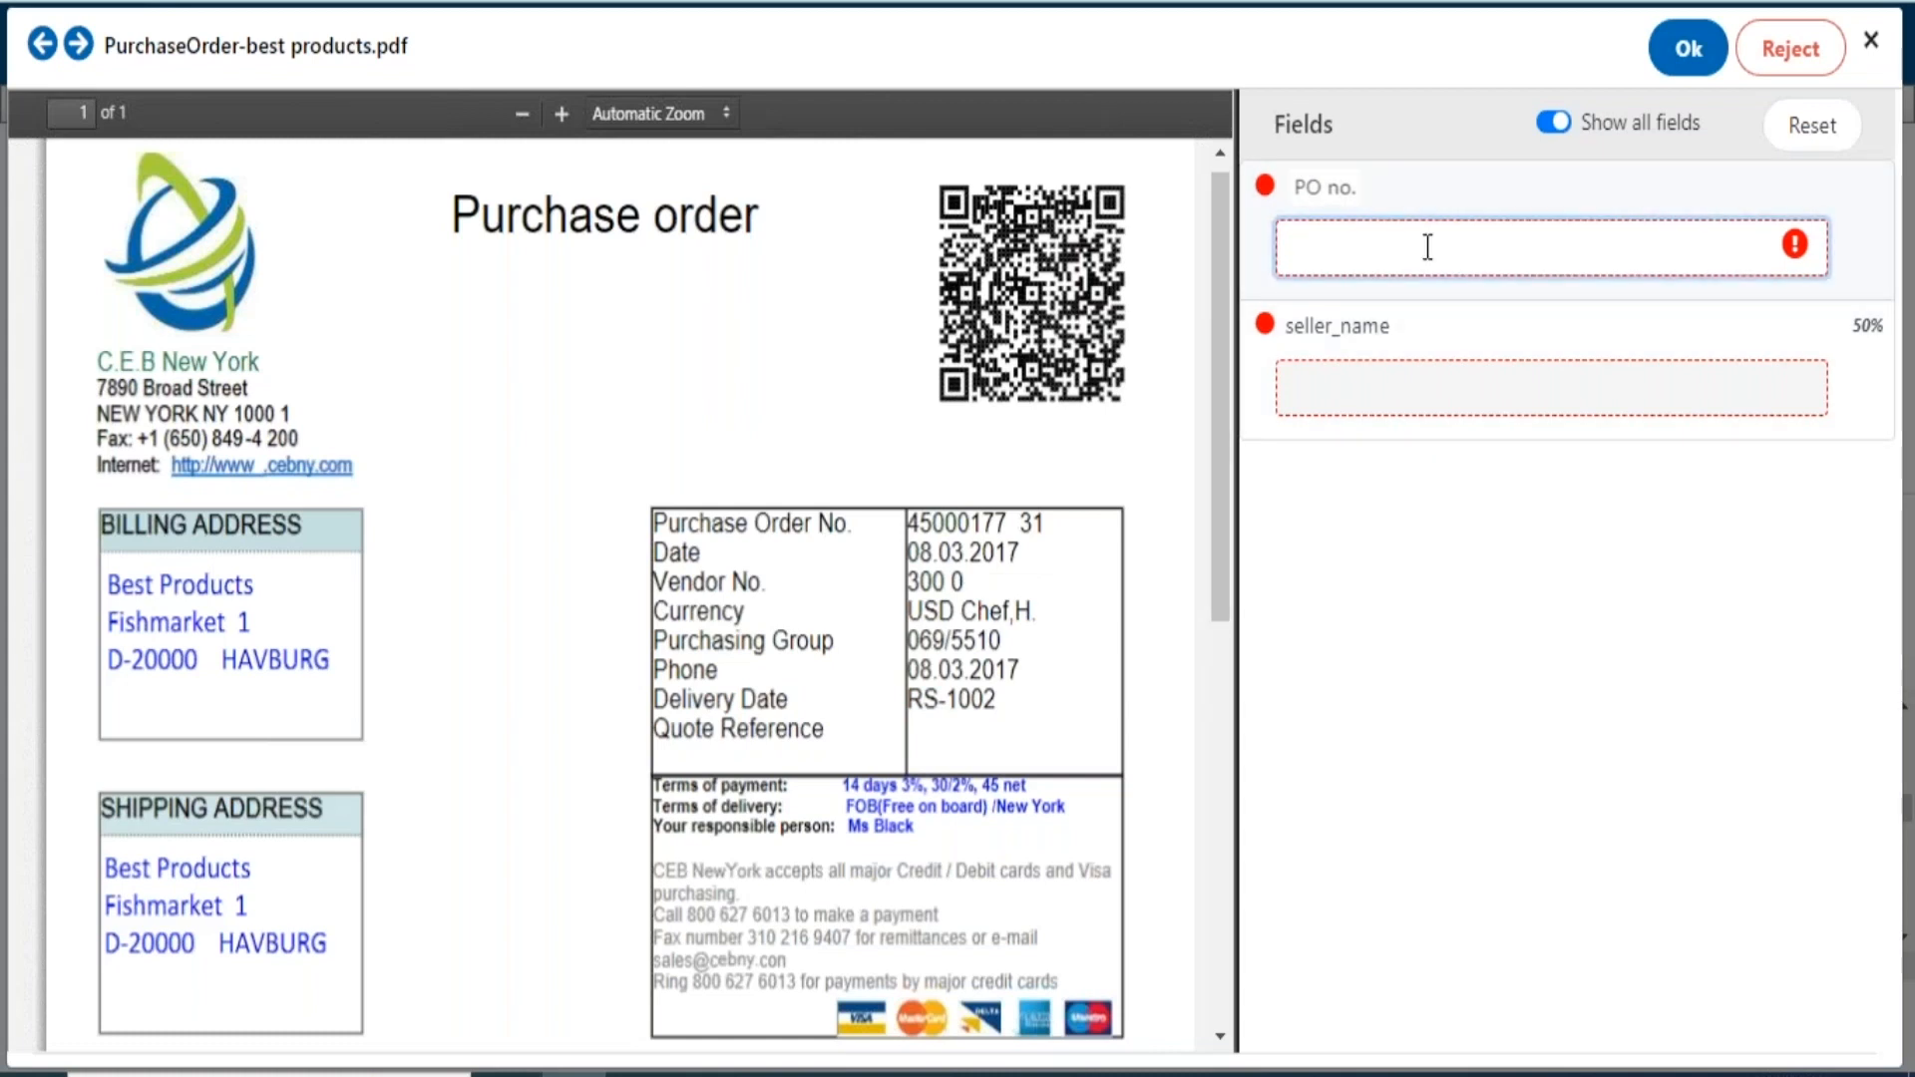
{"action": "type", "text": "4500"}
{"action": "type", "text": "77"}
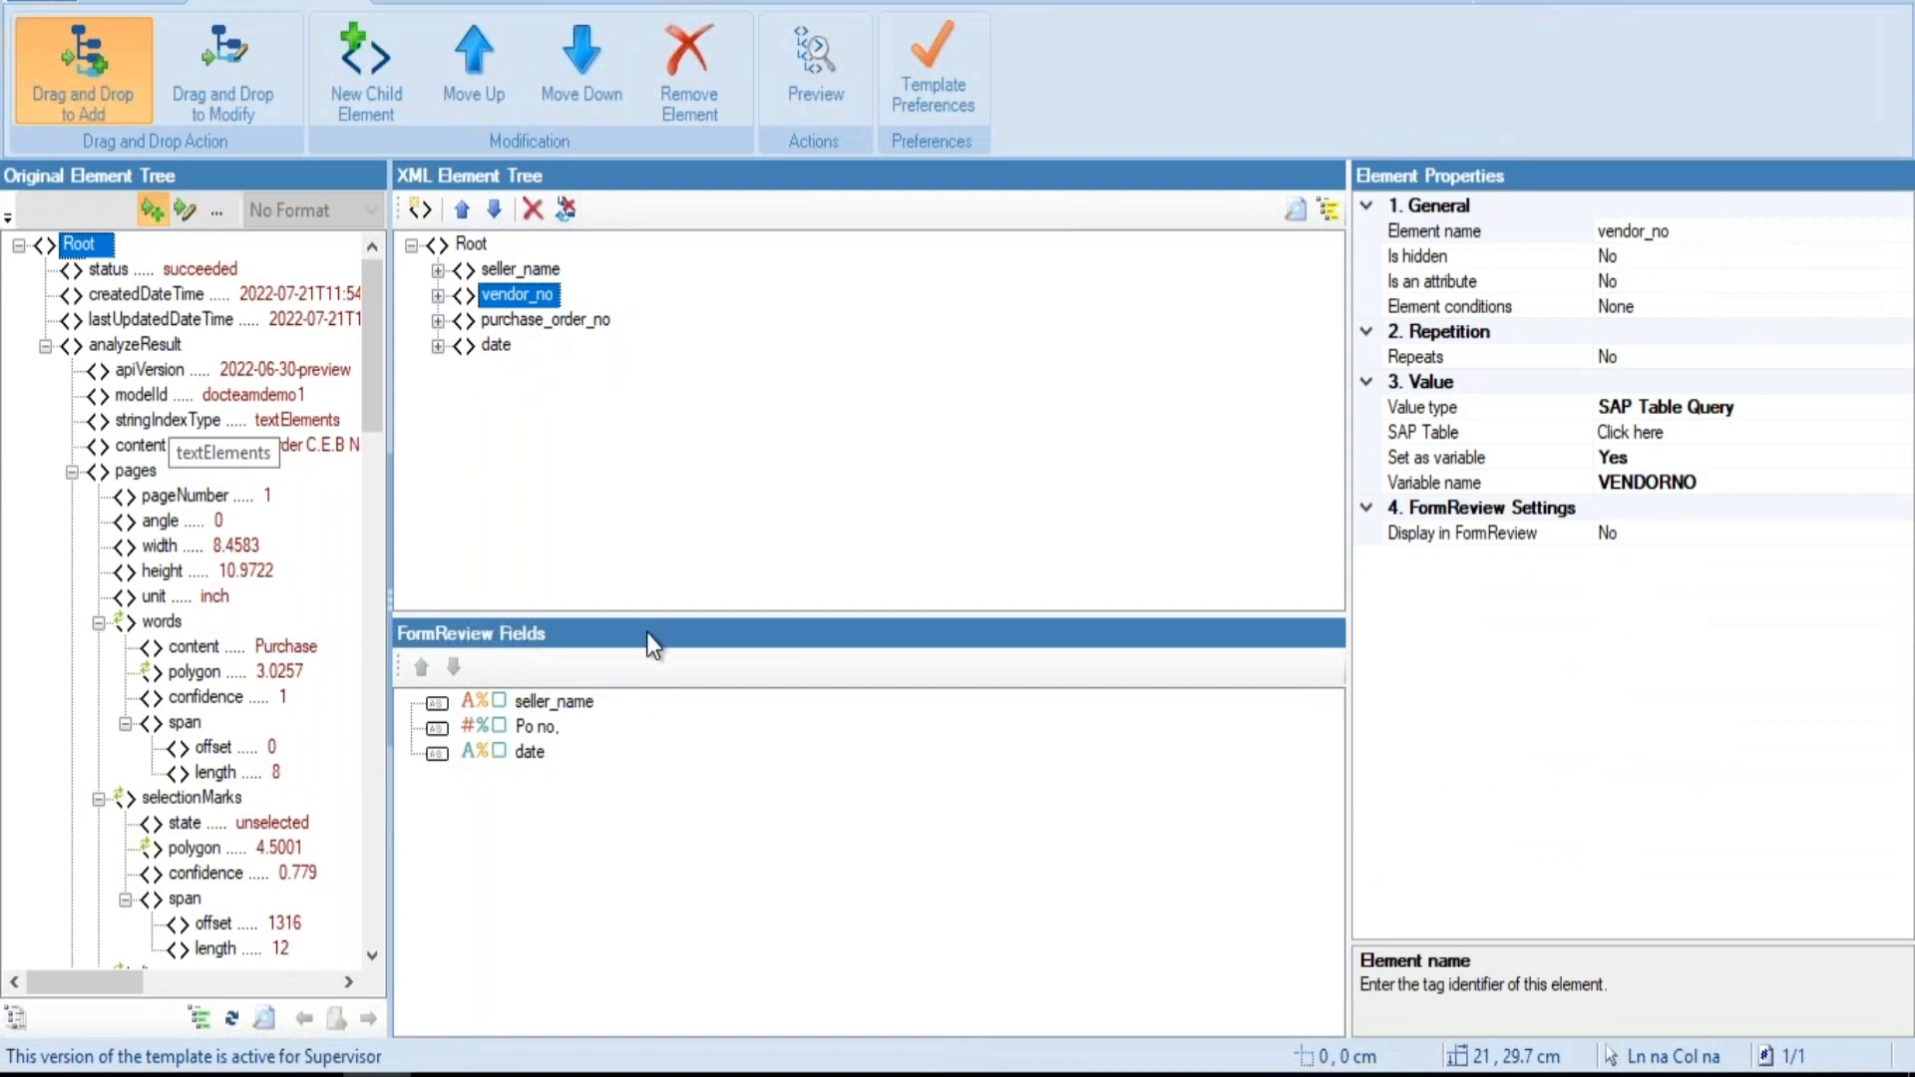
Set the Is editable option of purchase_order_no to No
{"action": "left_click", "coordinate": [580, 329]}
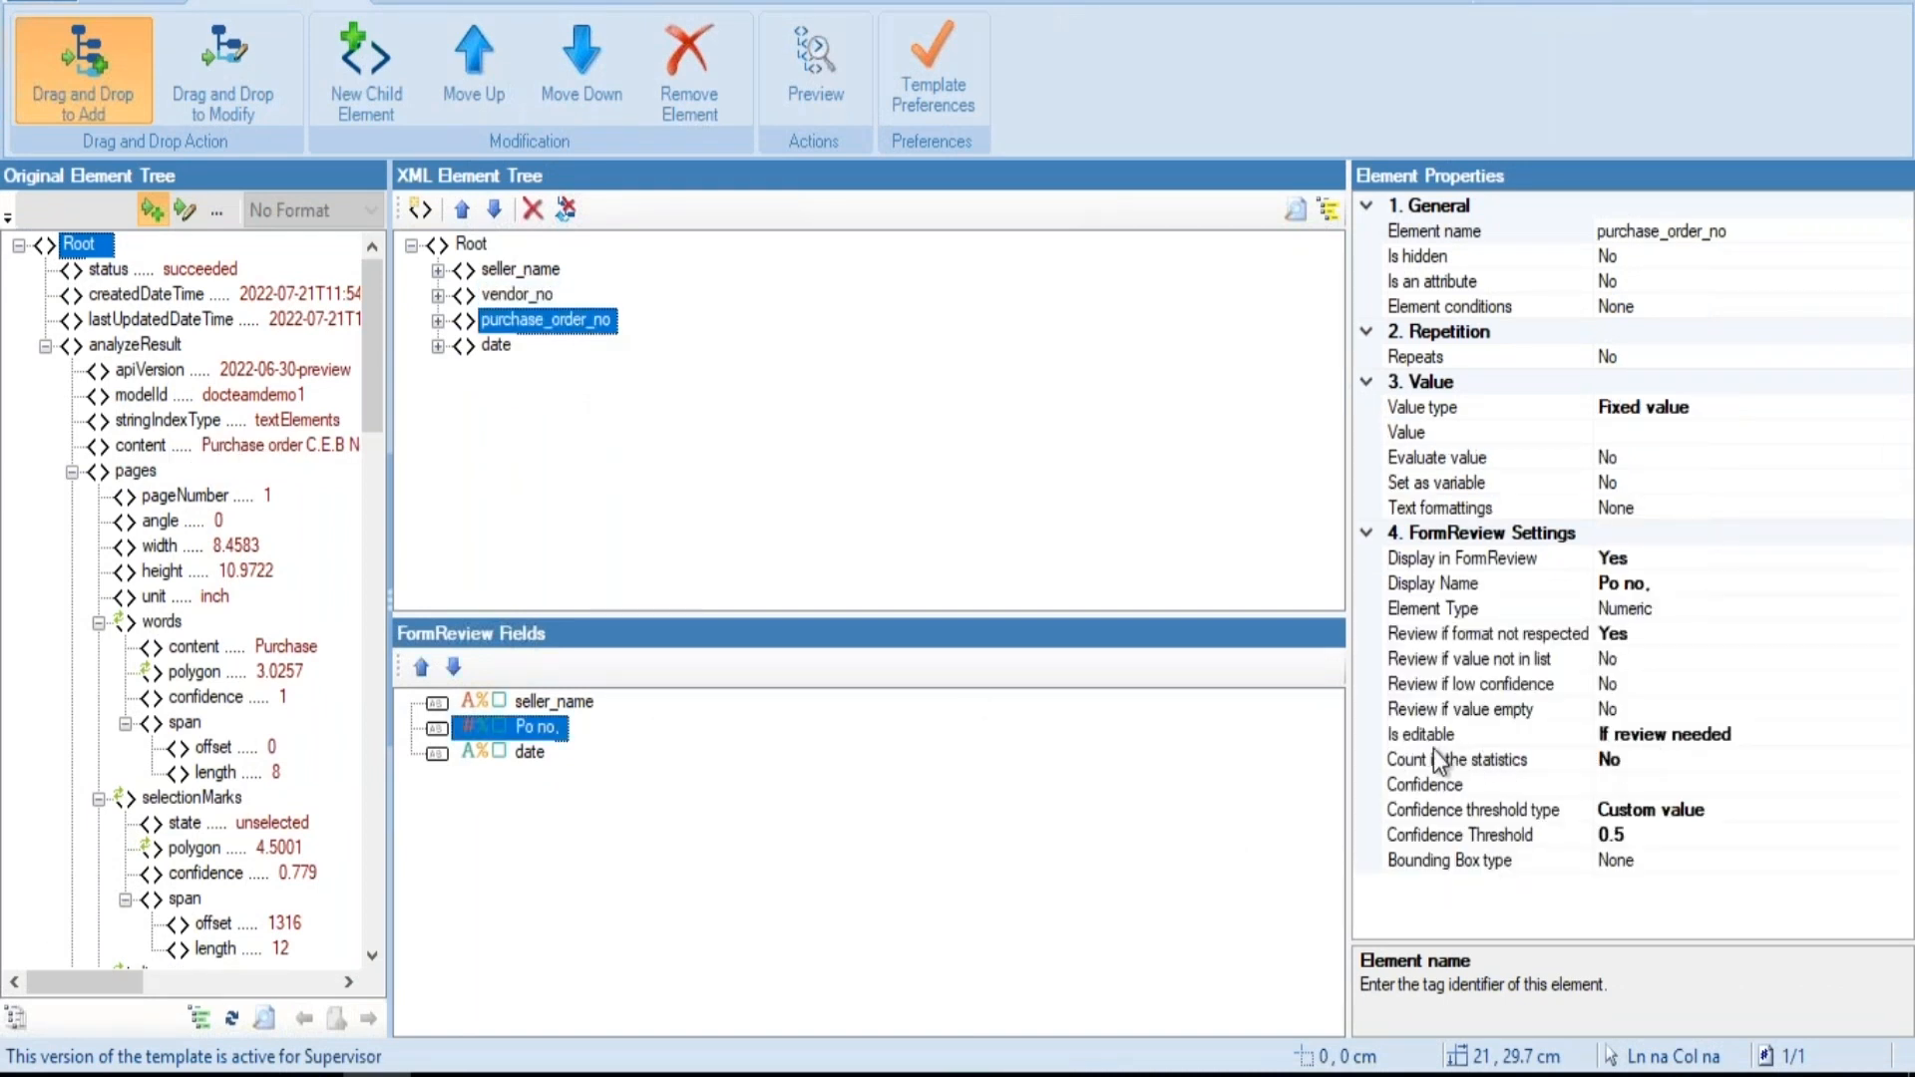
{"action": "left_click", "coordinate": [1636, 735]}
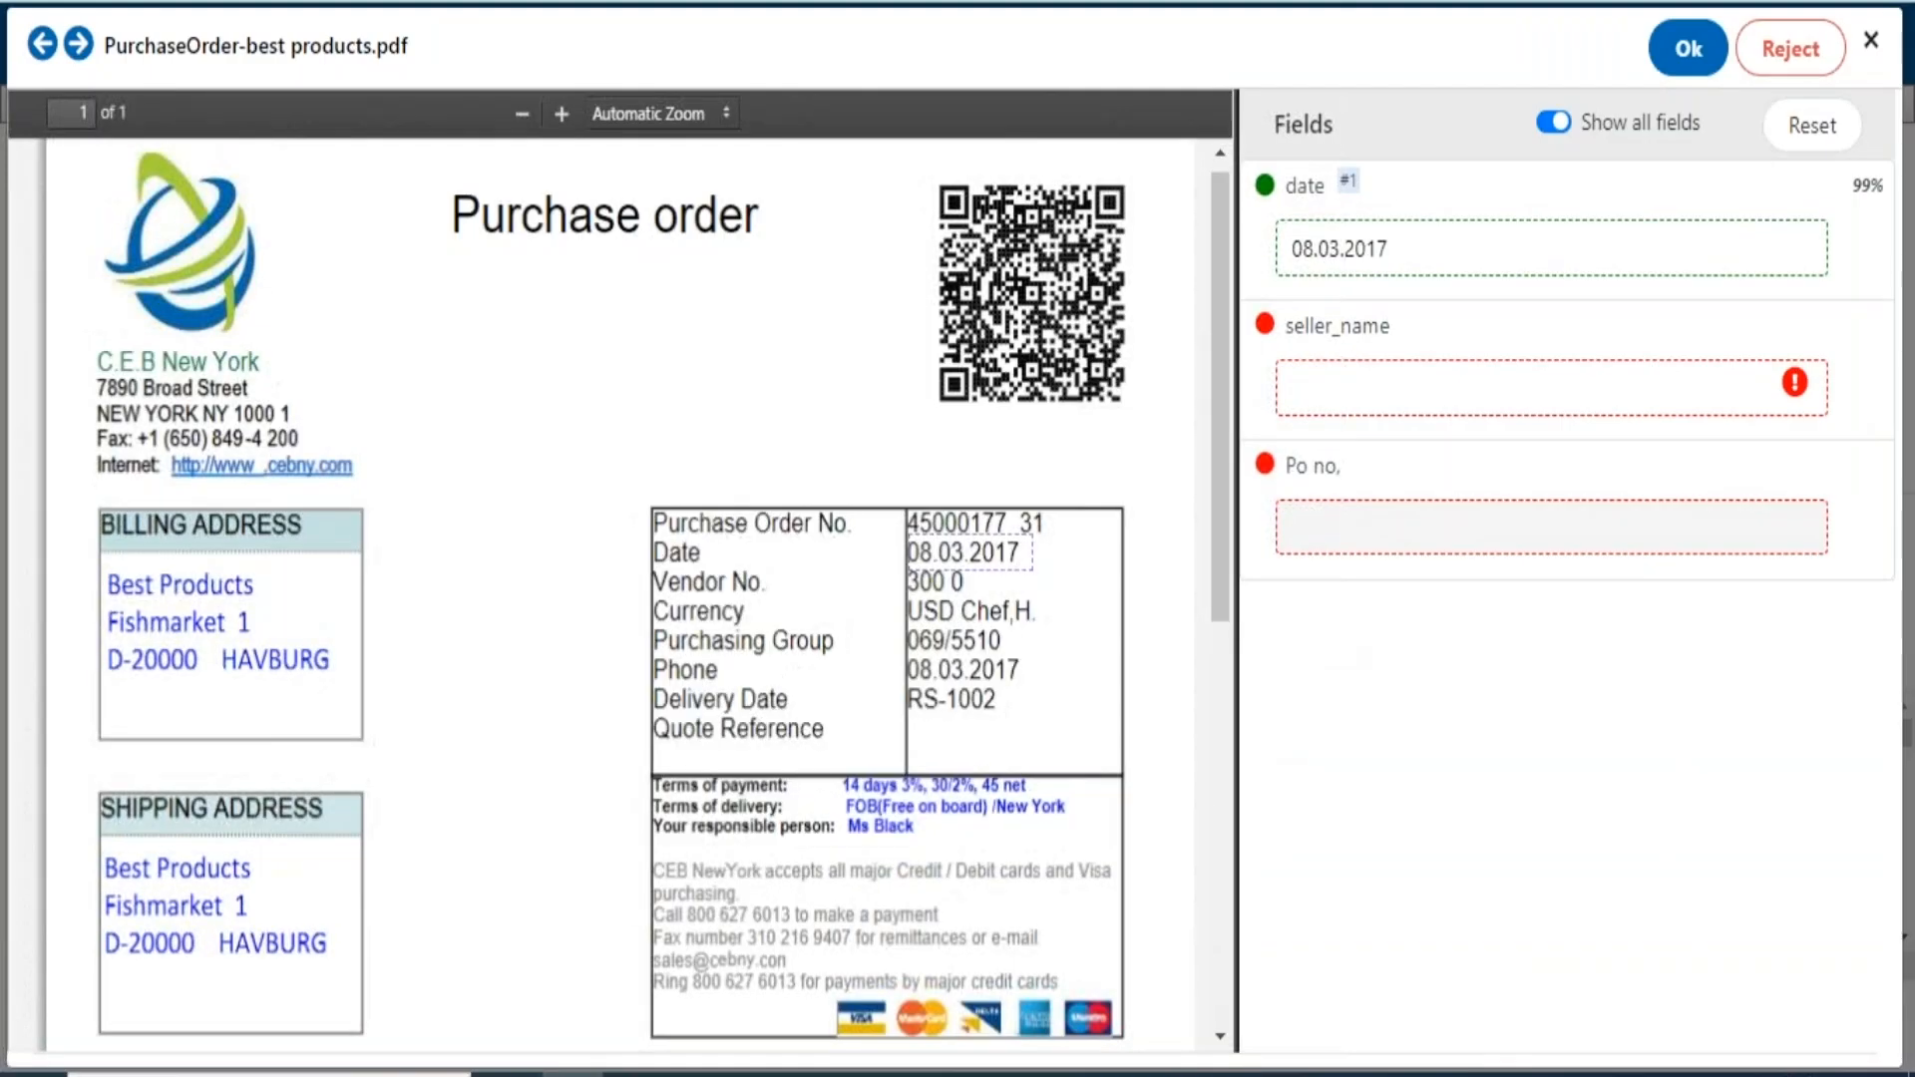
Enter C.E.B New York as the document's seller_name and try to edit the Po no. field
{"action": "left_click", "coordinate": [1480, 516]}
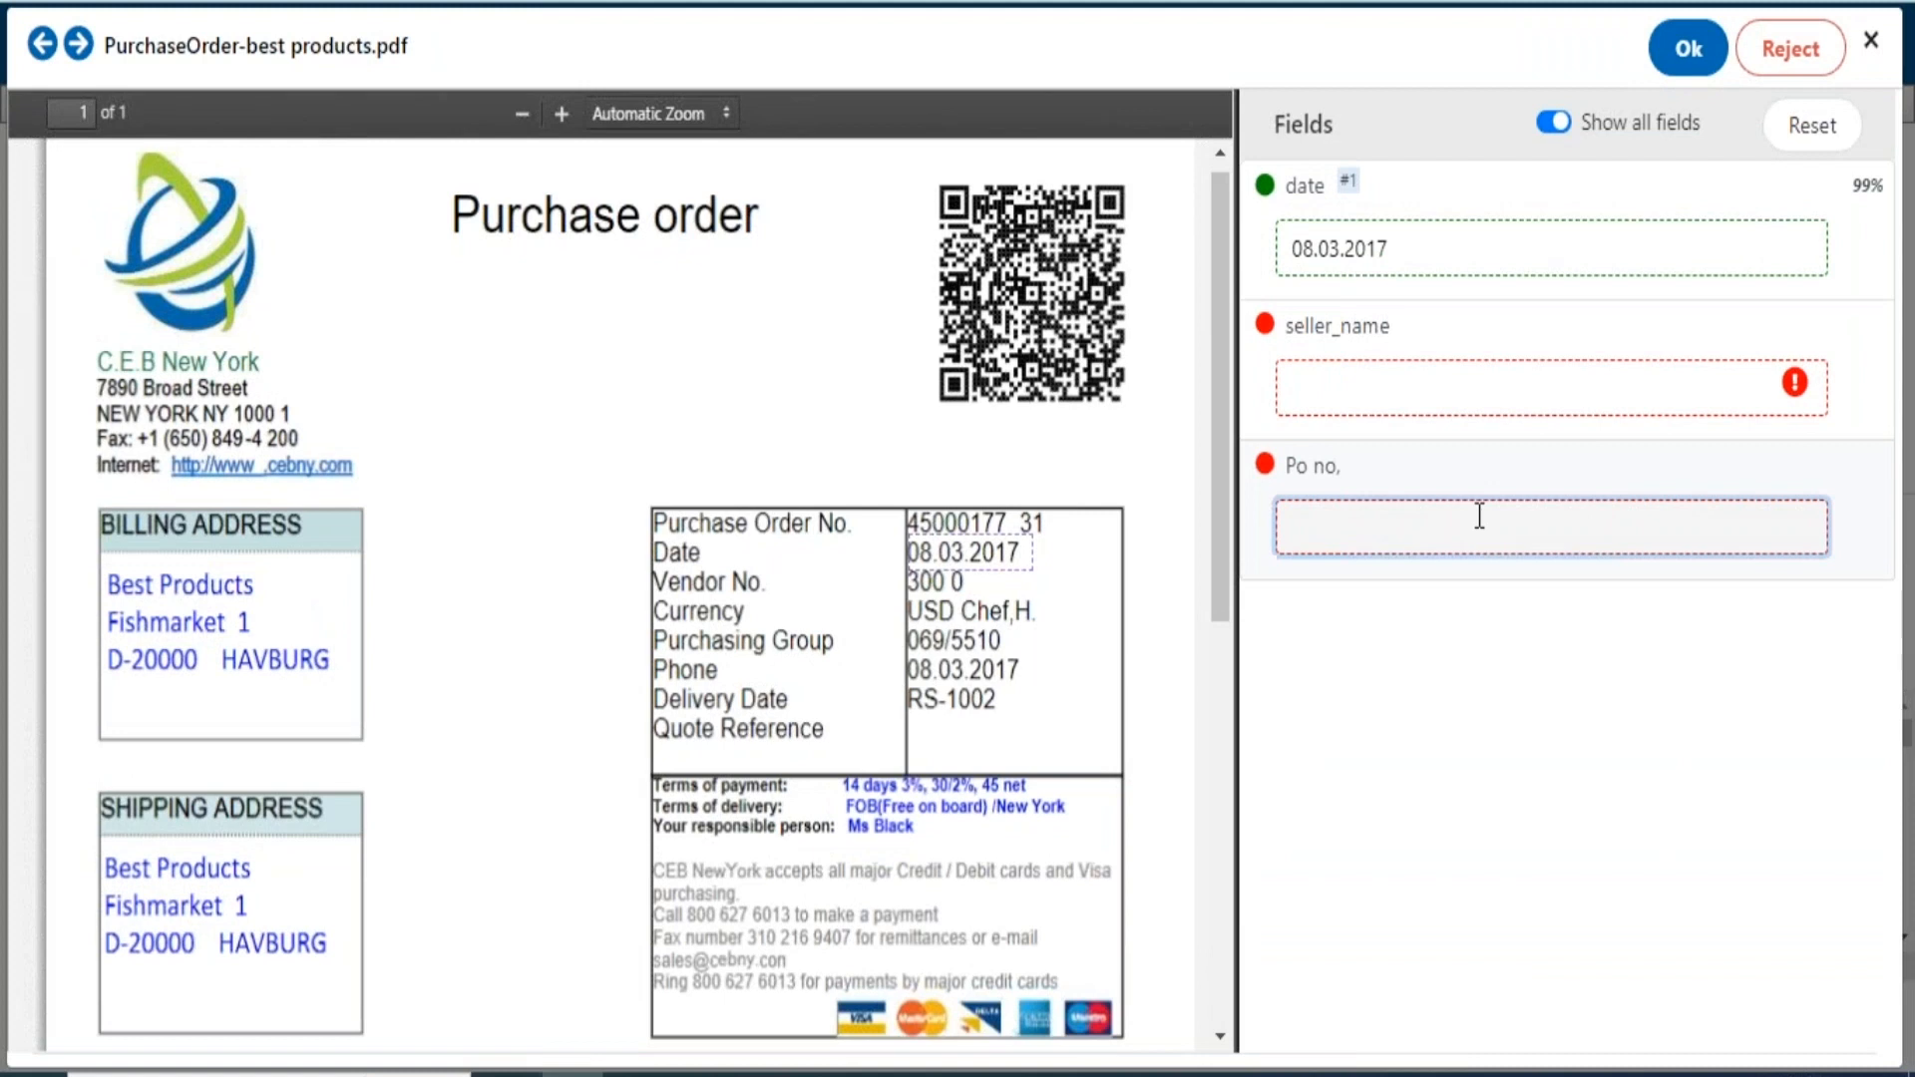
{"action": "left_click", "coordinate": [1474, 406]}
{"action": "type", "text": "C.E.B New York"}
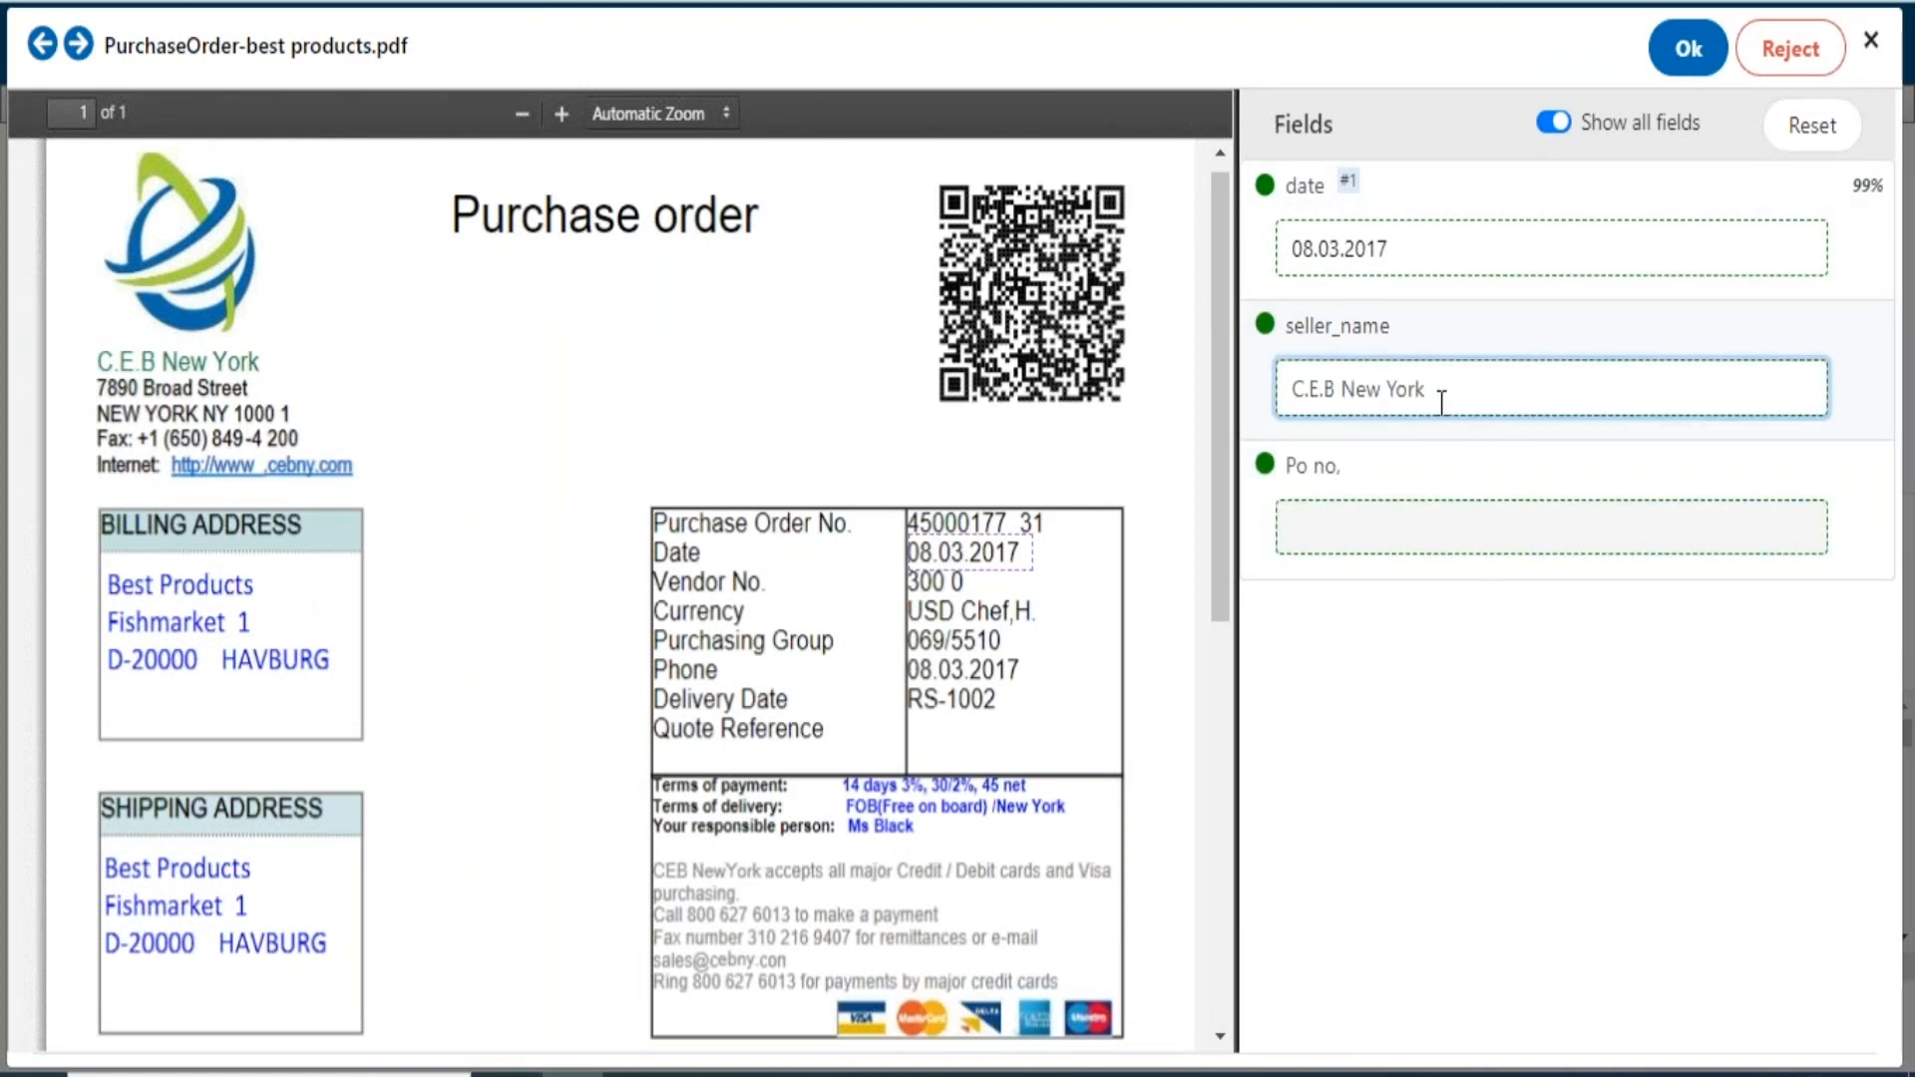
{"action": "left_click", "coordinate": [1486, 520]}
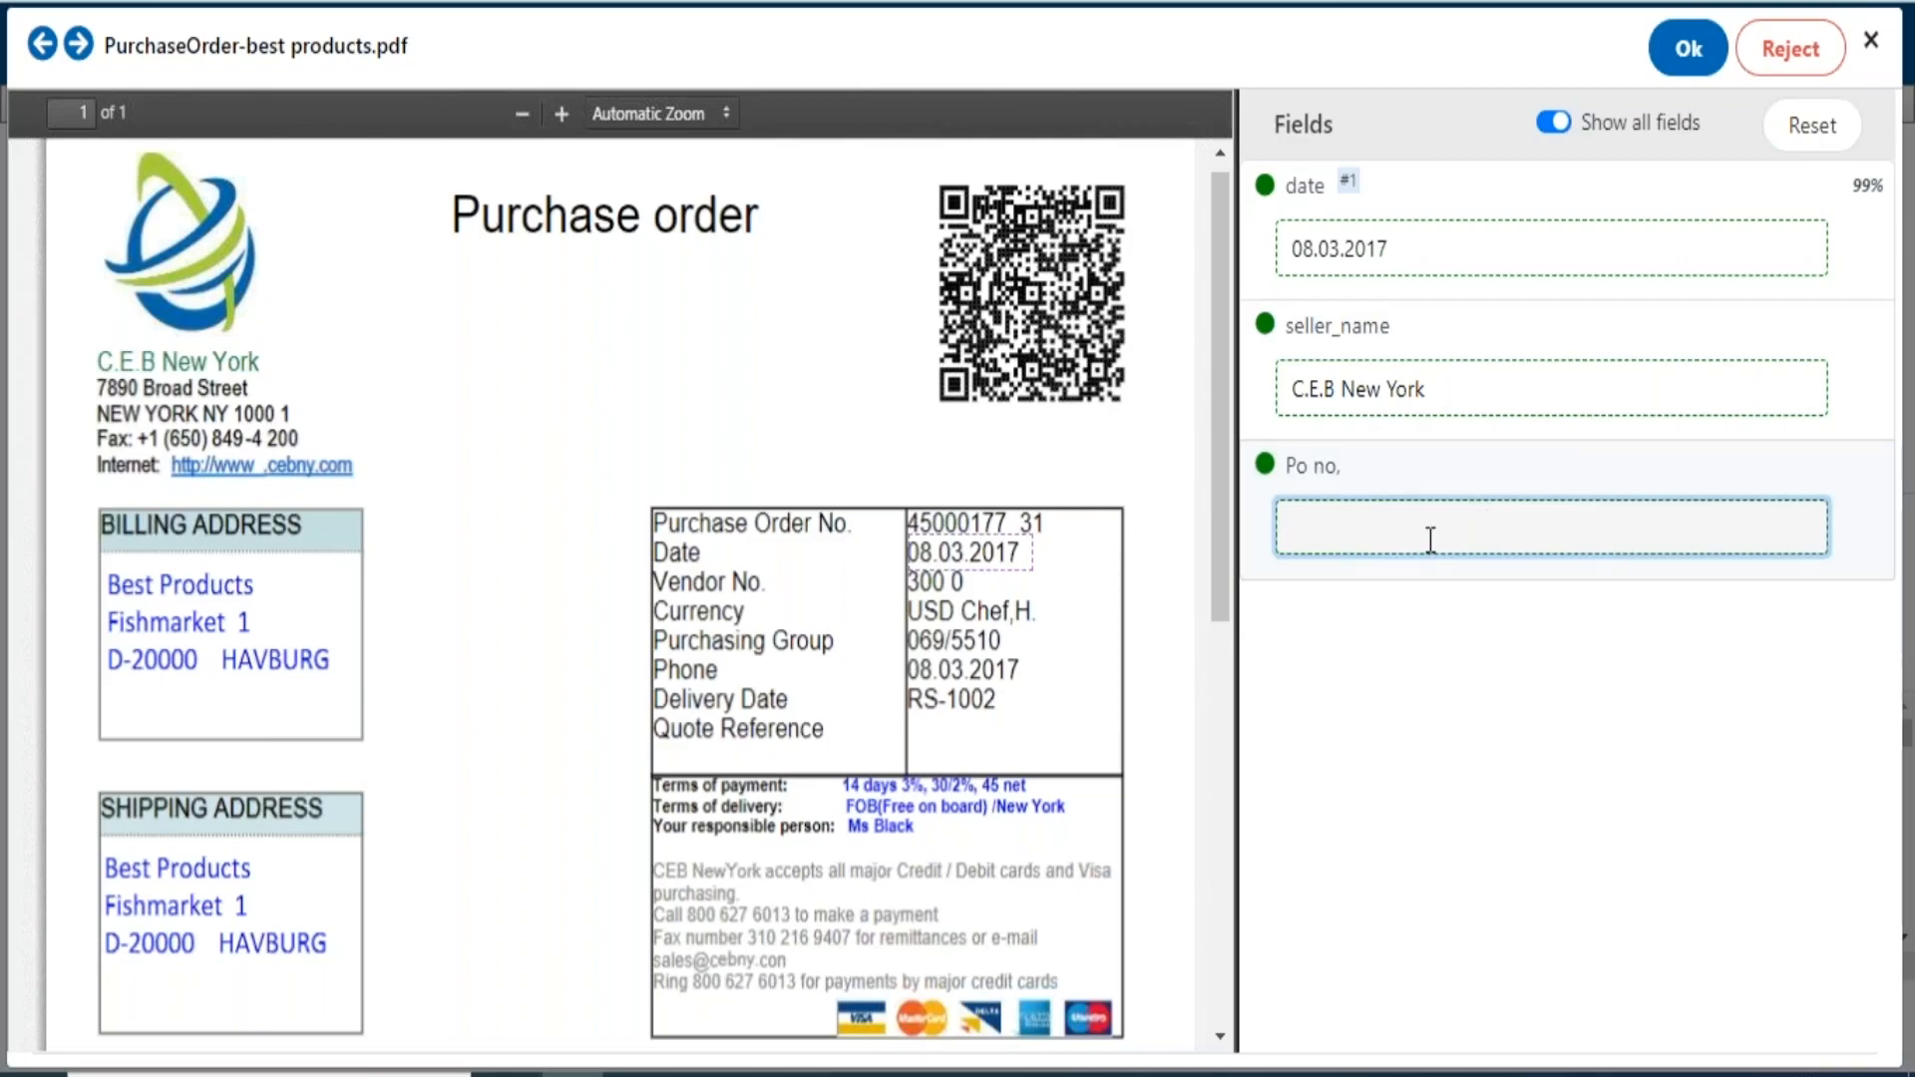
{"action": "key", "text": "Return"}
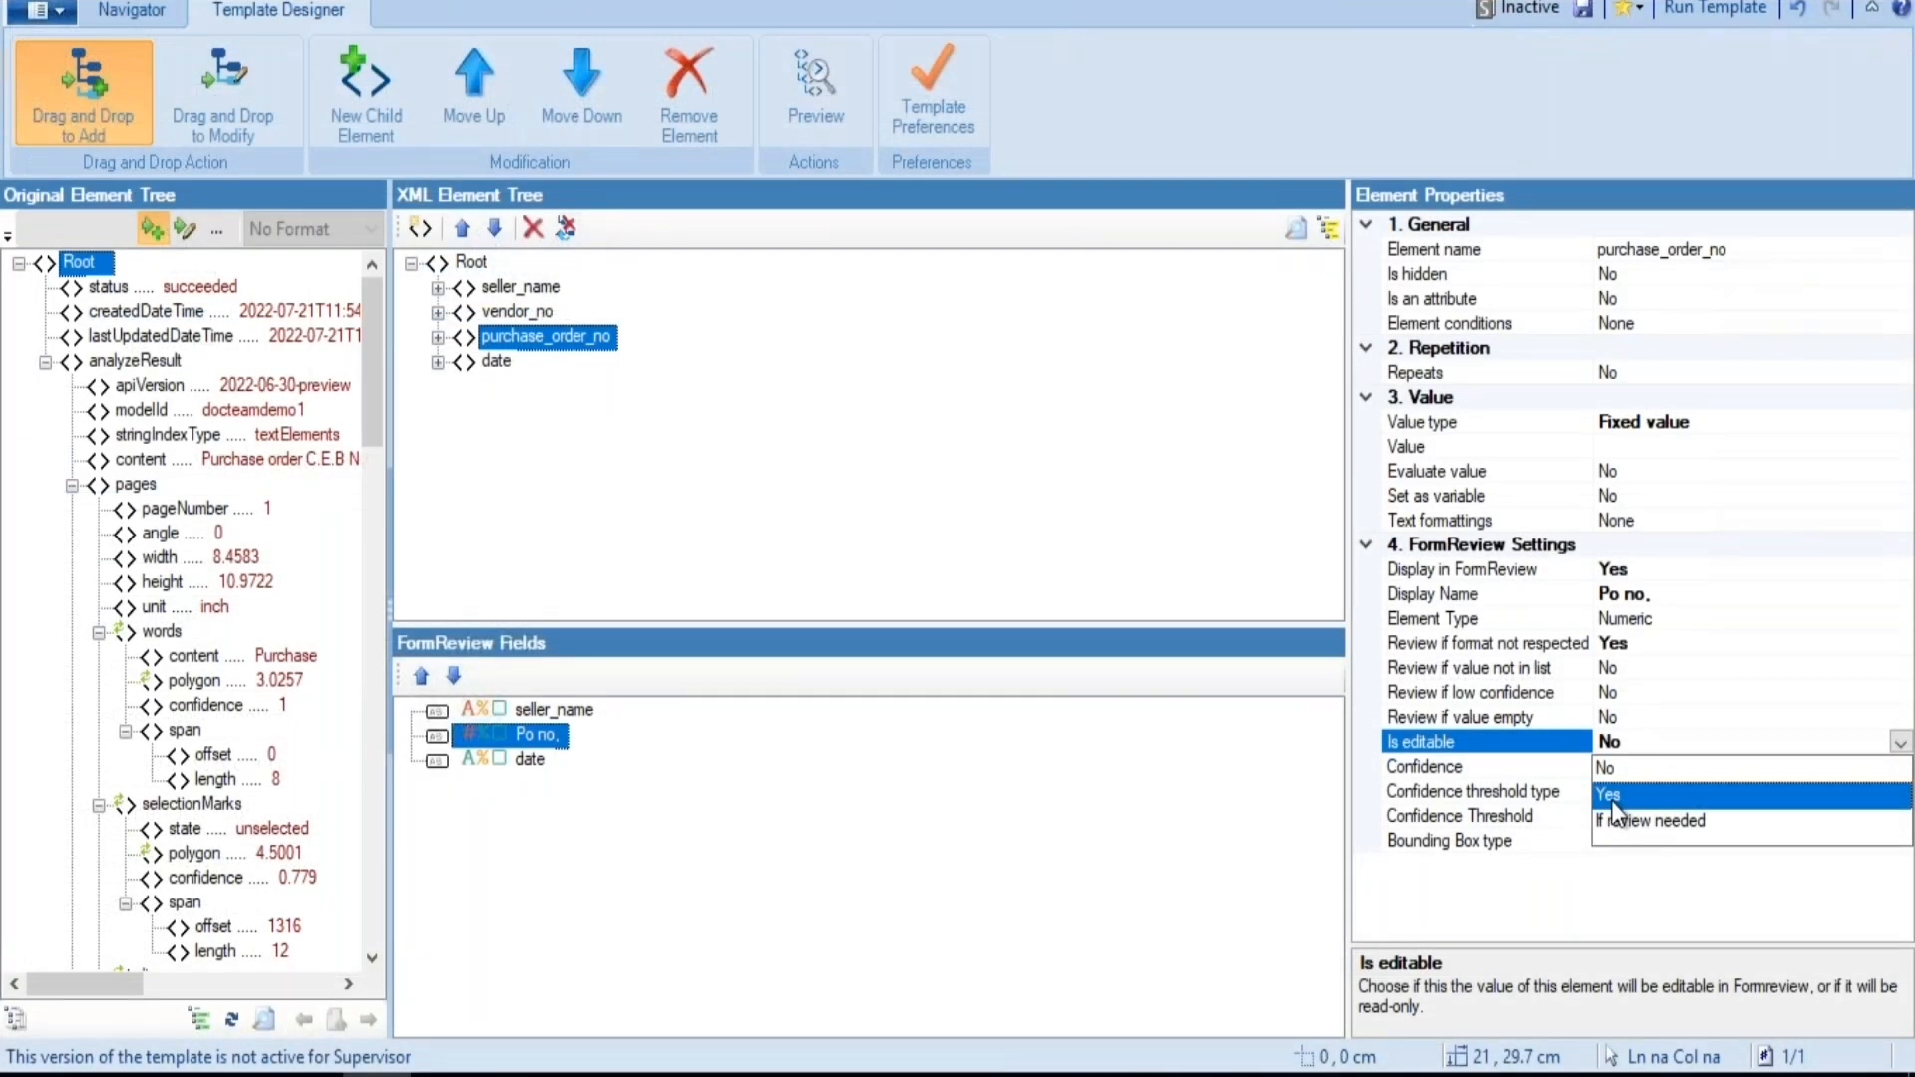
Set Is editable of purchase_order_no to Yes, and validate the document with the purchase order number filled in
{"action": "left_click", "coordinate": [1613, 796]}
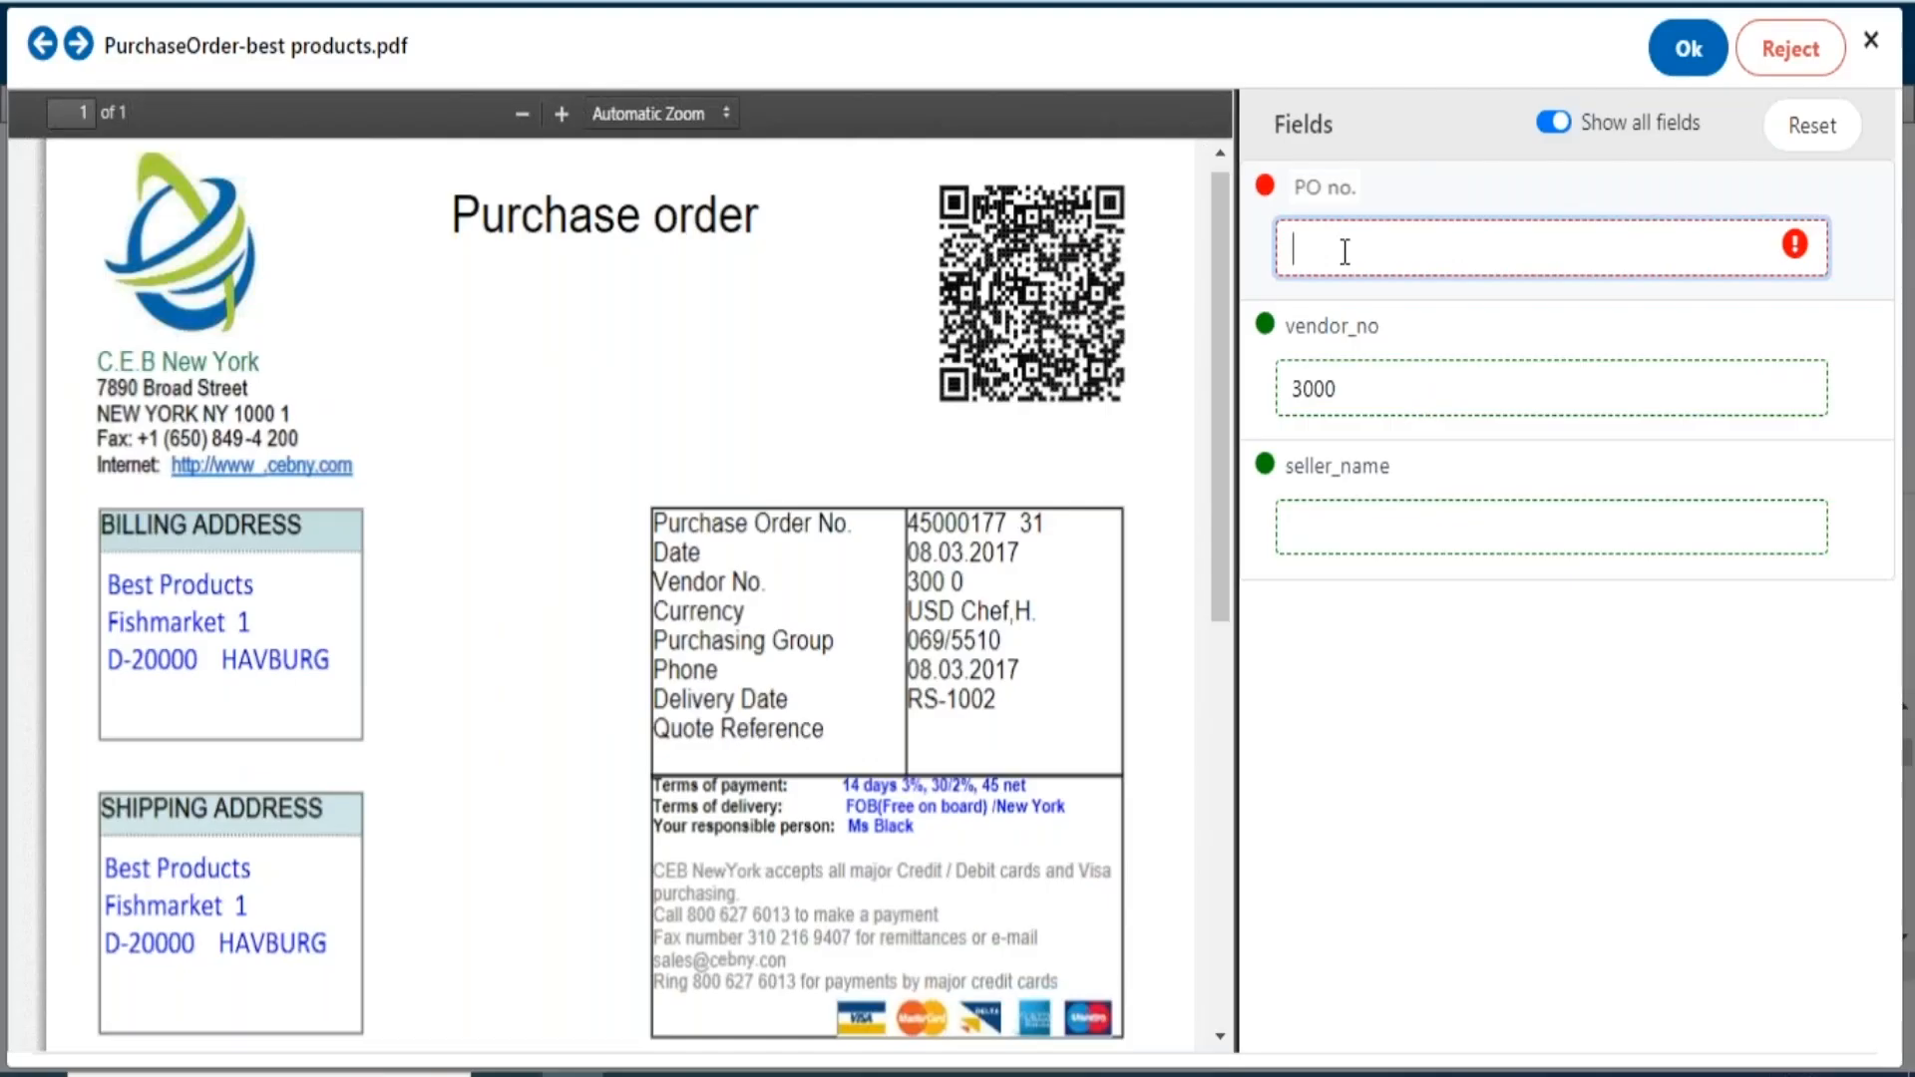
{"action": "left_click", "coordinate": [1362, 246]}
{"action": "type", "text": "4500017"}
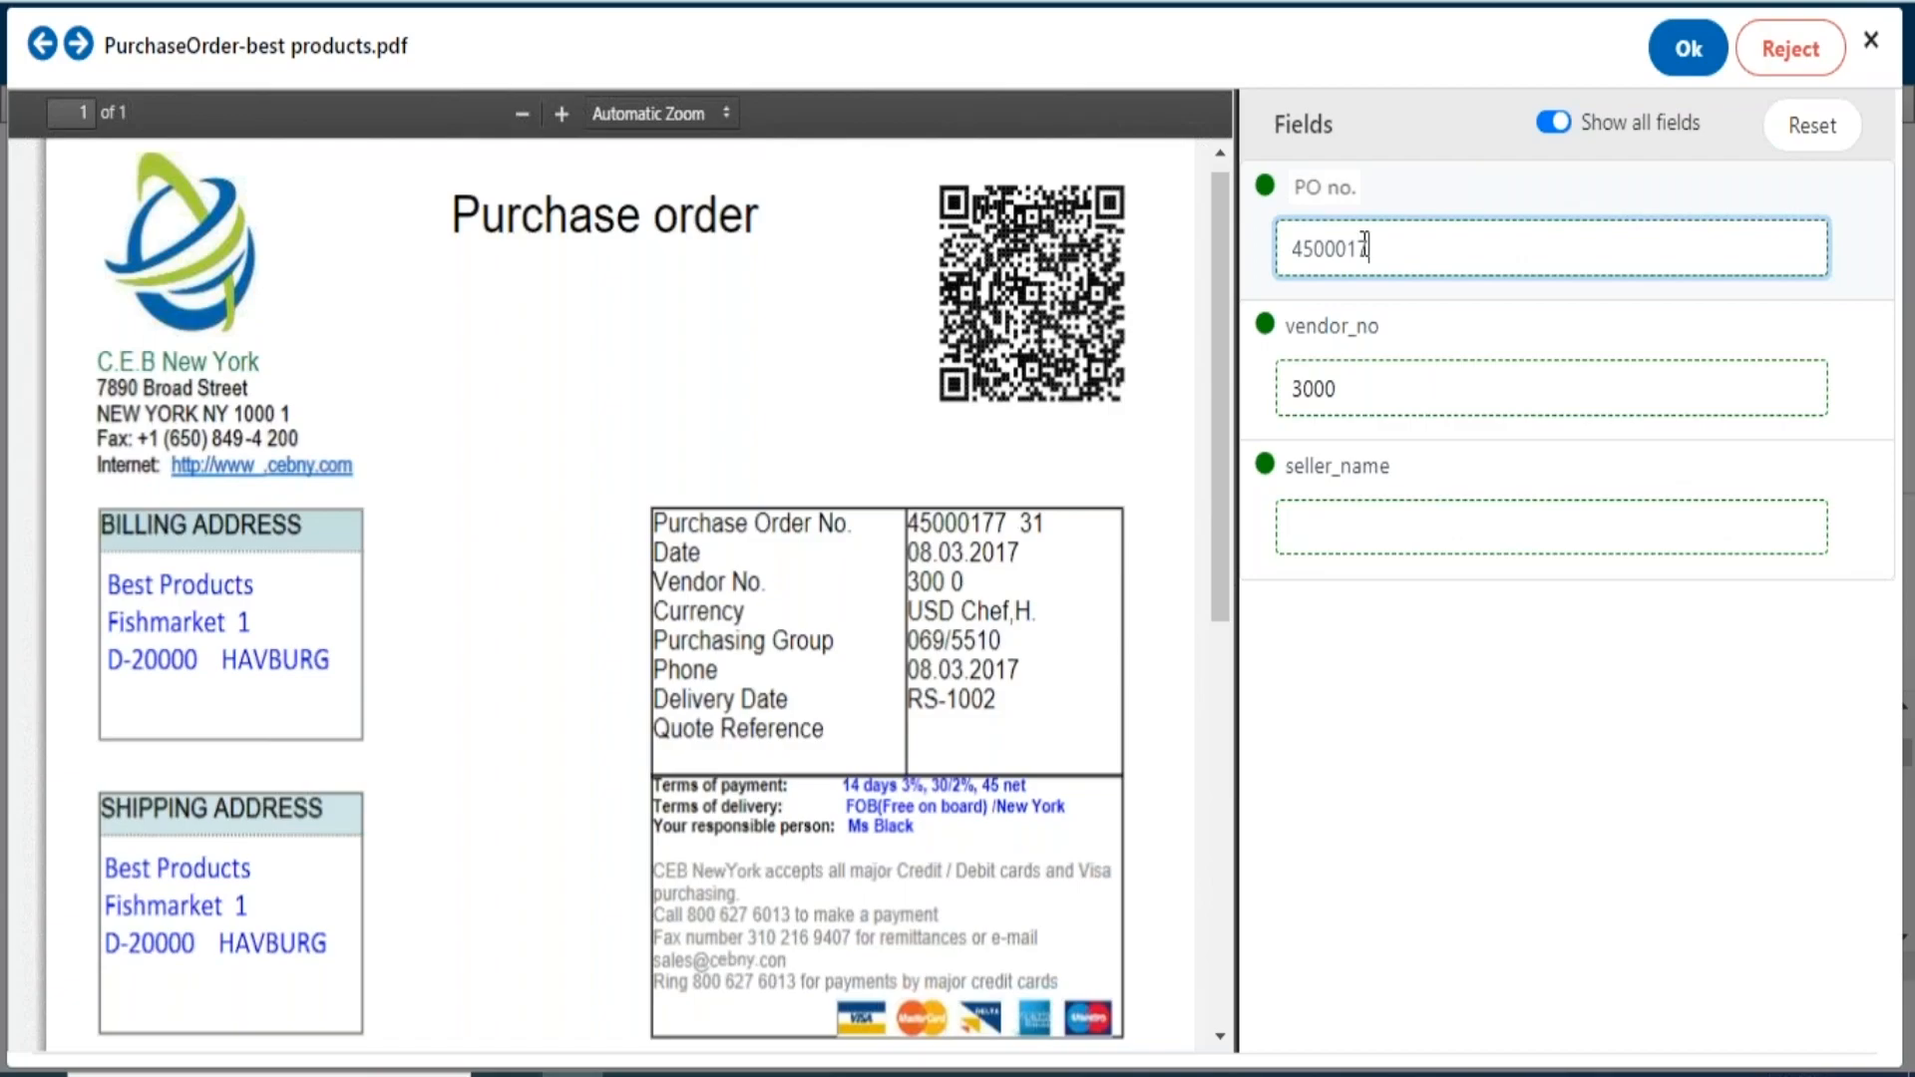
{"action": "type", "text": "731"}
{"action": "left_click", "coordinate": [1689, 48]}
{"action": "left_click", "coordinate": [1098, 626]}
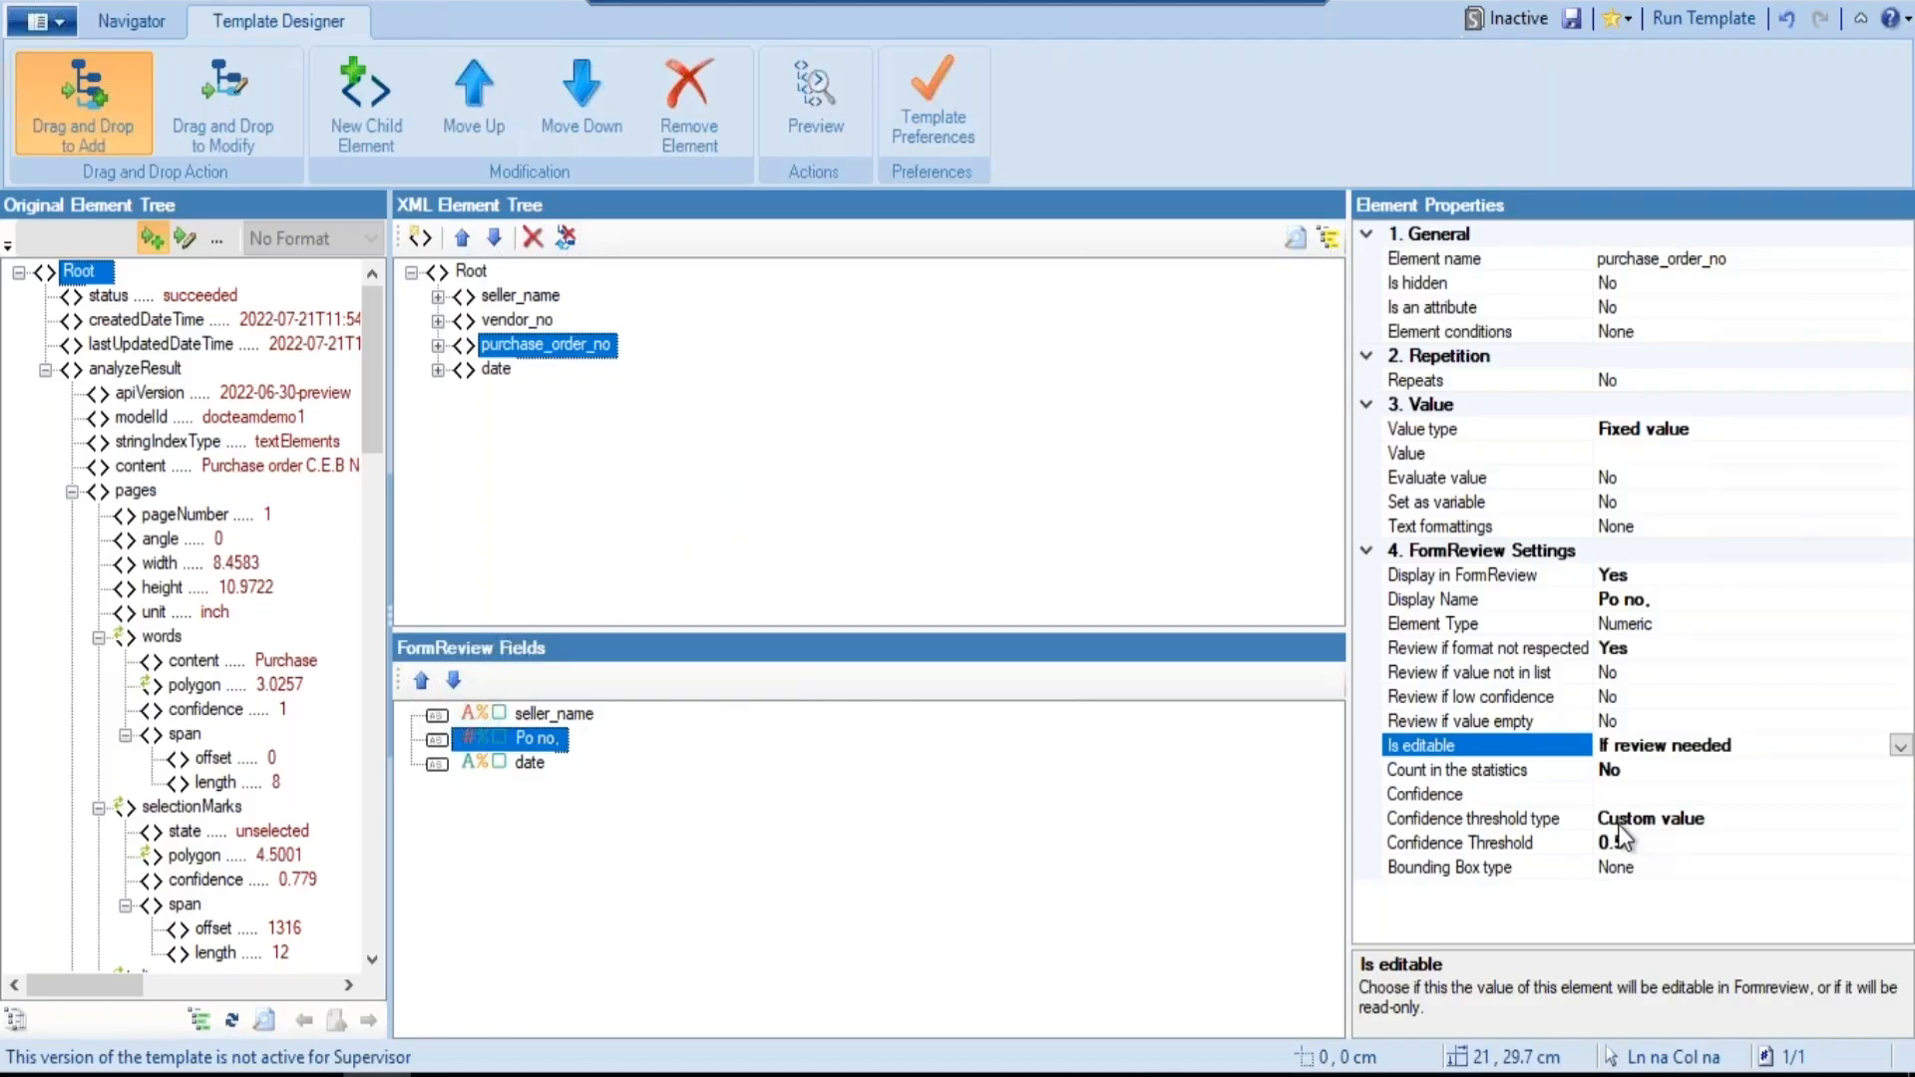
Fill in seller_name with C.E.B New York in the FormReview document that still lacks a PO number
{"action": "left_click", "coordinate": [1242, 10]}
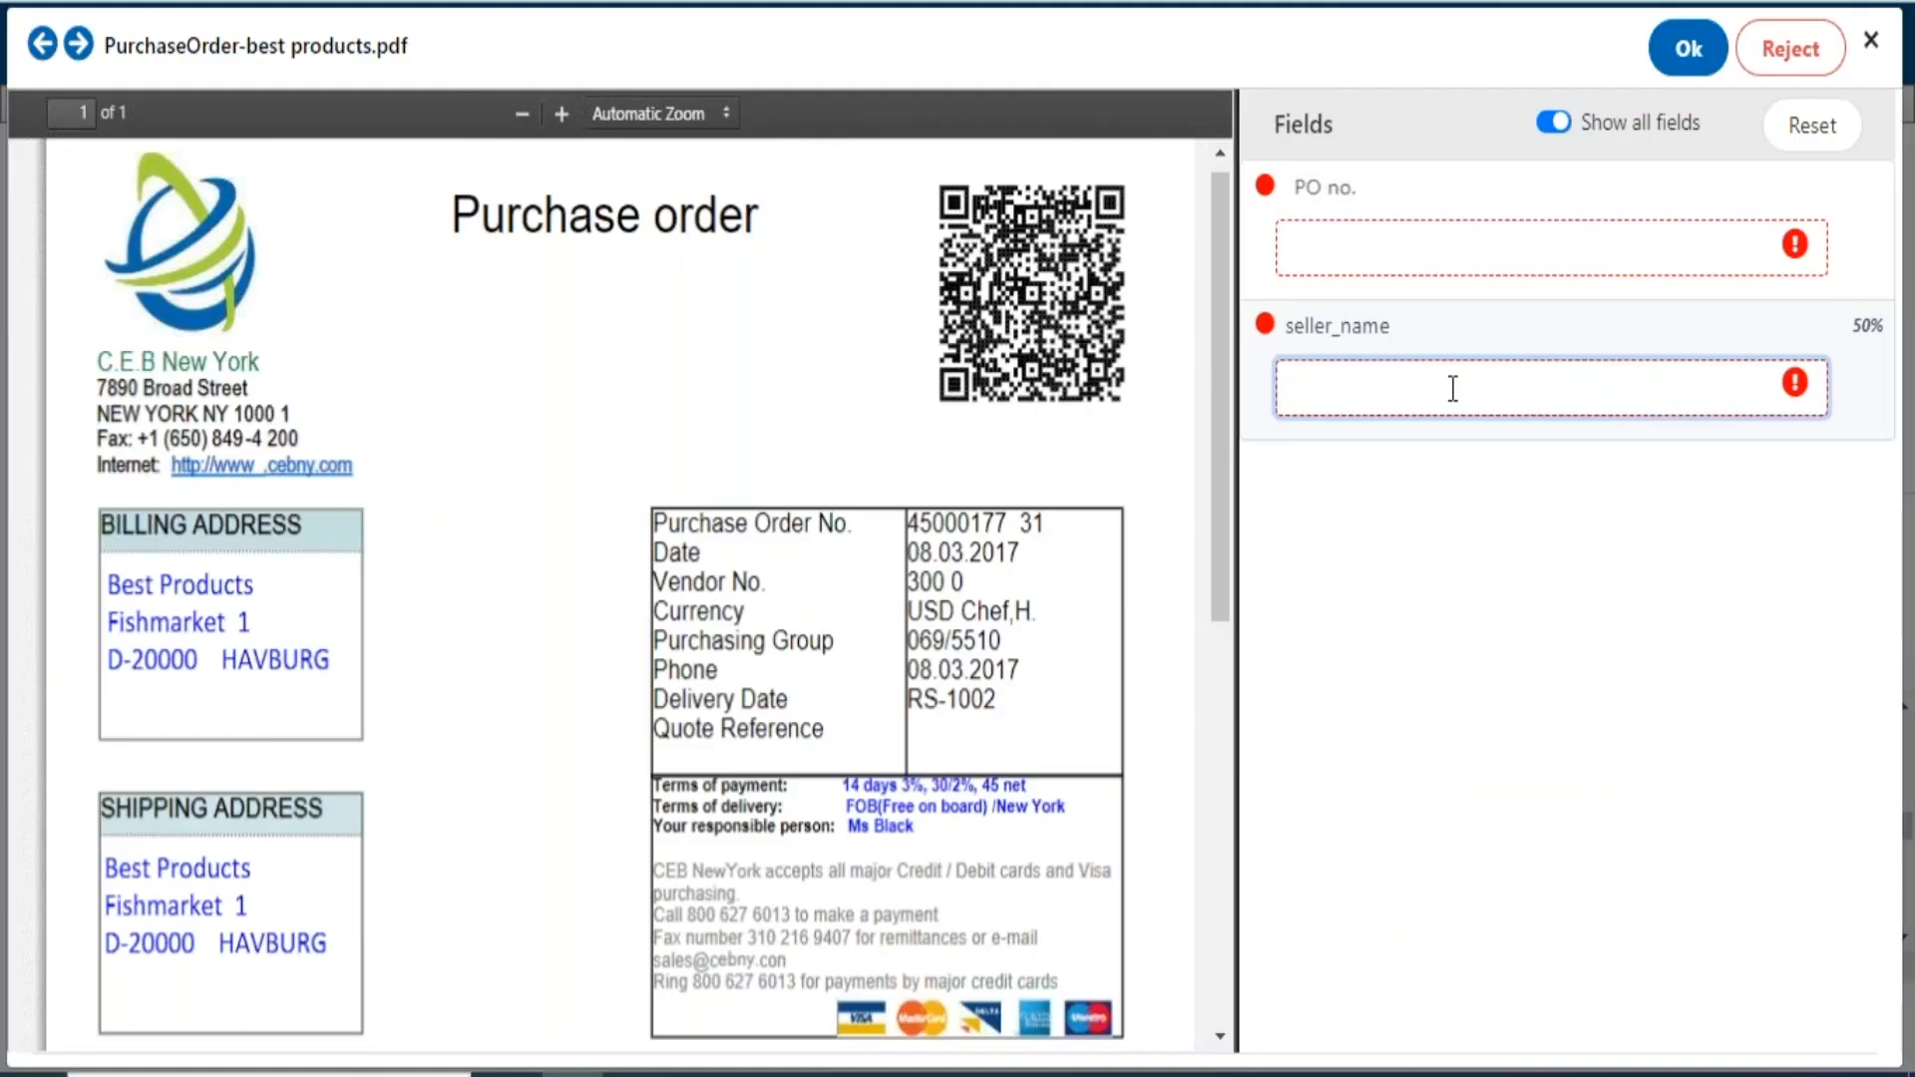
{"action": "type", "text": "C.W"}
{"action": "type", "text": "E"}
{"action": "type", "text": ".B N"}
{"action": "type", "text": "ew York"}
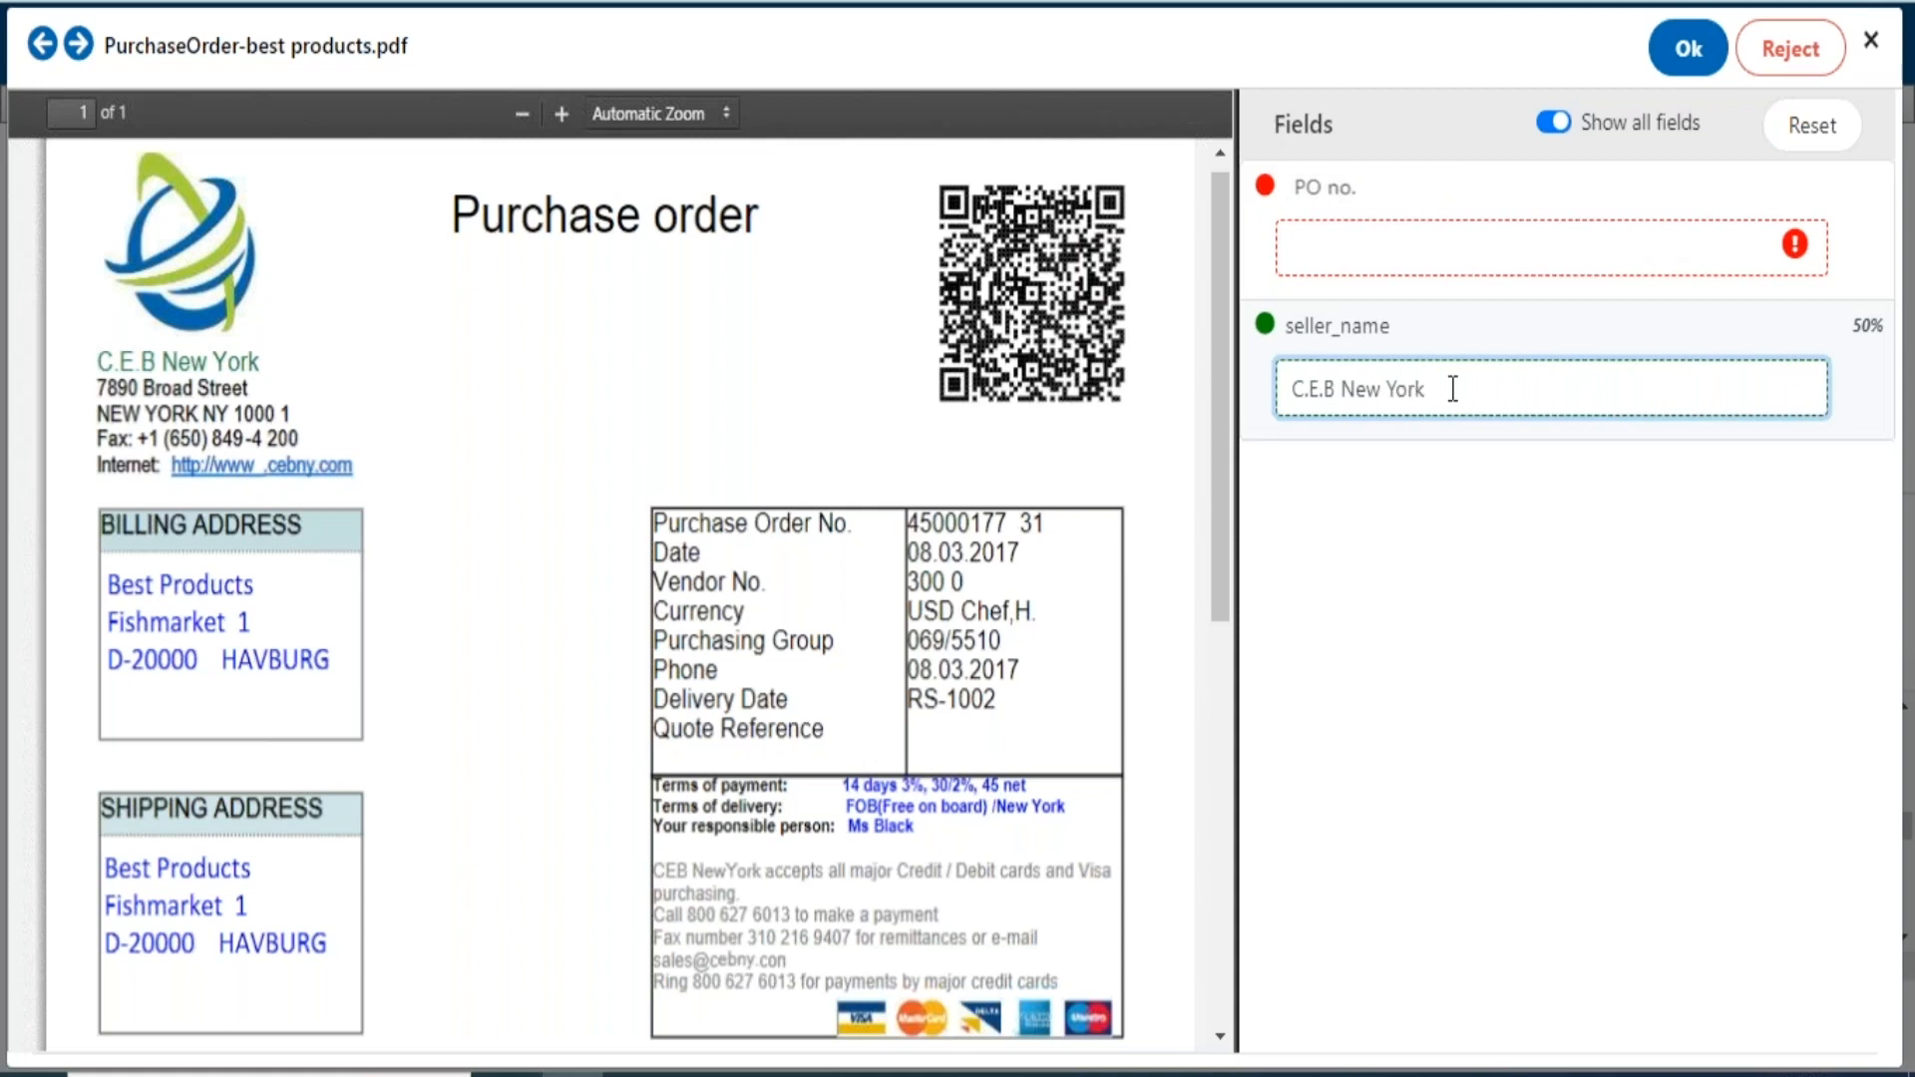
Enter the purchase order number in the PO no. field and validate the document
{"action": "left_click", "coordinate": [1401, 231]}
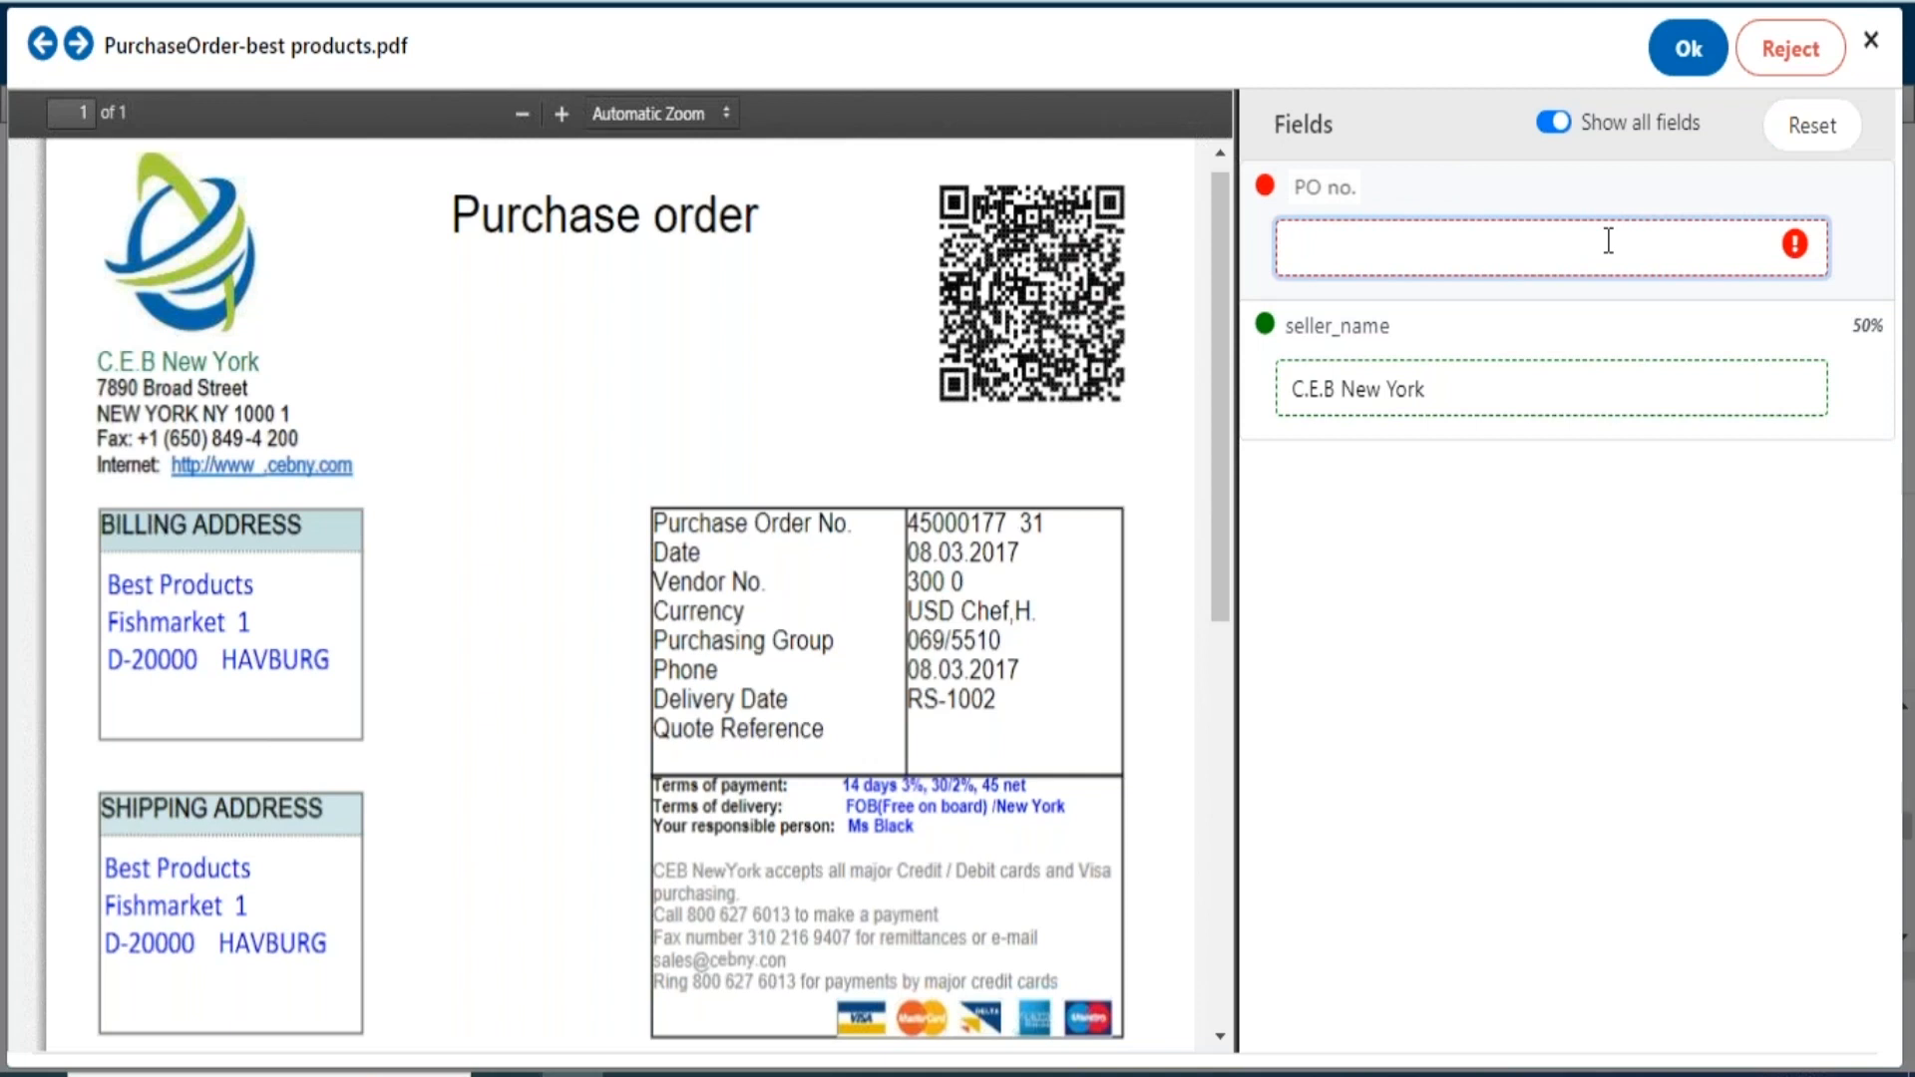
{"action": "type", "text": "45000177"}
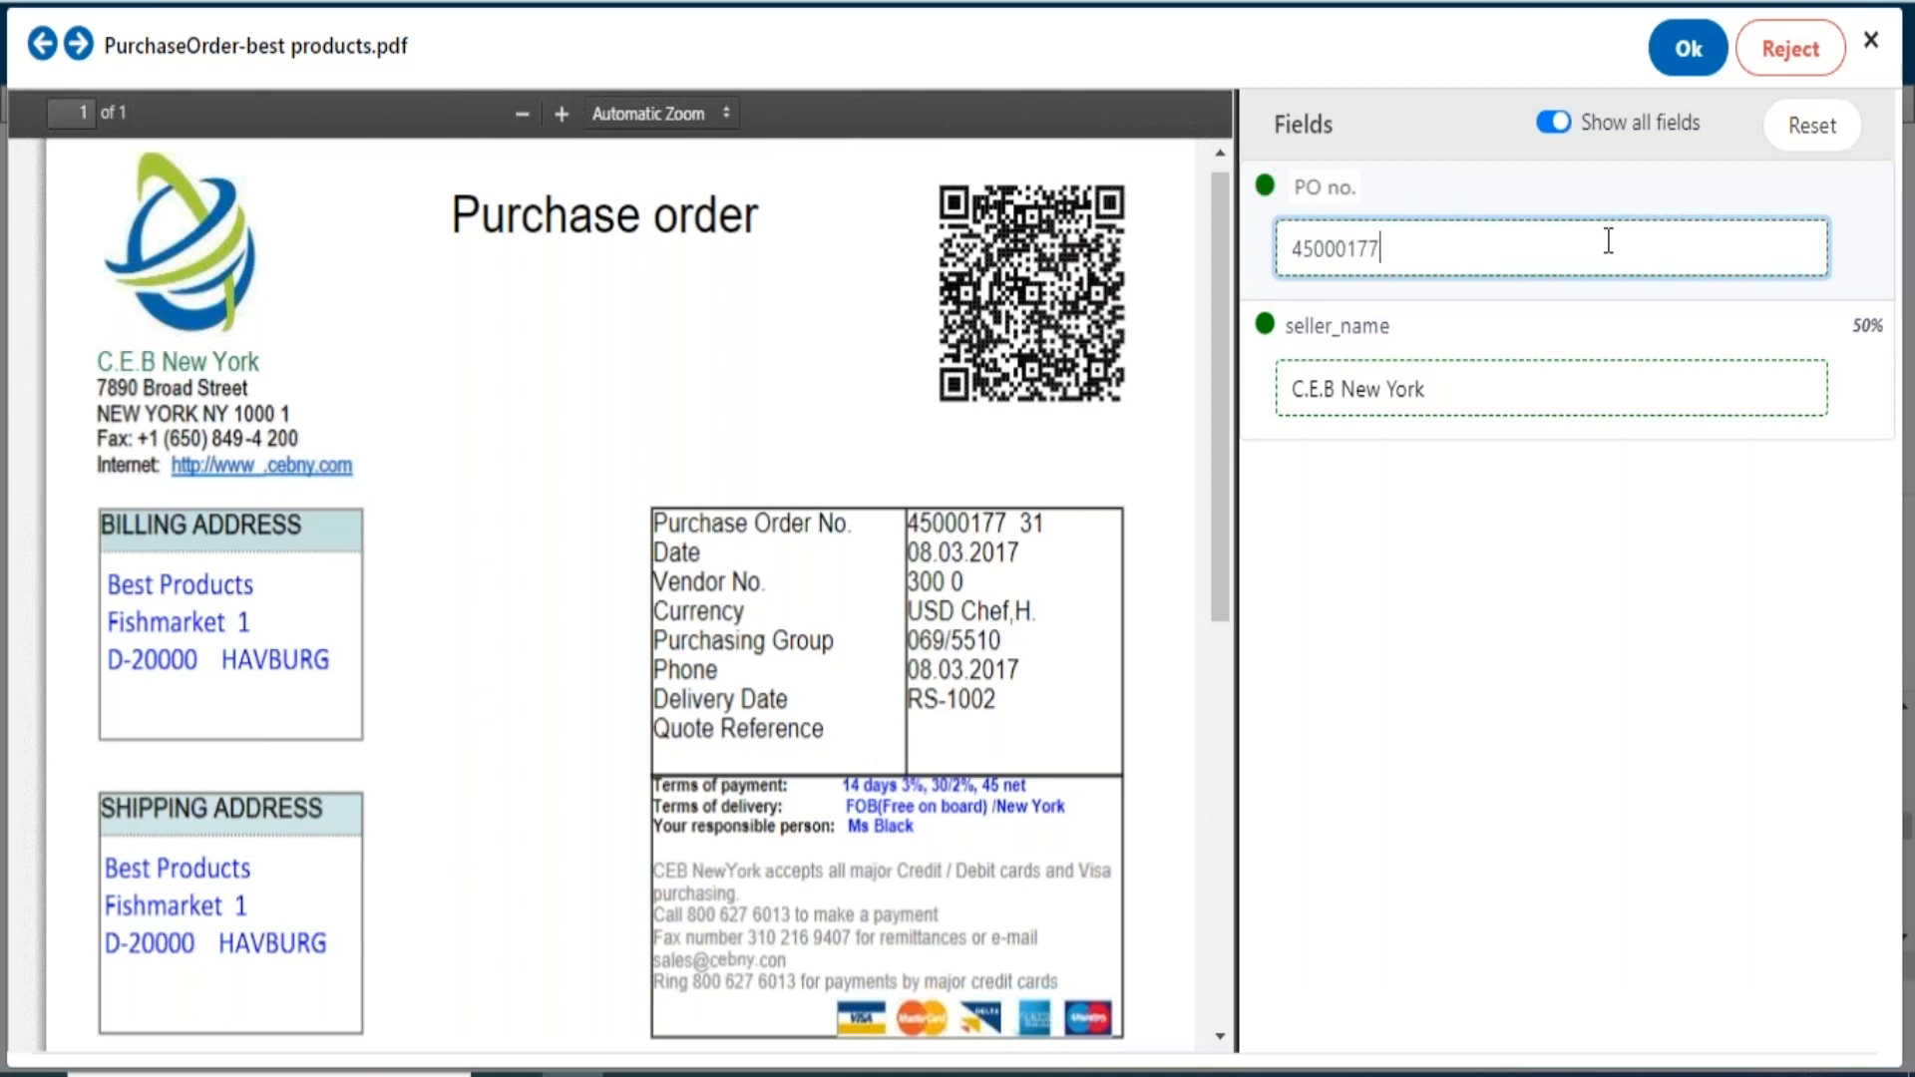
{"action": "type", "text": "31"}
{"action": "left_click", "coordinate": [1687, 48]}
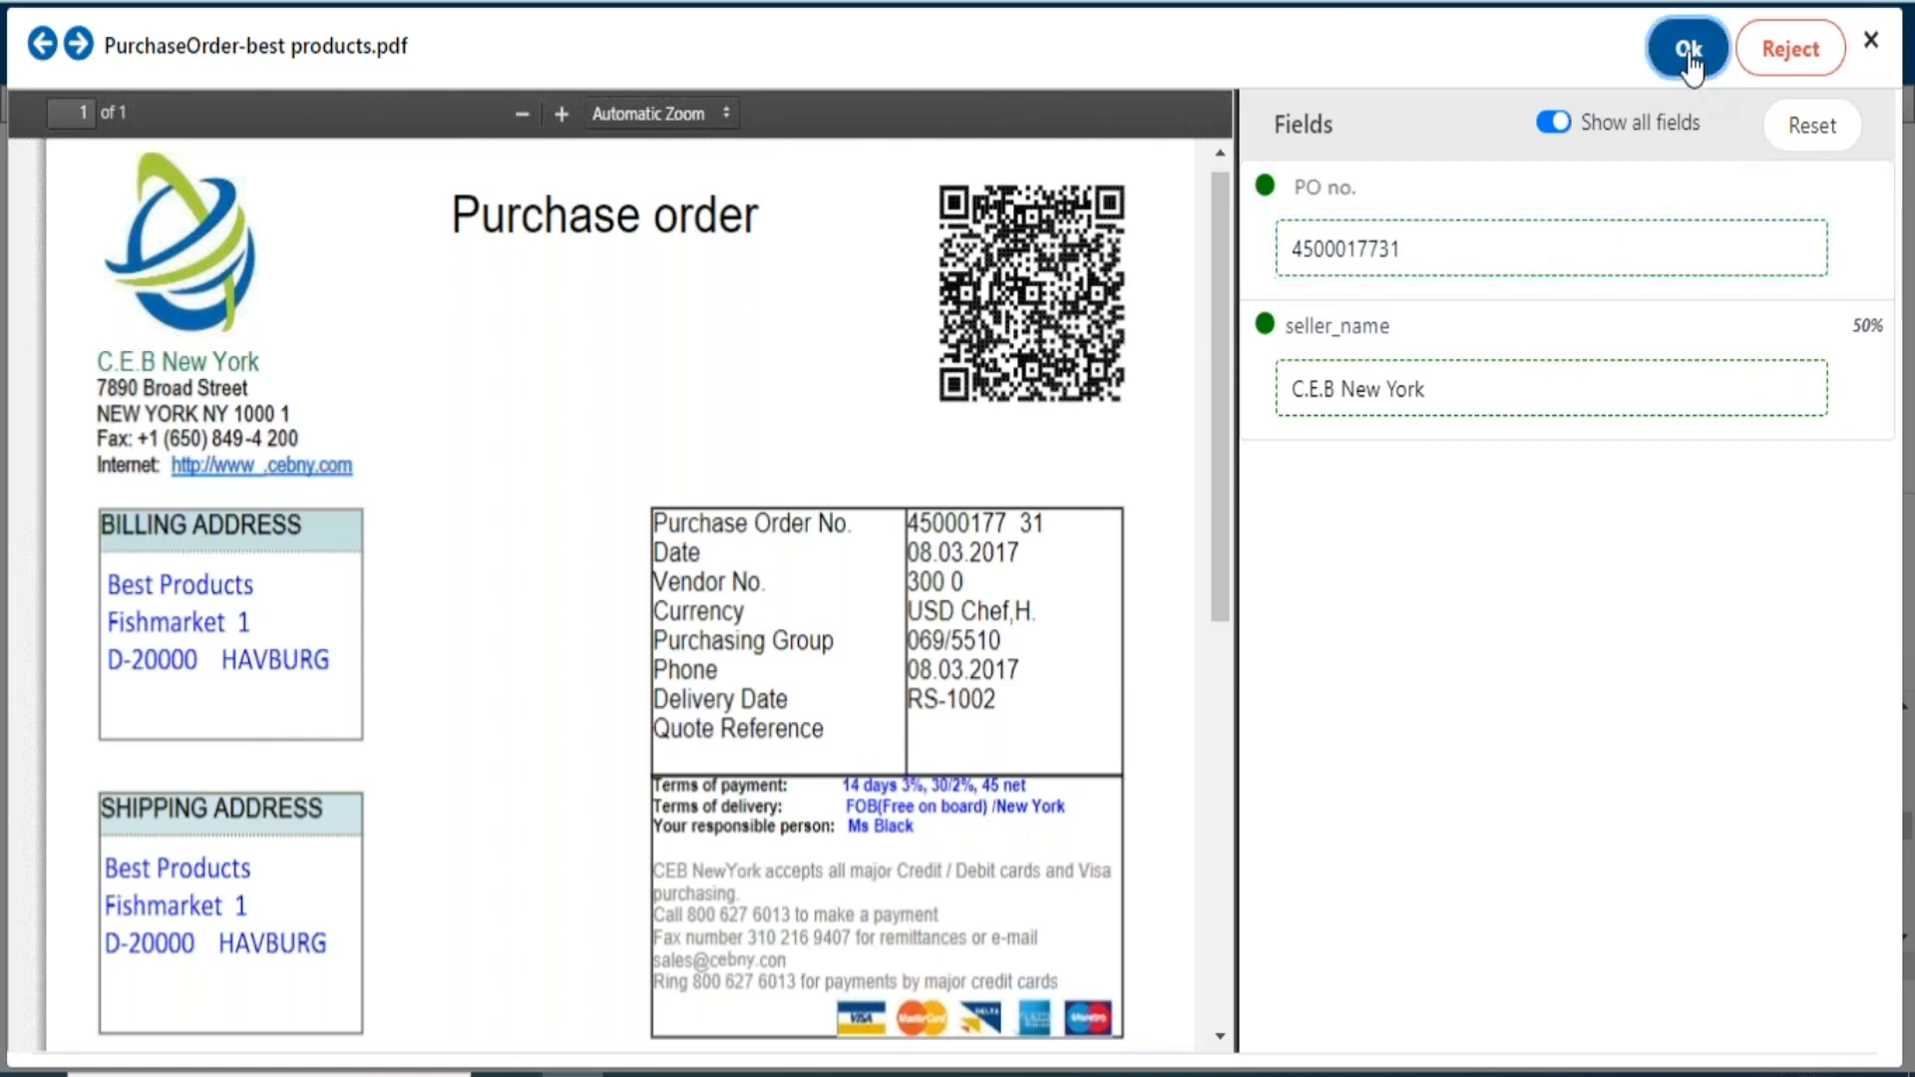
{"action": "left_click", "coordinate": [1090, 651]}
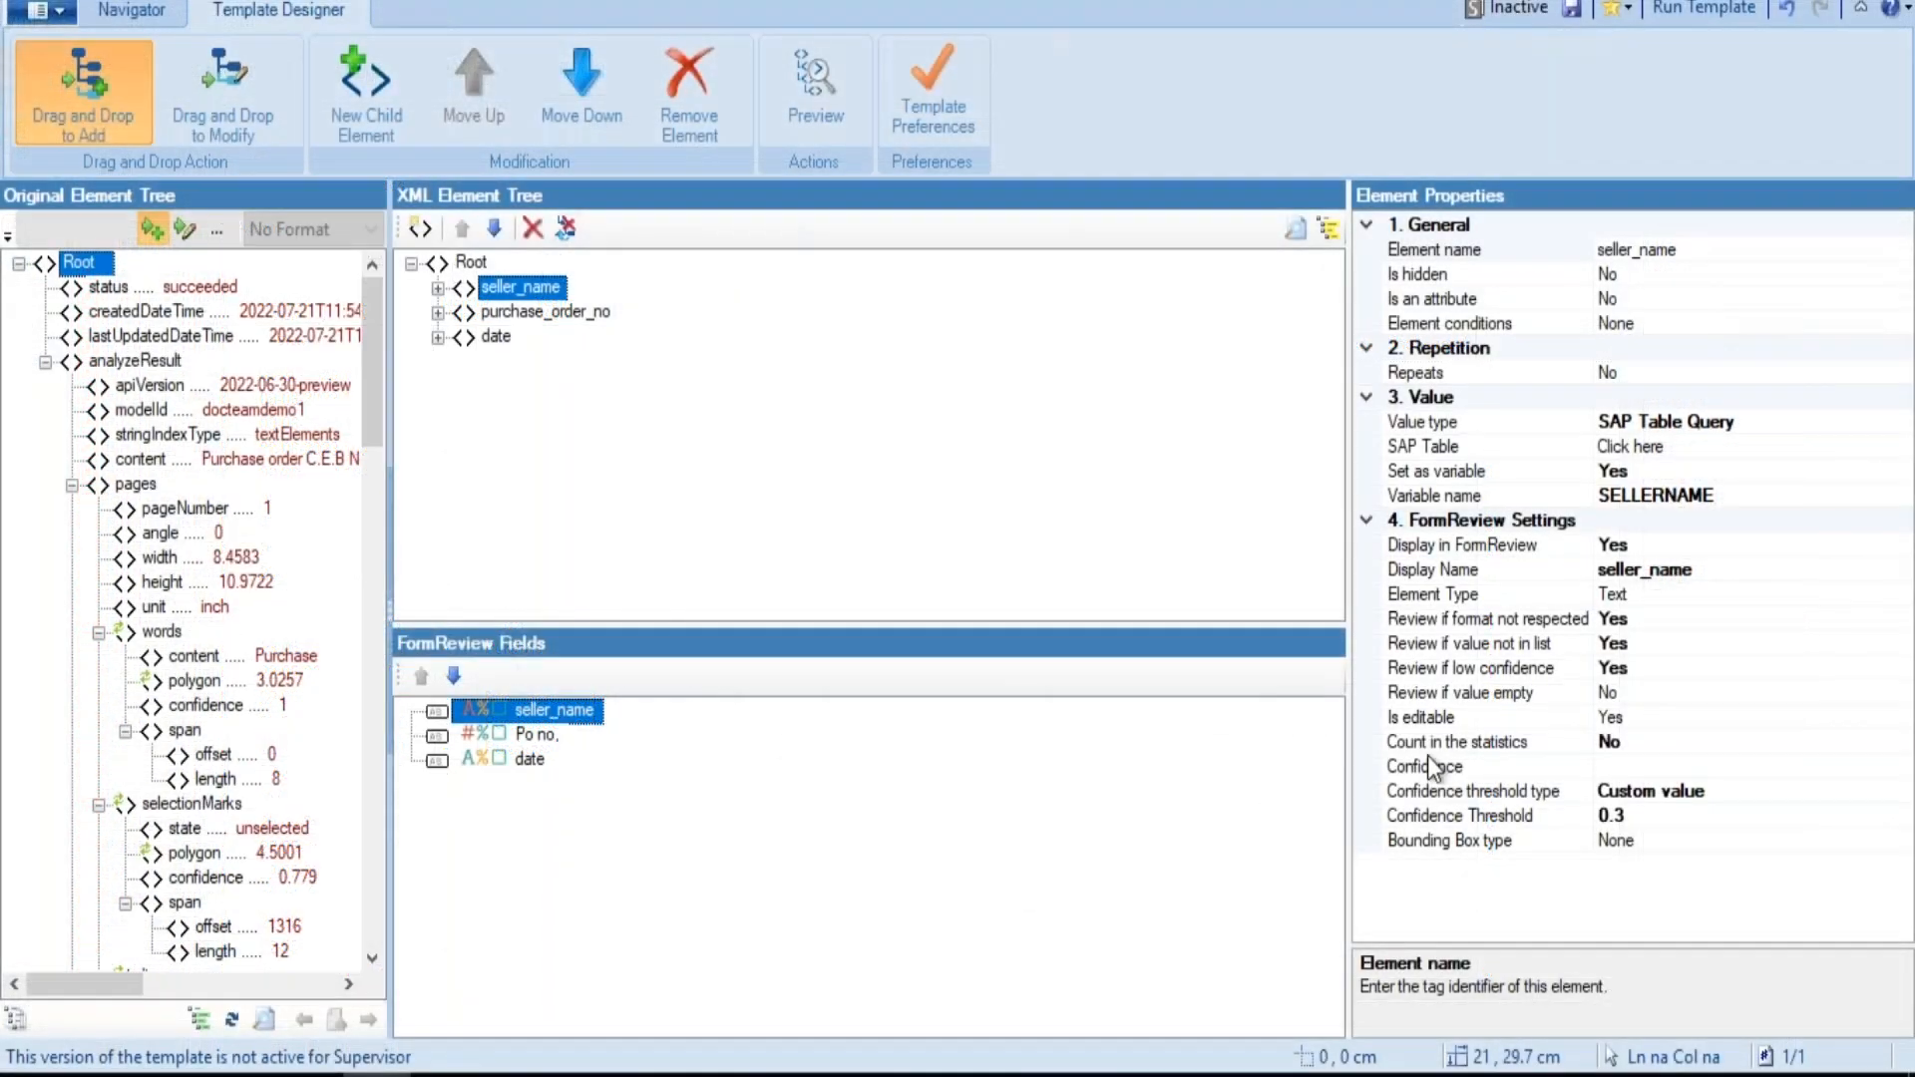
Set the Count in the statistics option of seller_name to Yes
{"action": "left_click", "coordinate": [1664, 761]}
{"action": "left_click", "coordinate": [1662, 745]}
{"action": "left_click", "coordinate": [1900, 742]}
{"action": "left_click", "coordinate": [1648, 774]}
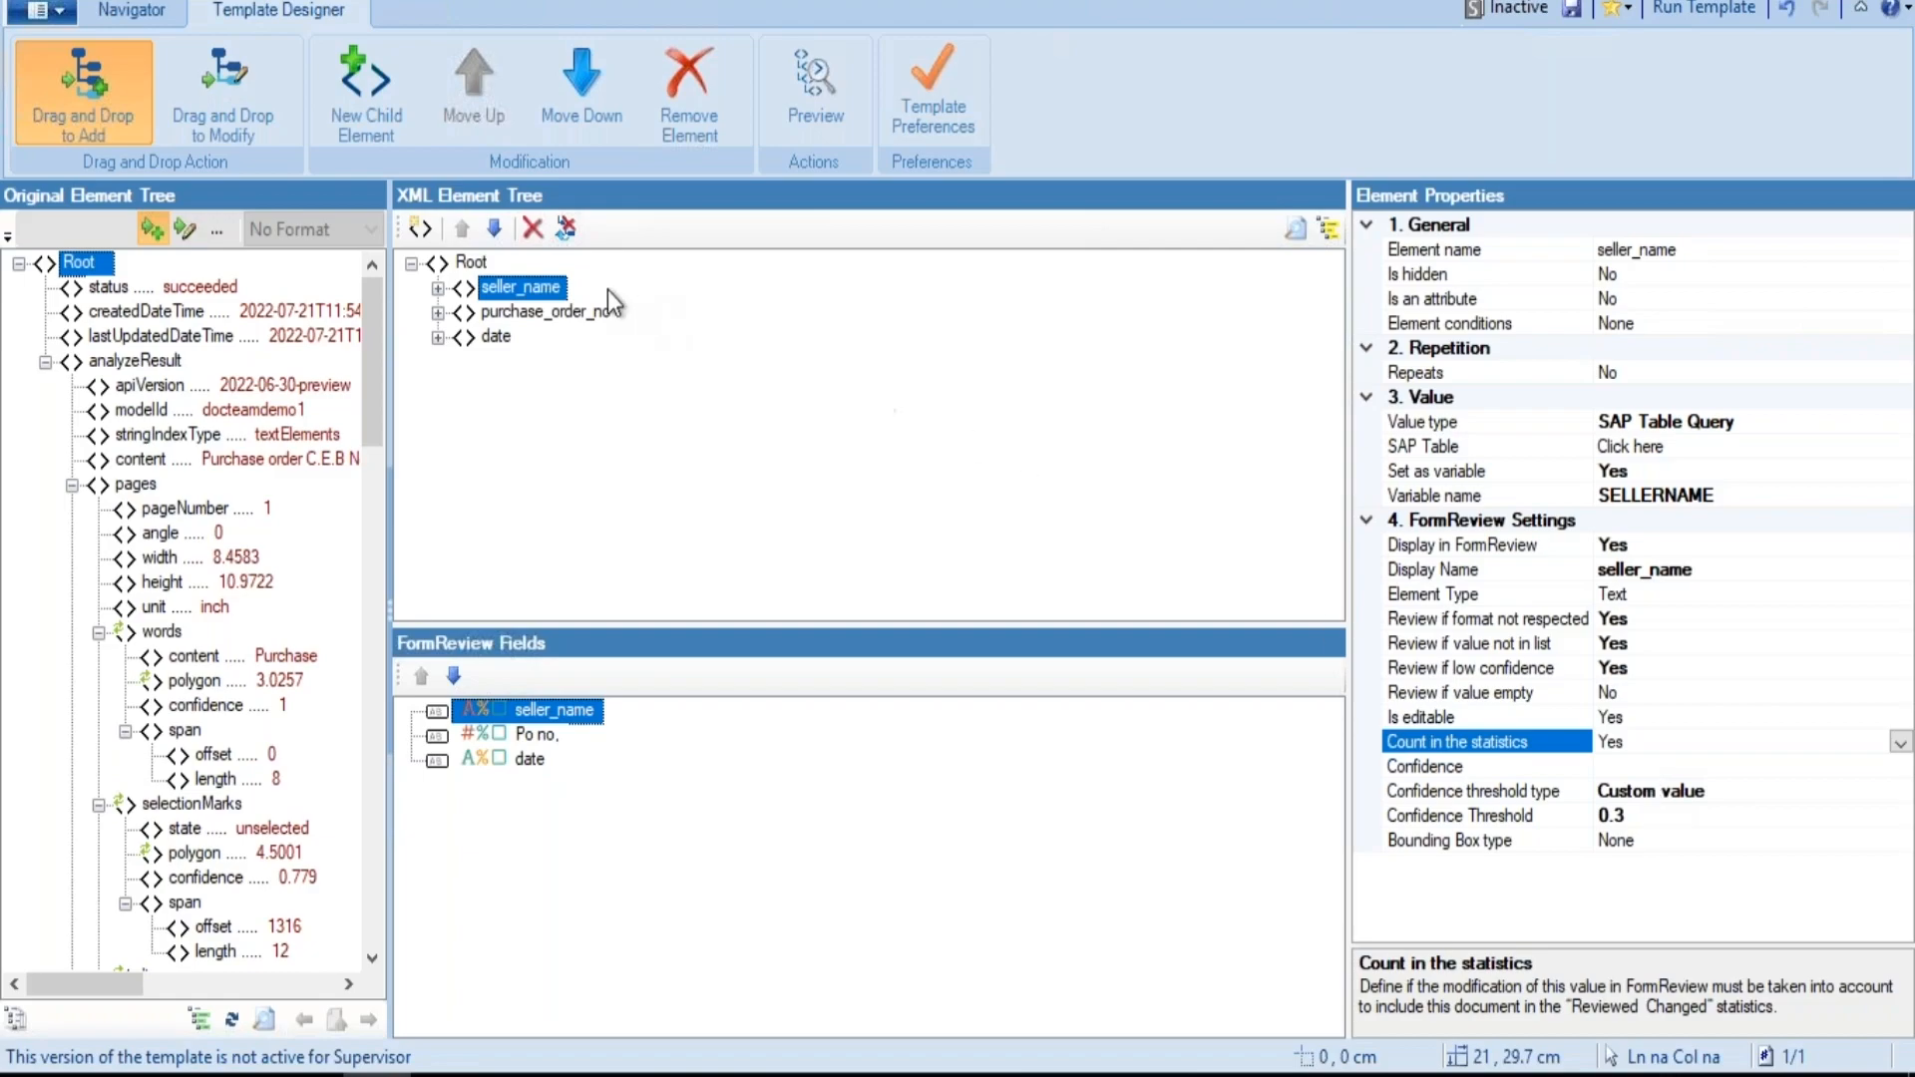
Select the purchase_order_no element, and approve the completed purchase order document in FormReview
{"action": "left_click", "coordinate": [571, 313]}
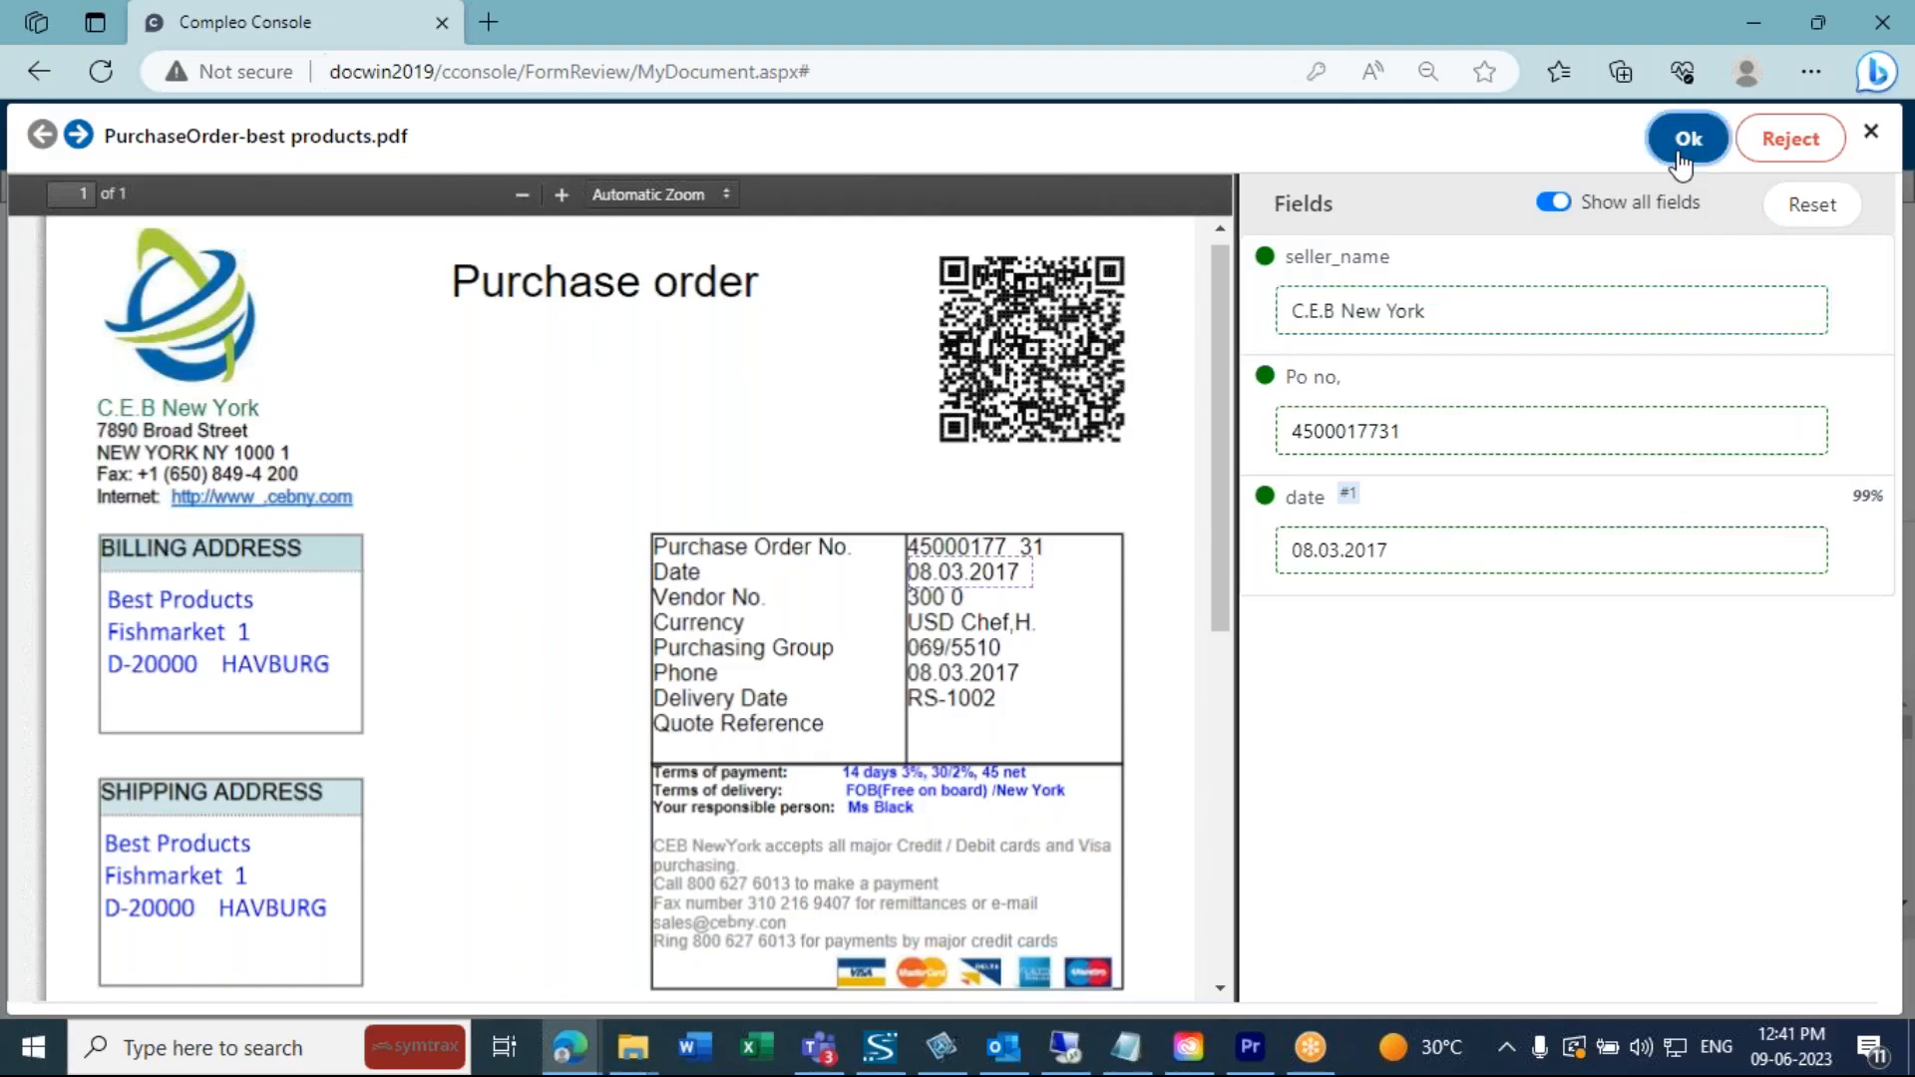
{"action": "left_click", "coordinate": [1691, 136]}
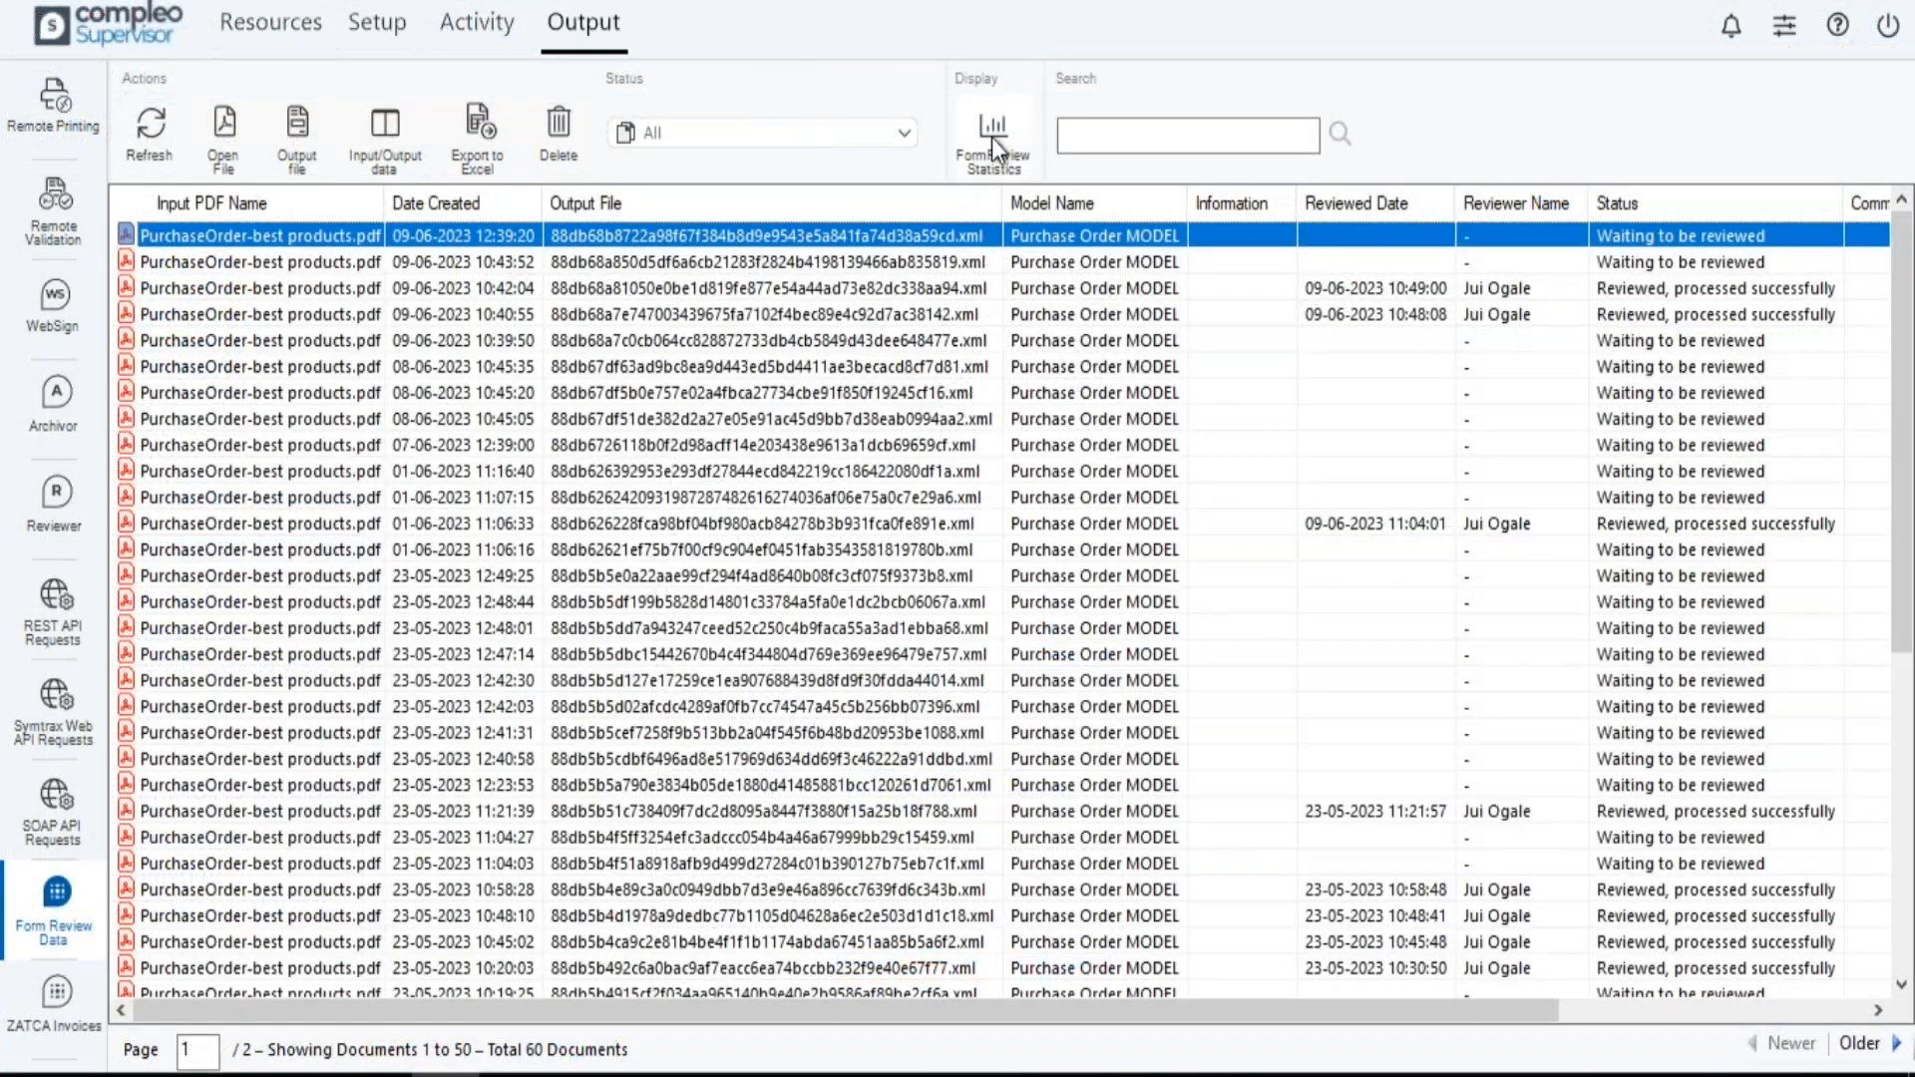
Open the FormReview statistics from the Form Review Data output list in Compleo Supervisor
{"action": "left_click", "coordinate": [992, 136]}
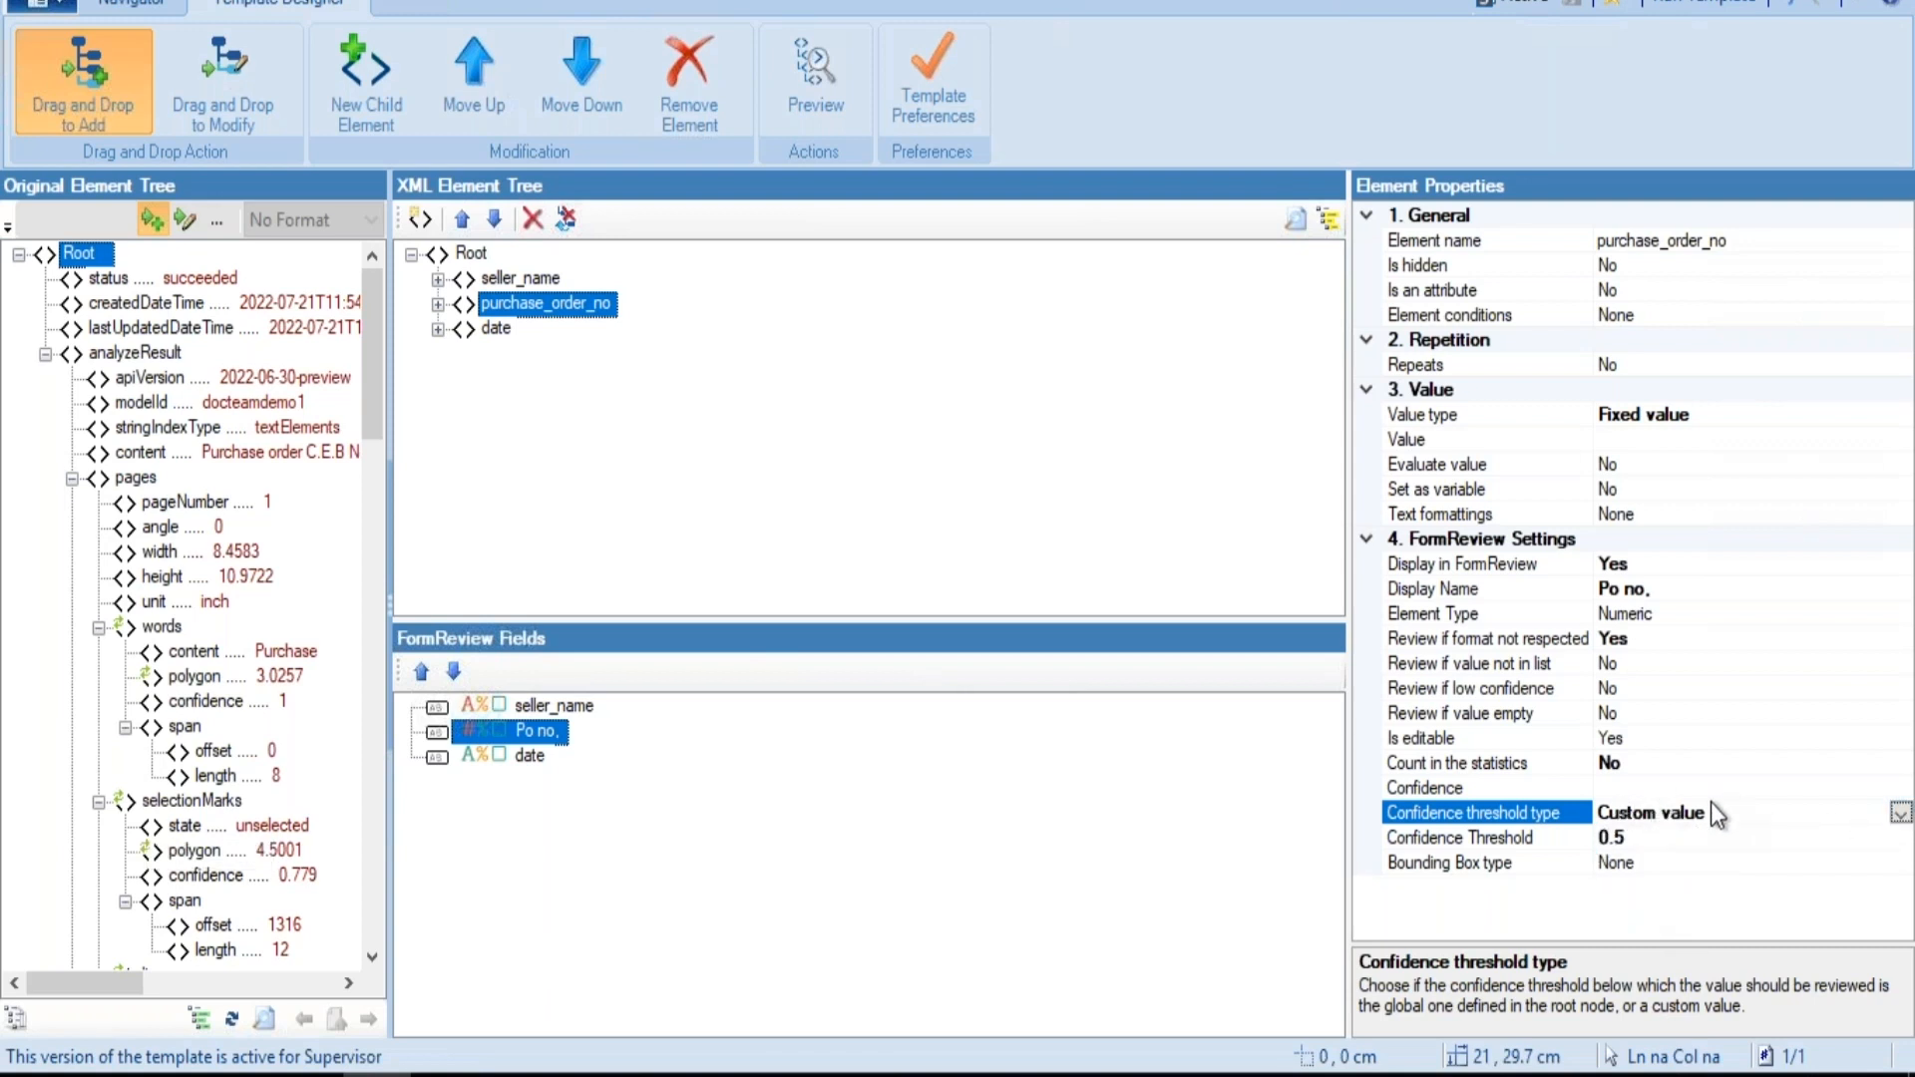
Set the Confidence of the purchase_order_no element to 0.27 in its FormReview settings
{"action": "left_click", "coordinate": [1491, 839]}
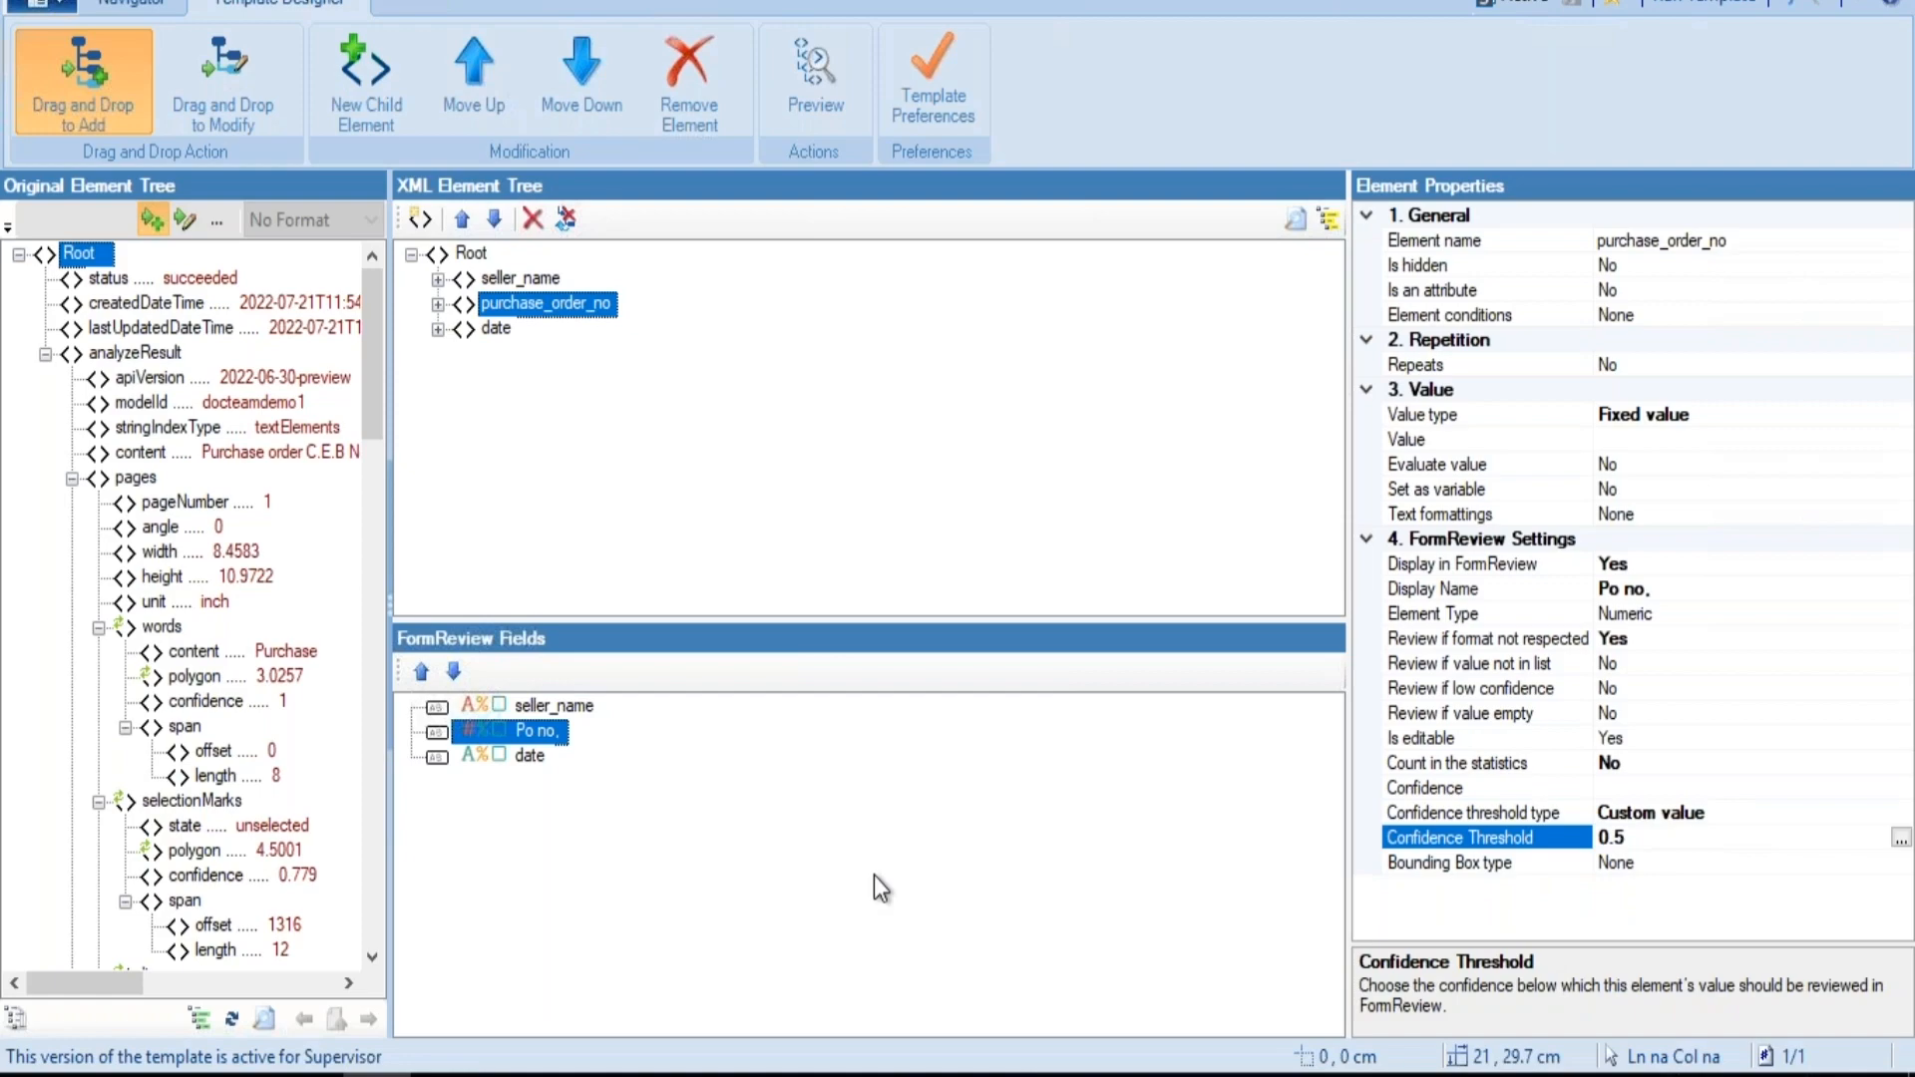
{"action": "left_click", "coordinate": [1681, 788]}
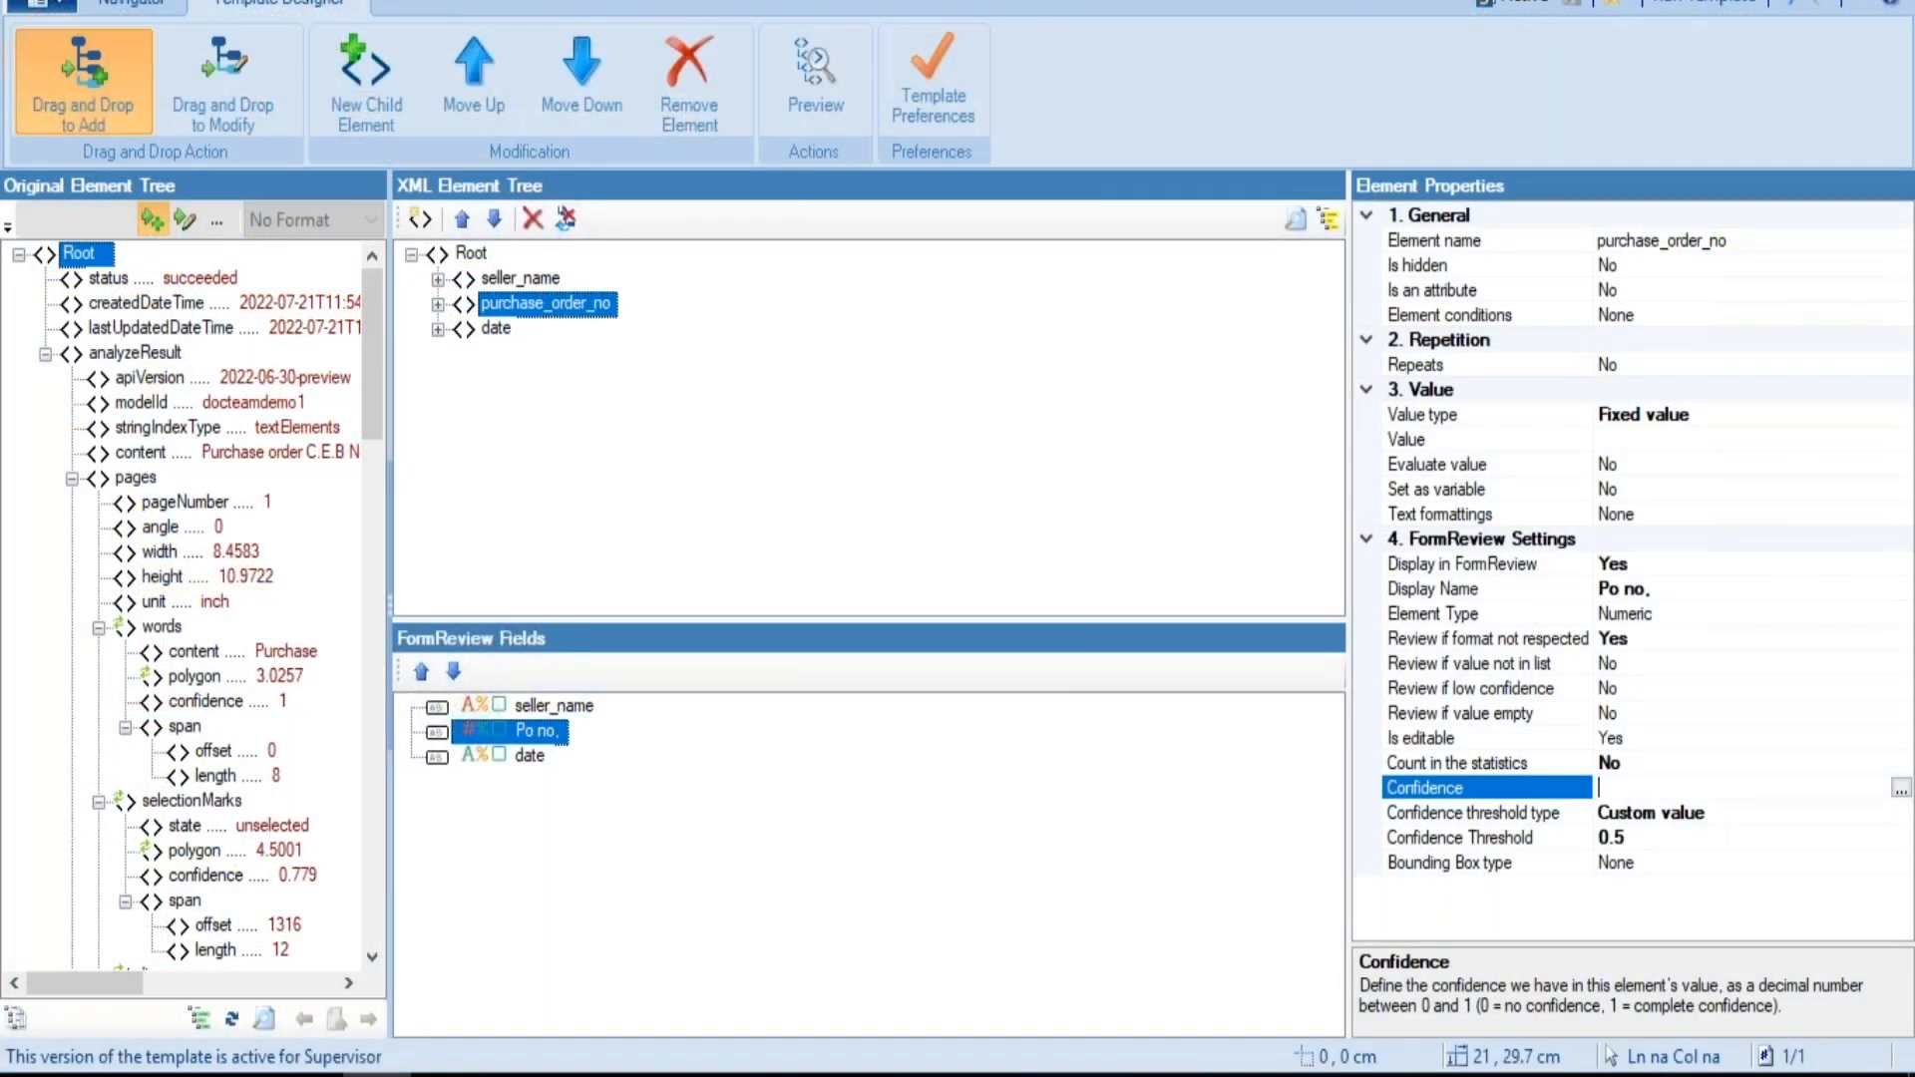
{"action": "left_click", "coordinate": [1901, 789]}
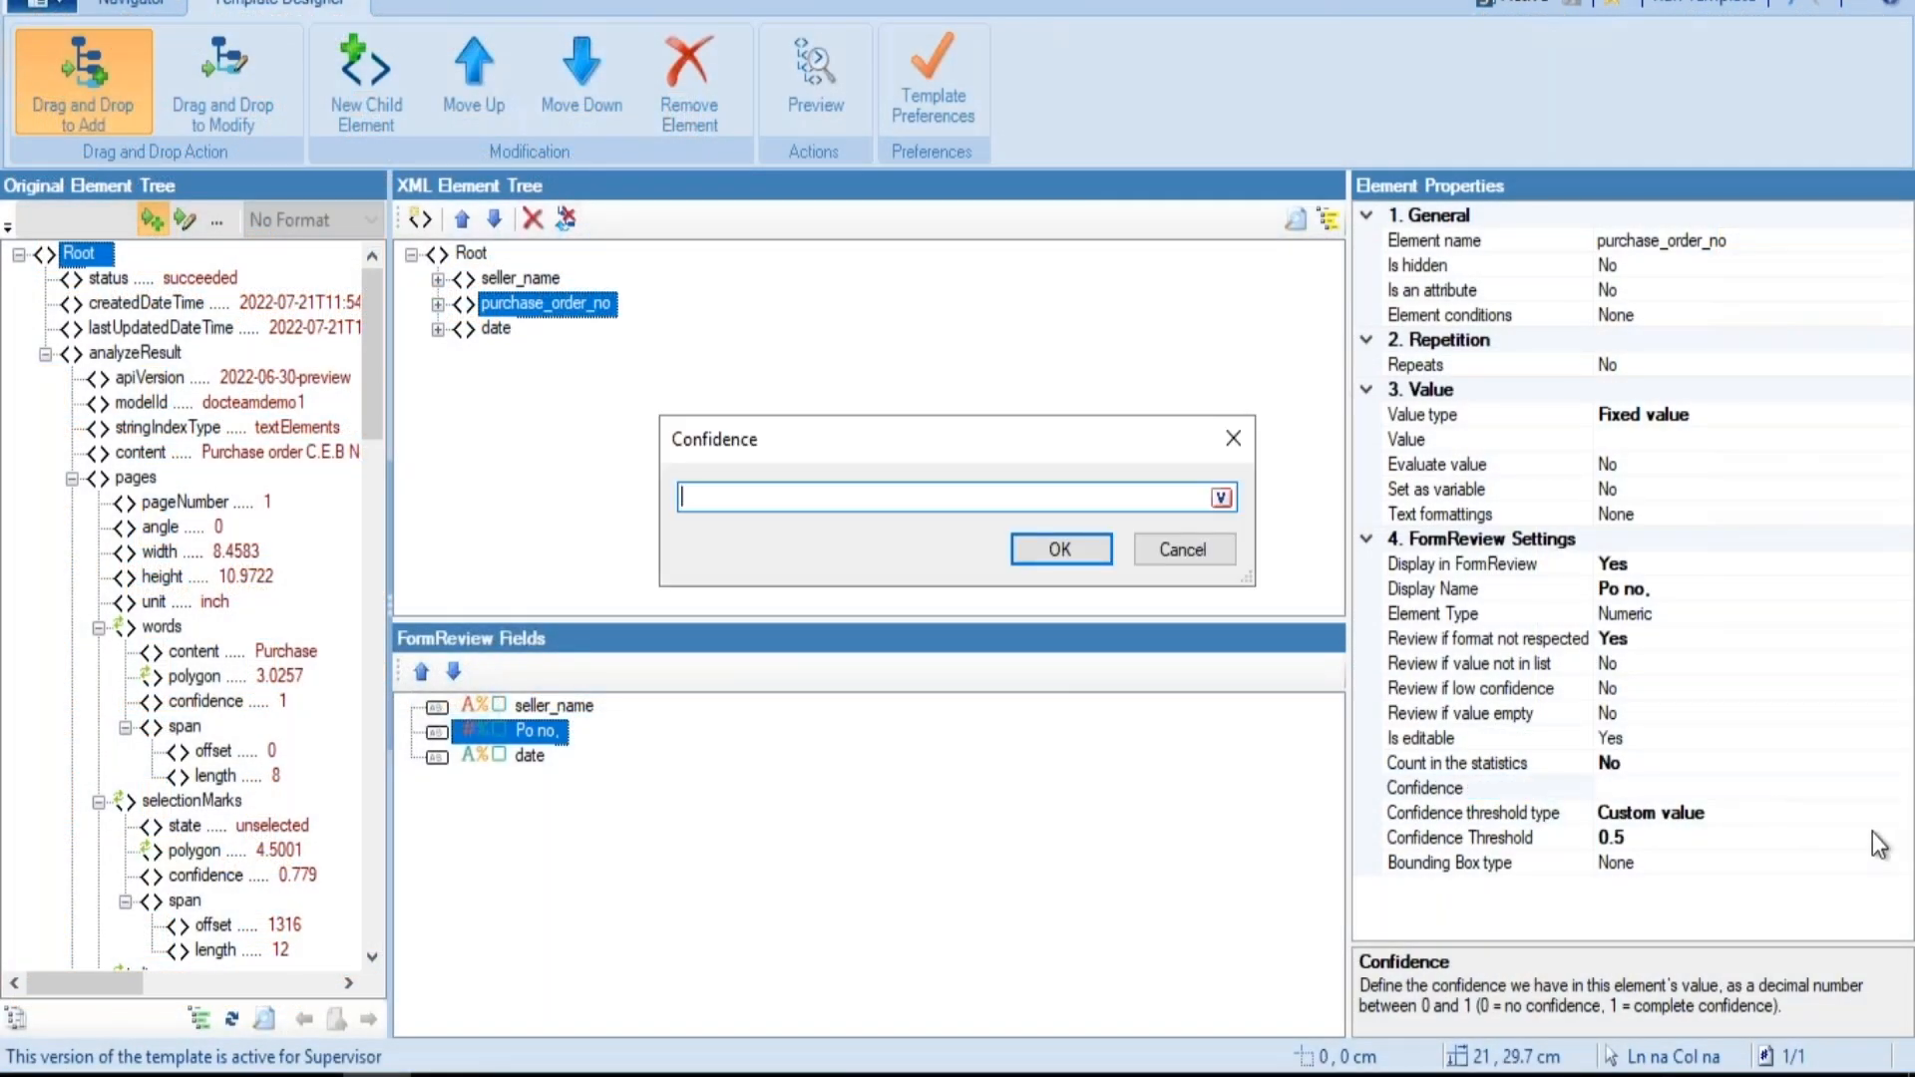
{"action": "type", "text": "0.27"}
{"action": "left_click", "coordinate": [1020, 548]}
Set the custom Confidence Threshold of the purchase_order_no element to 0.30
{"action": "left_click", "coordinate": [1641, 839]}
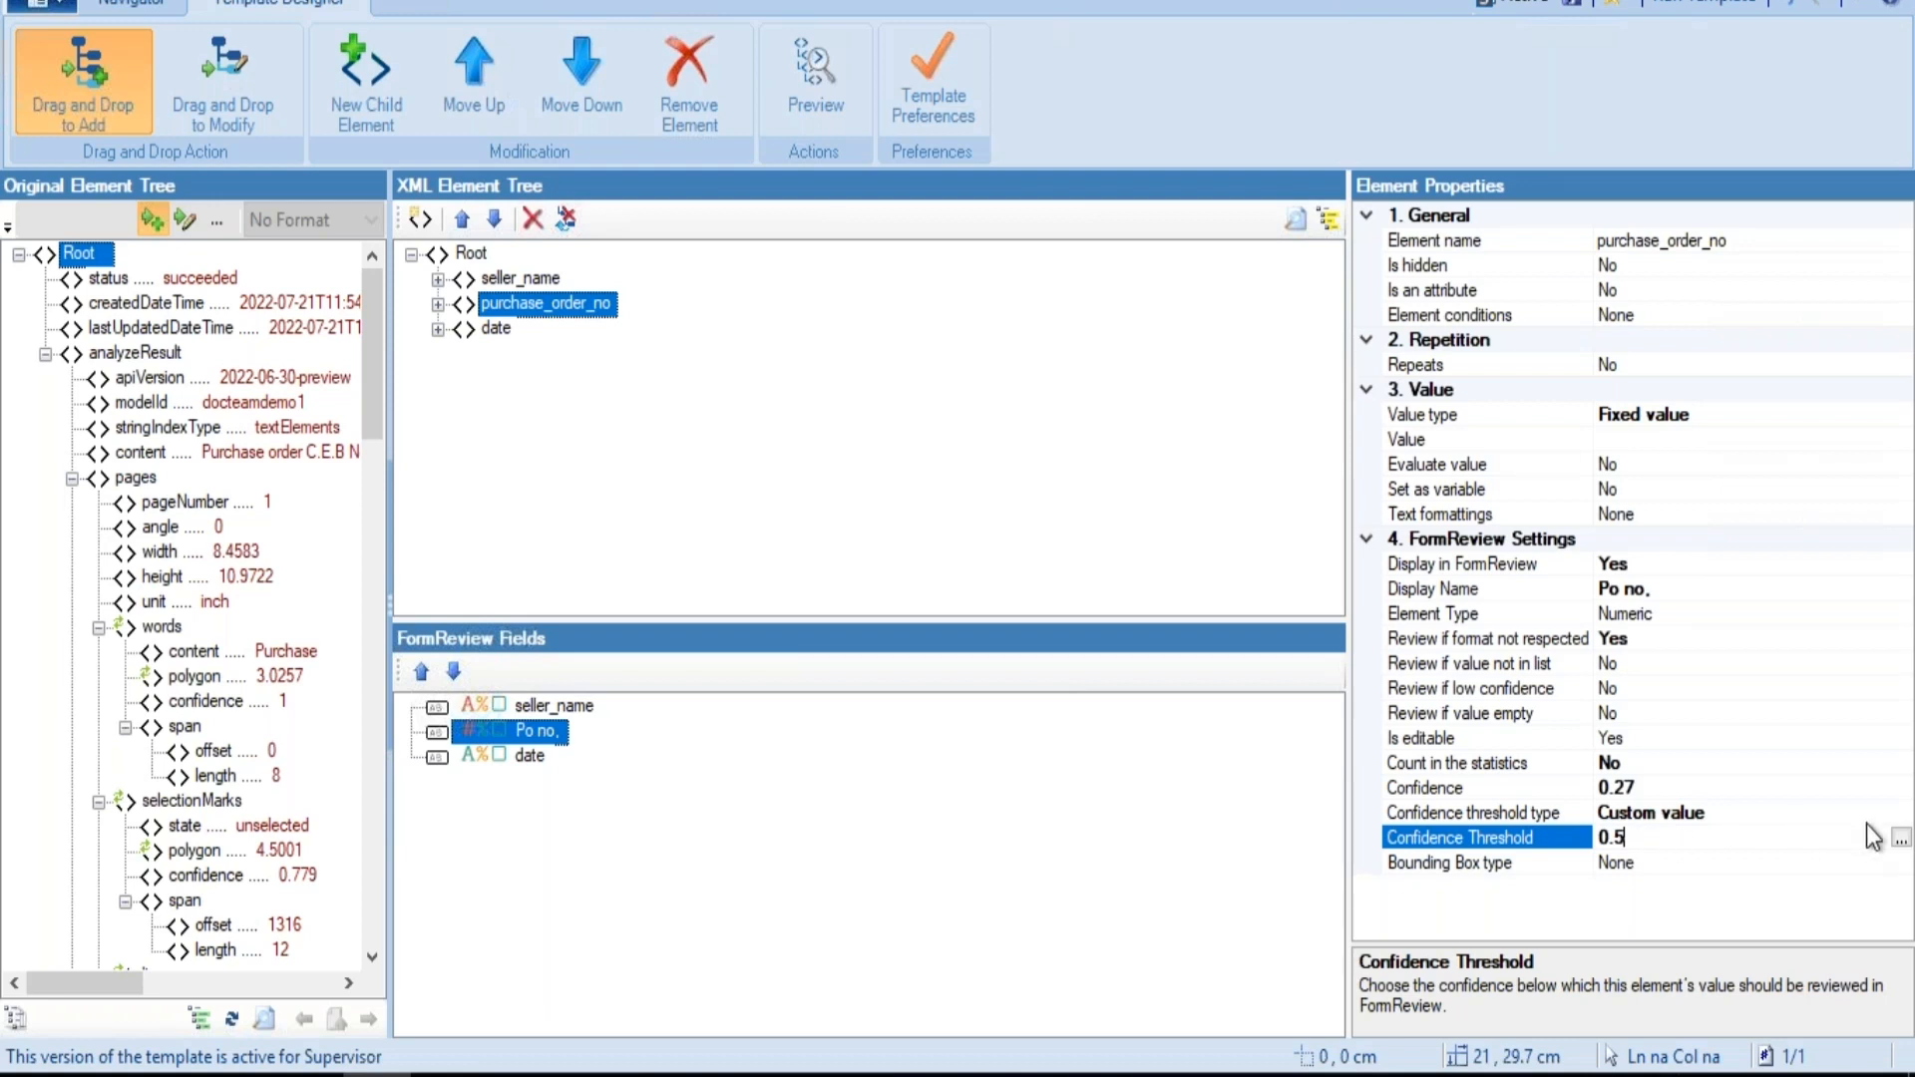
{"action": "left_click", "coordinate": [1902, 838]}
{"action": "key", "text": "Right"}
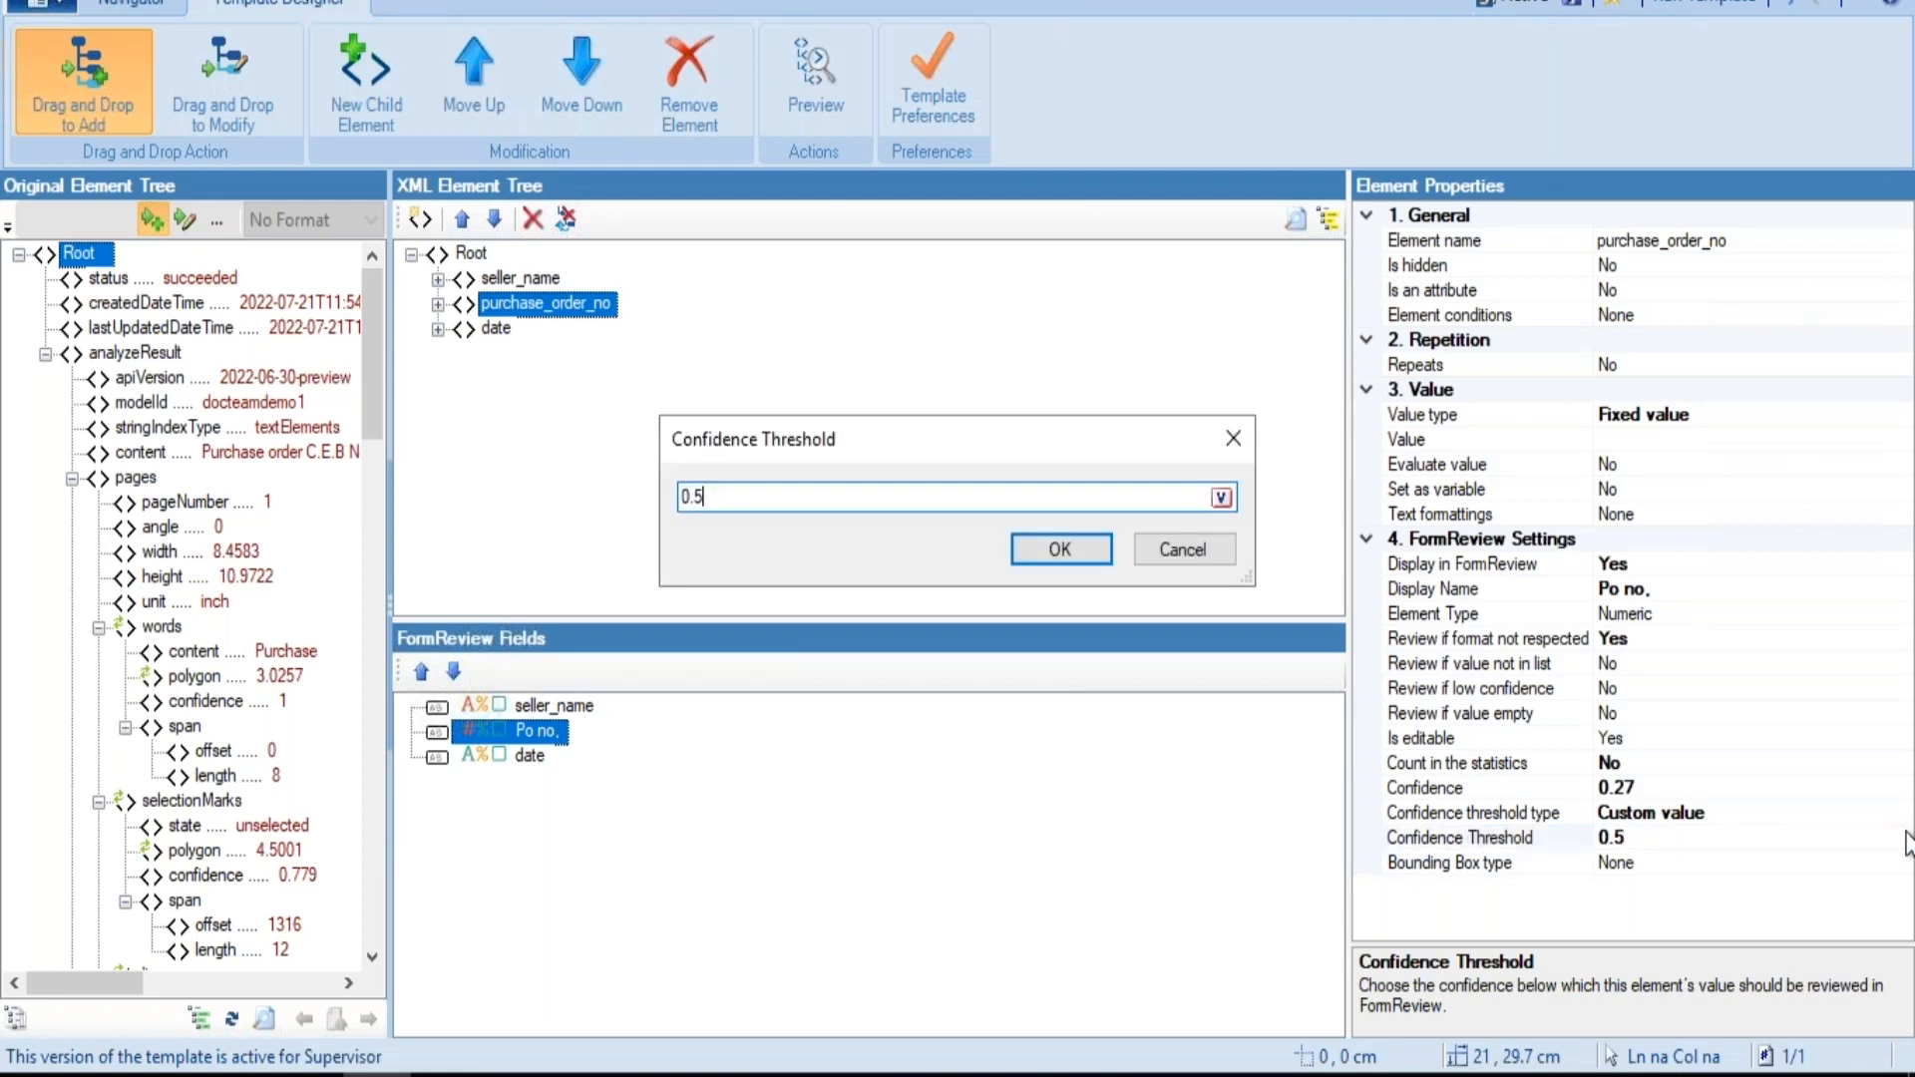
{"action": "type", "text": "30"}
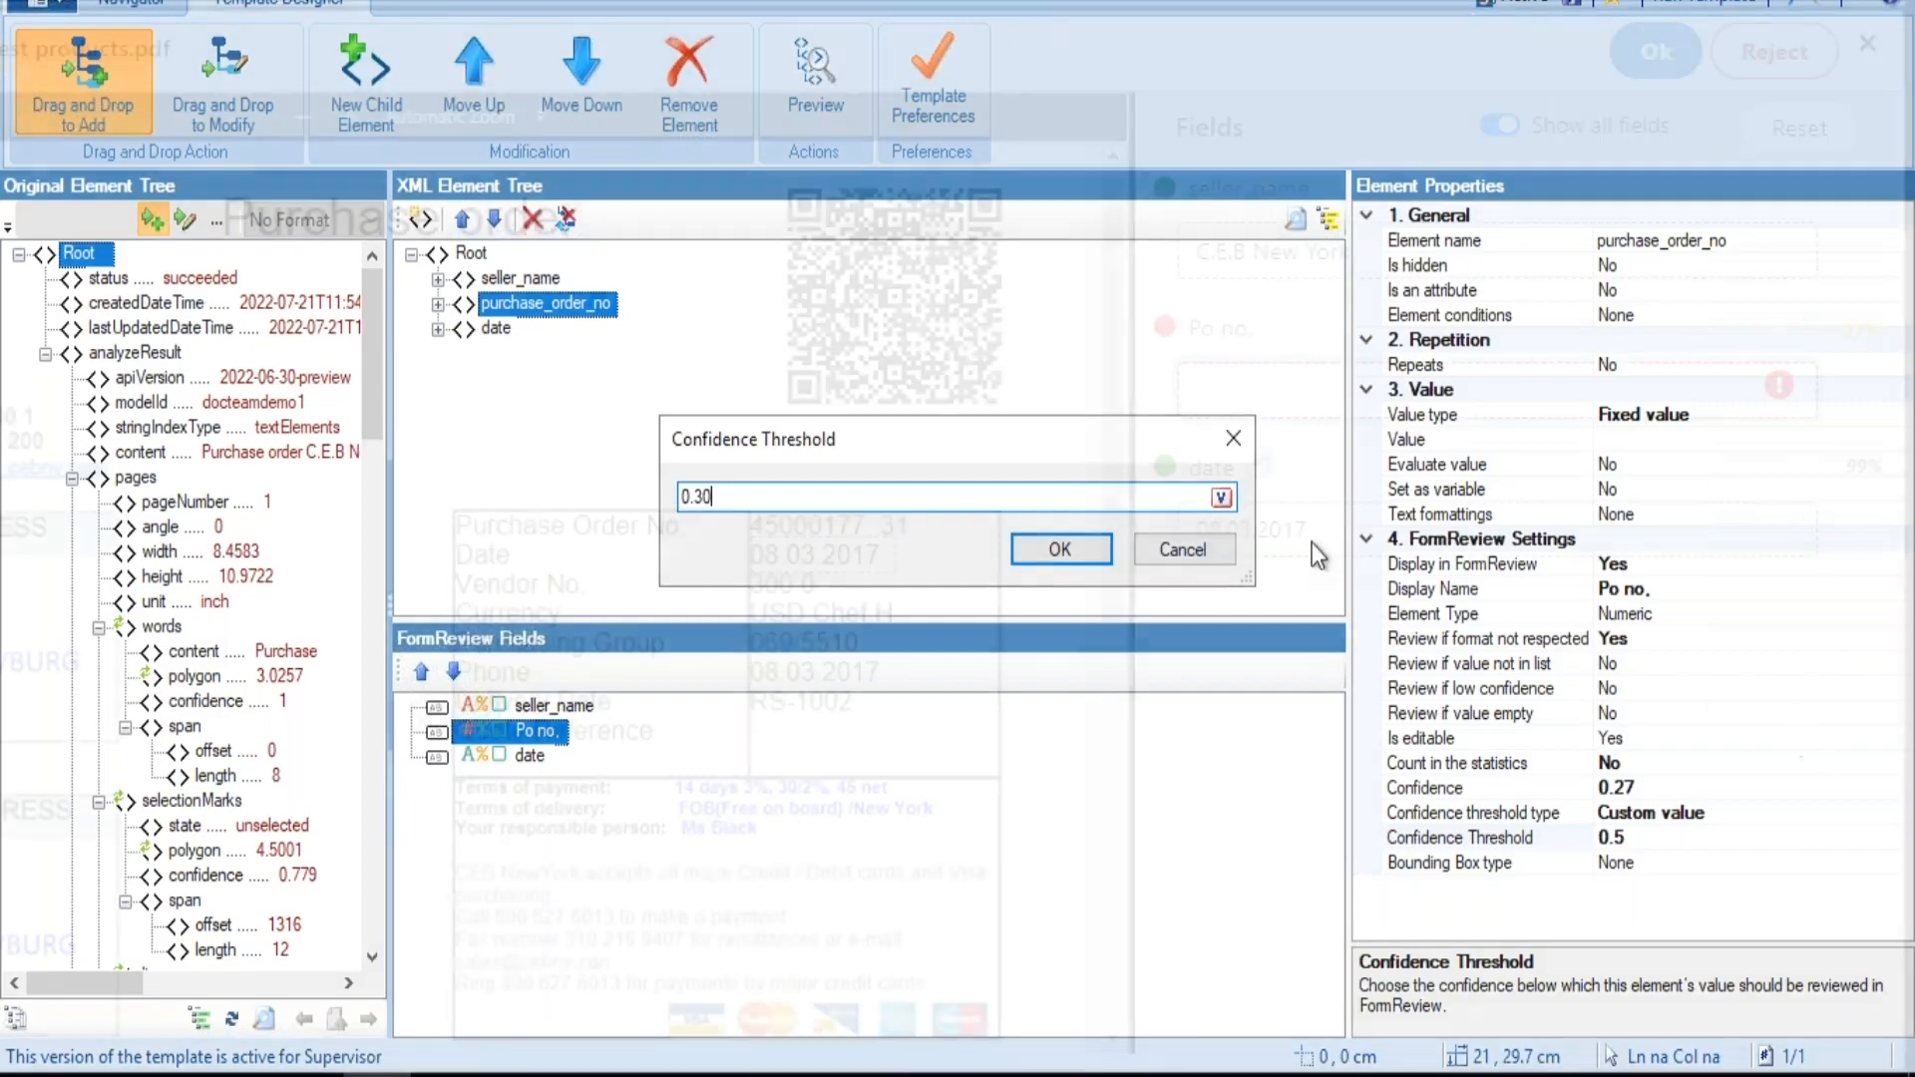
{"action": "key", "text": "Return"}
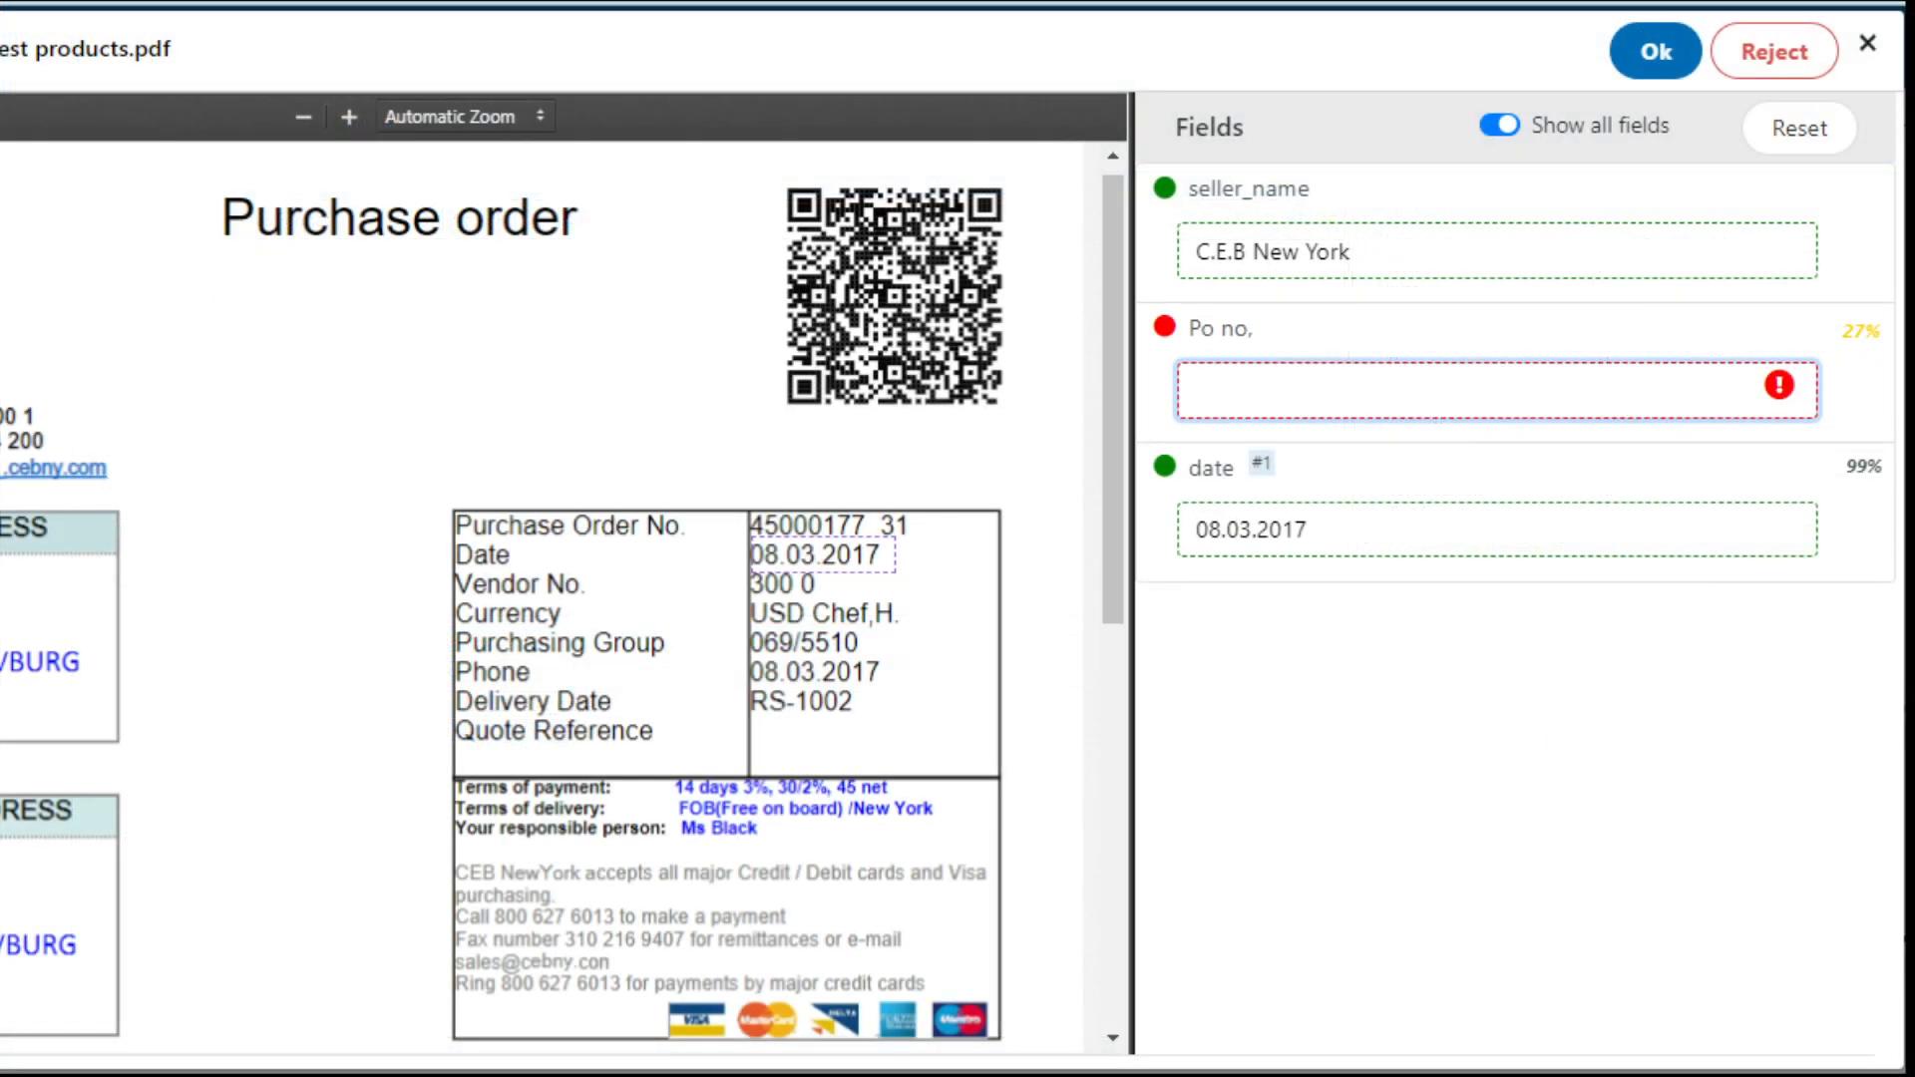